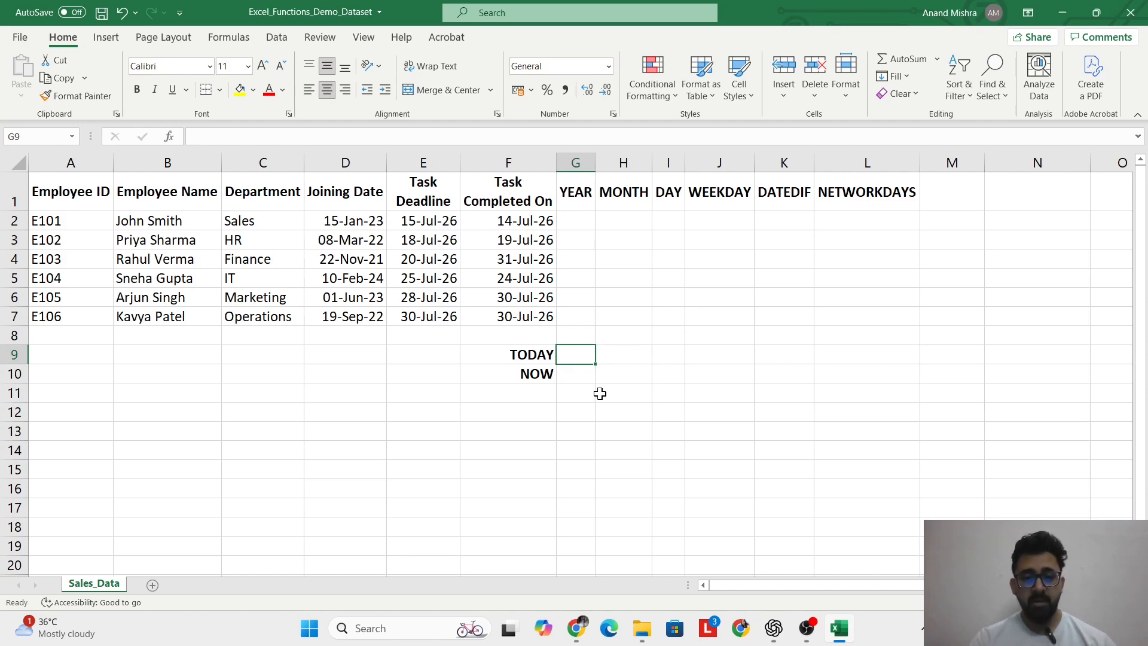
# Step: Enter the formula =TODAY() in cell G9 beside the TODAY label
pyautogui.write('=T')
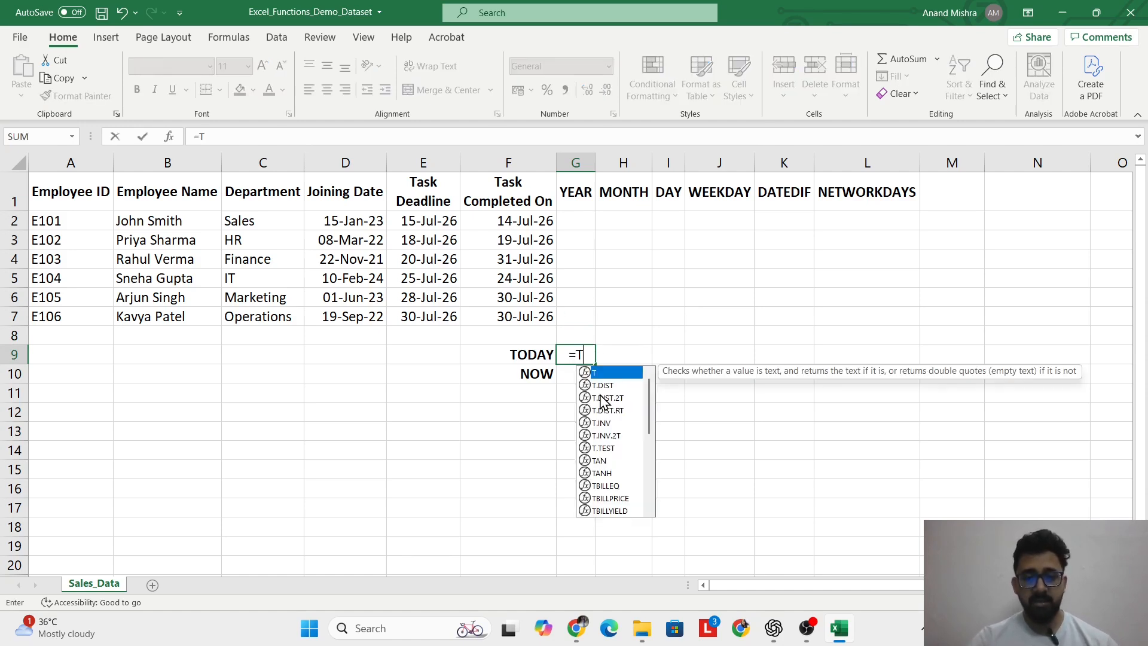
pyautogui.write('ODAY')
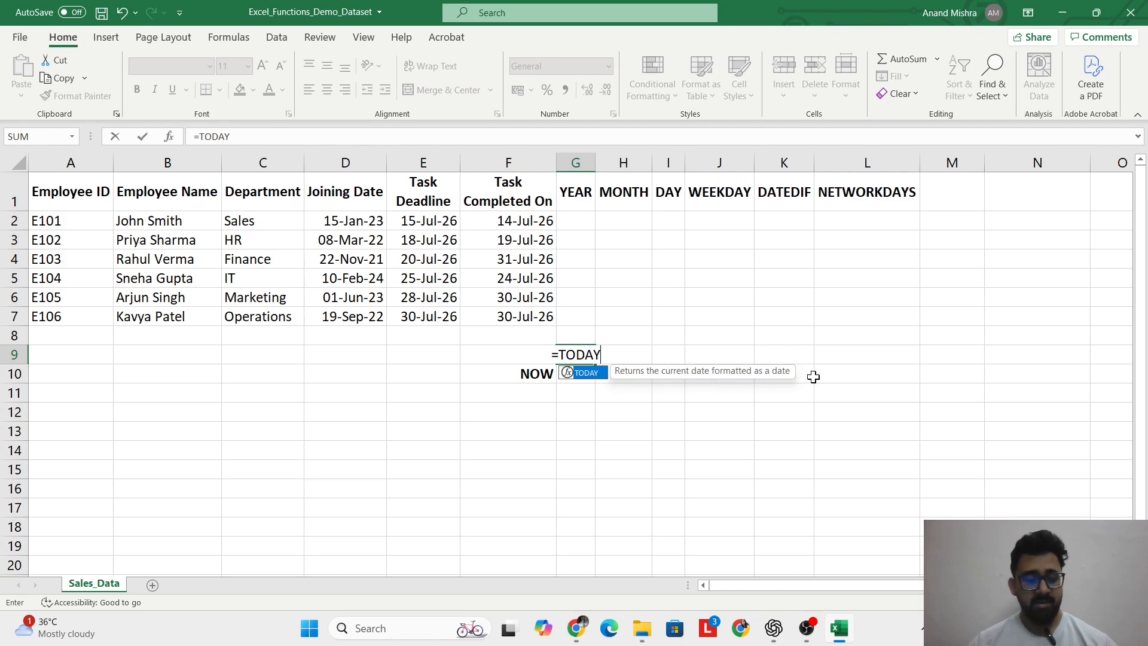
pyautogui.write('(')
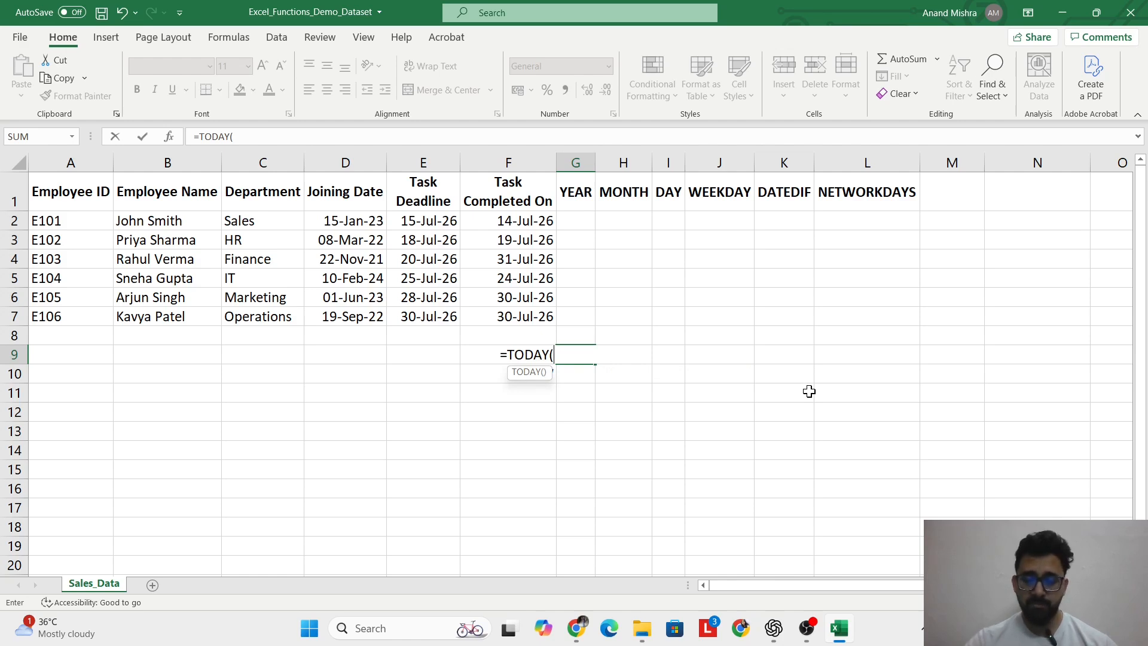
pyautogui.write(')')
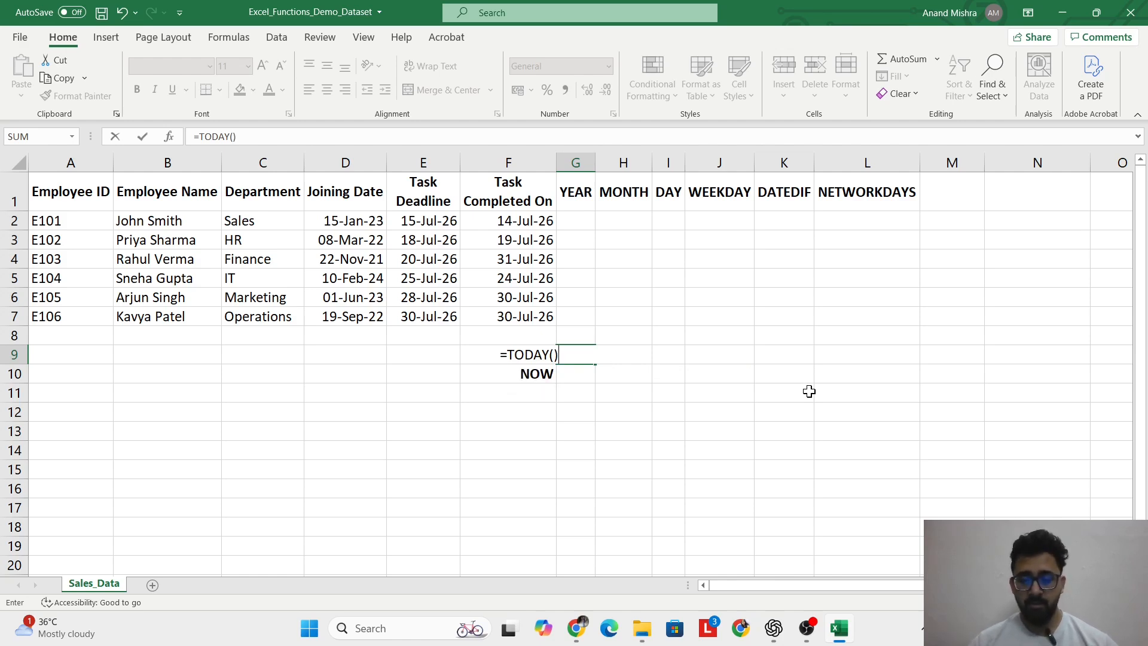
pyautogui.press('Return')
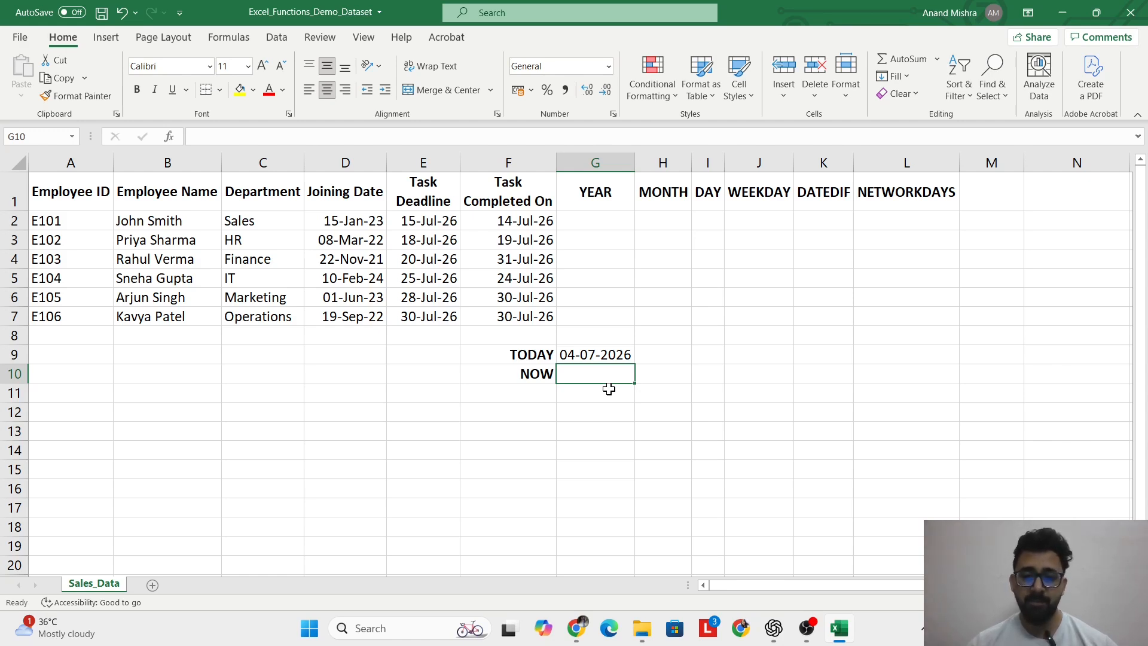
# Step: Enter the formula =NOW() in cell G10 beside the NOW label
pyautogui.write('=')
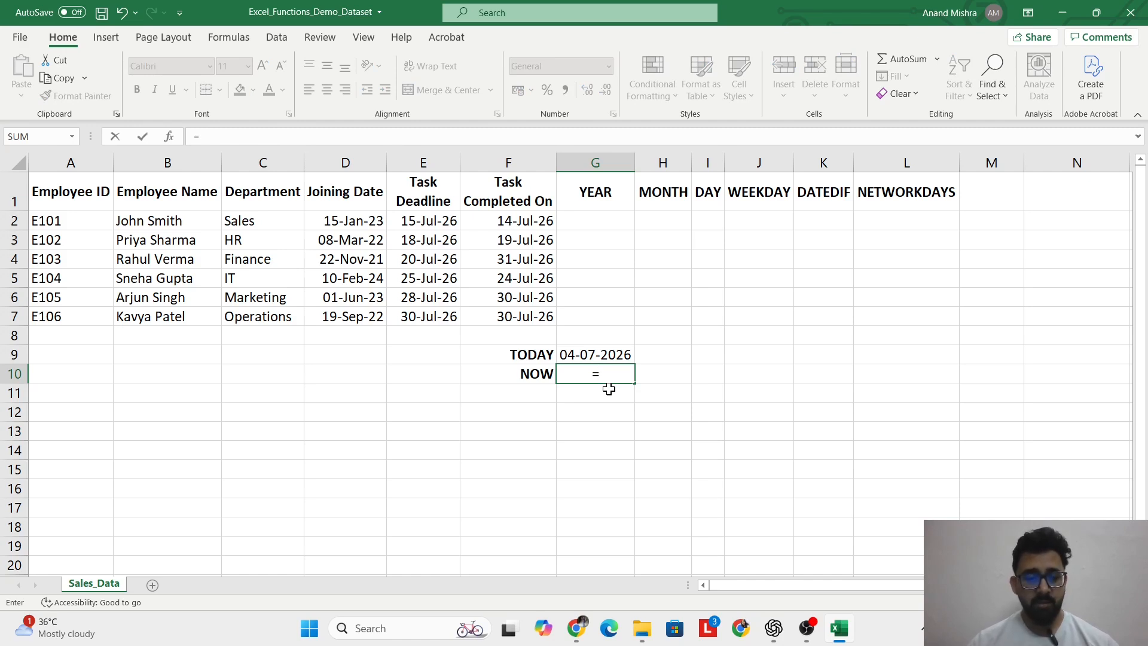
pyautogui.write('NOW')
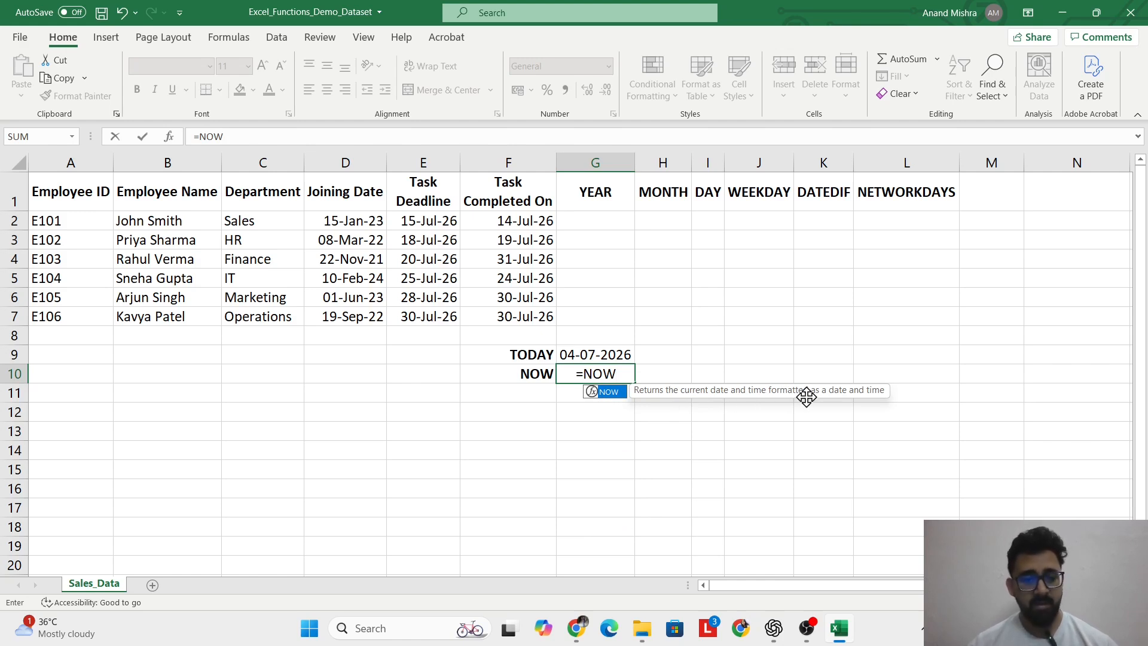
pyautogui.write('()')
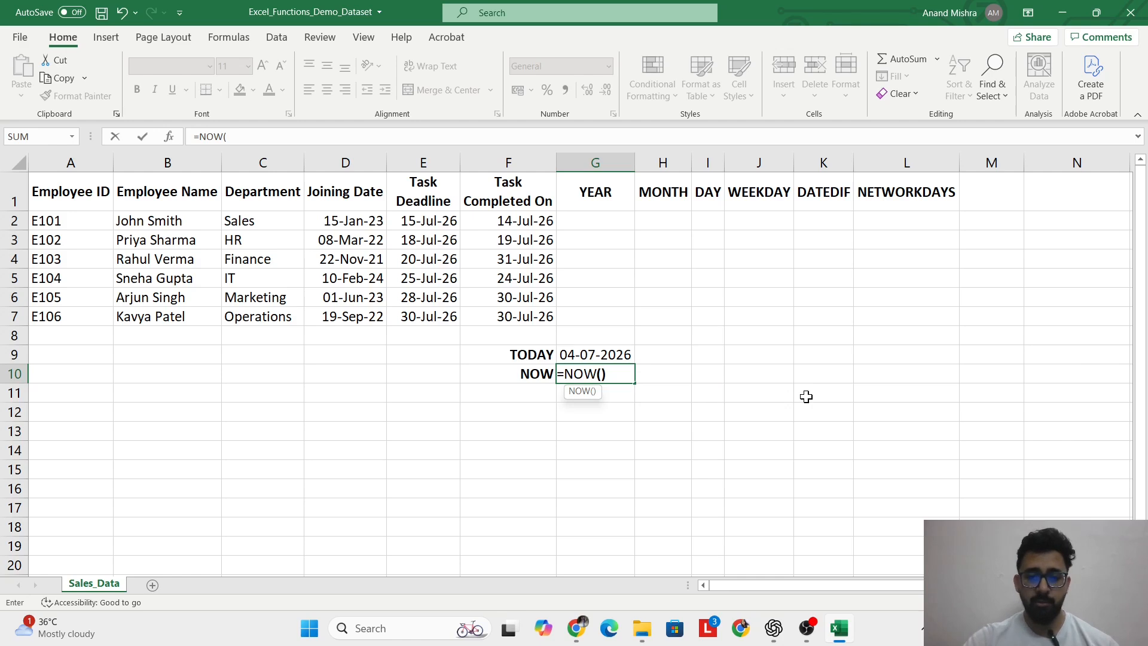
pyautogui.press('Return')
pyautogui.press('Up')
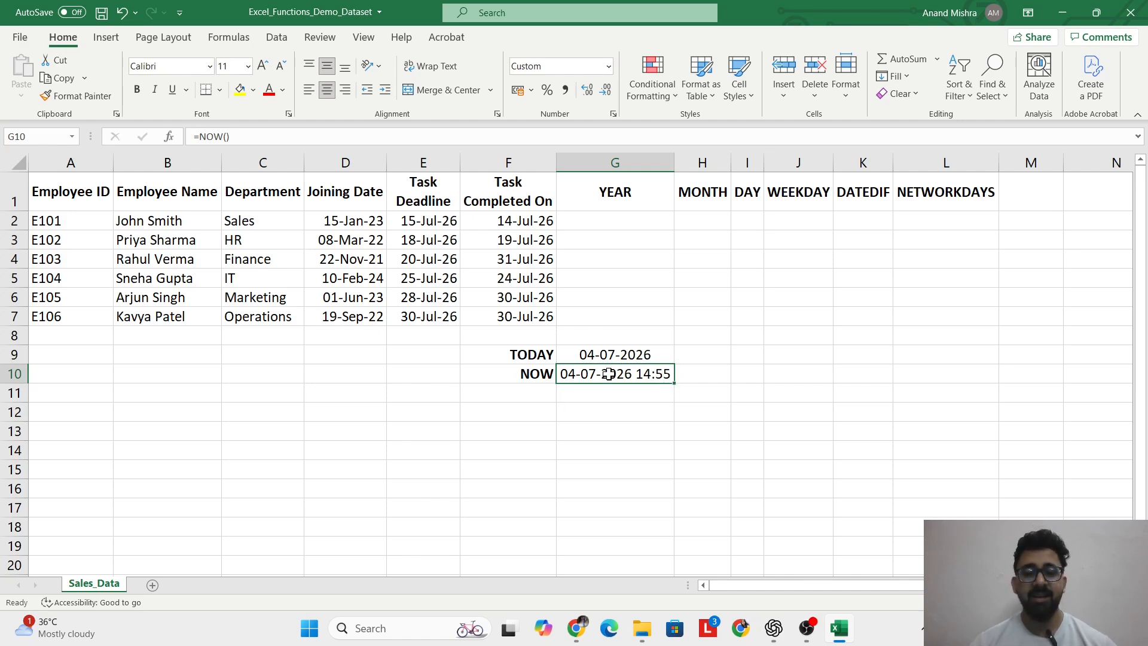
# Step: Enter =YEAR(D2) in cell G2 to extract the year from the first employee's joining date
pyautogui.hotkey('ctrl', 'Up')
pyautogui.hotkey('ctrl', 'Up')
pyautogui.press('Down')
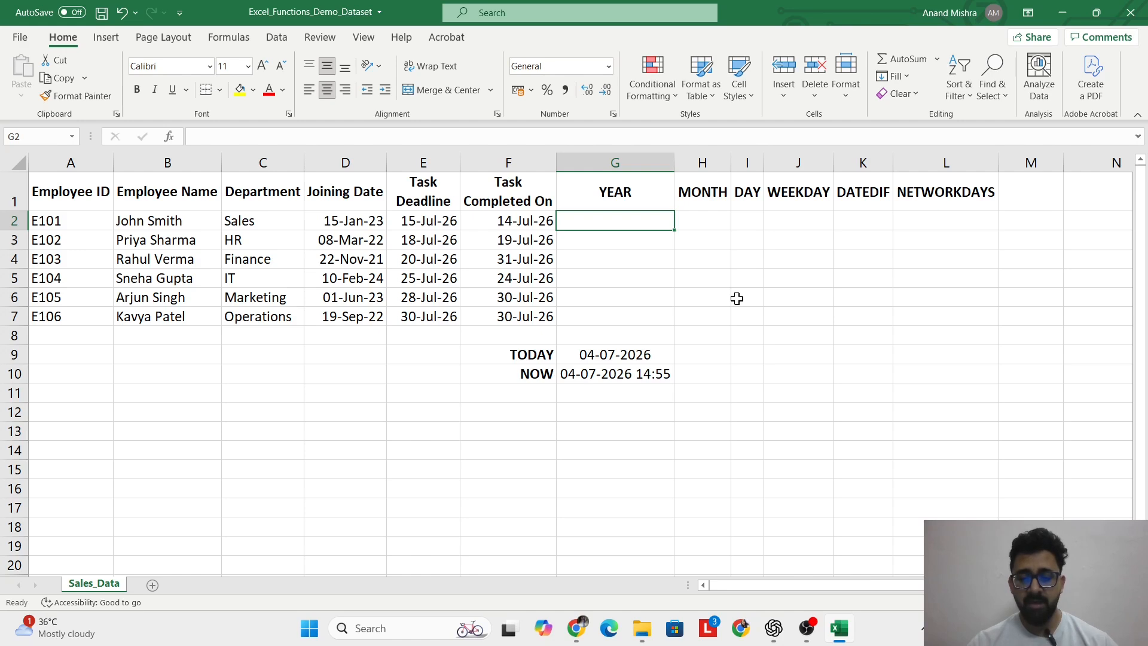
pyautogui.write('=YEAR')
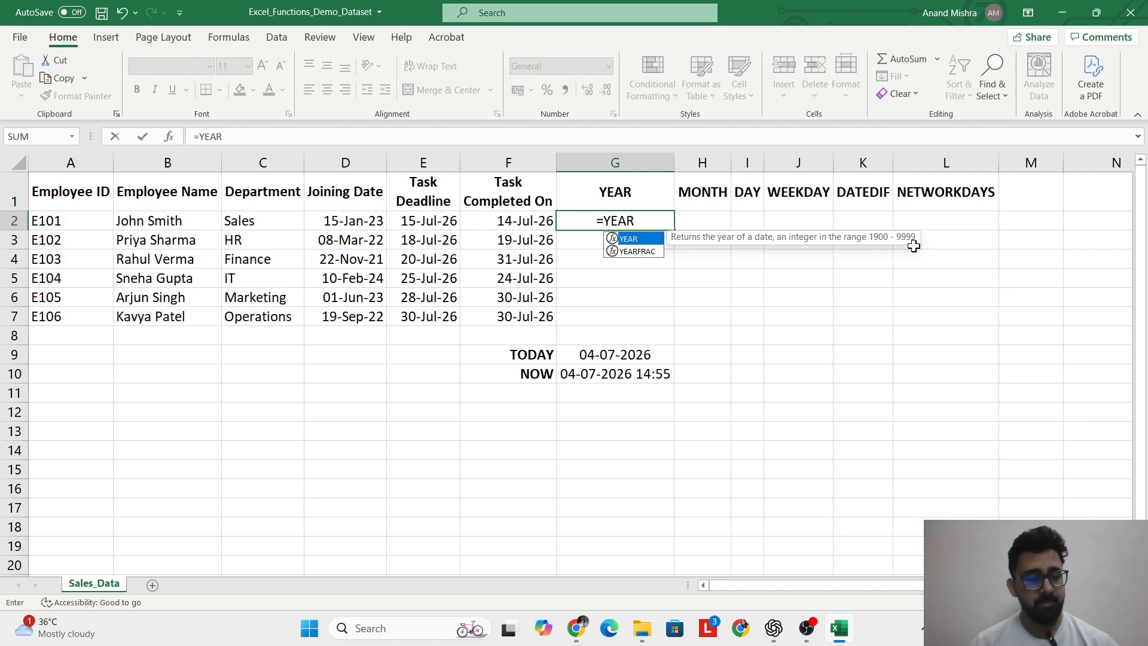
pyautogui.write('(')
pyautogui.press('Left')
pyautogui.press('Left')
pyautogui.press('Left')
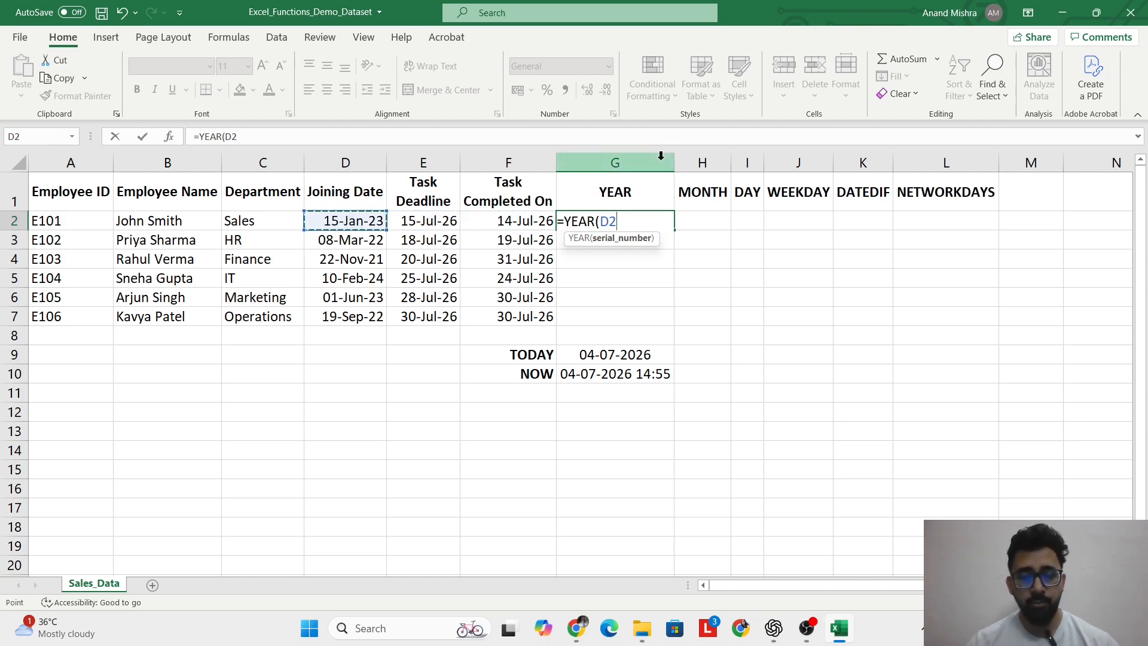
pyautogui.write(')')
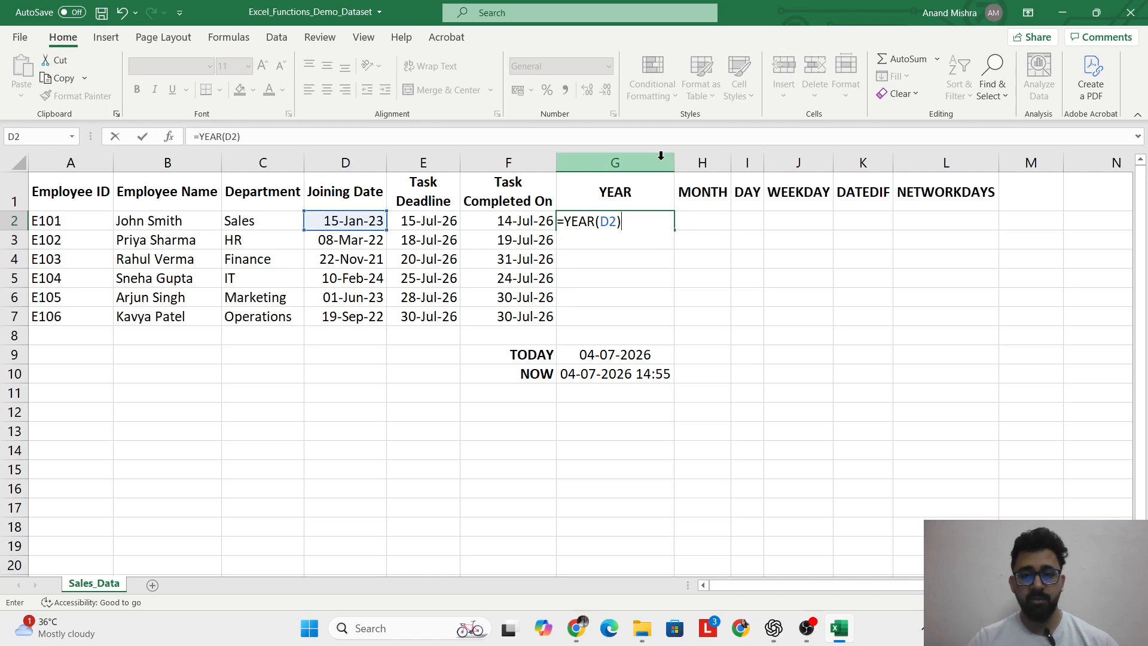
pyautogui.press('Return')
pyautogui.press('Up')
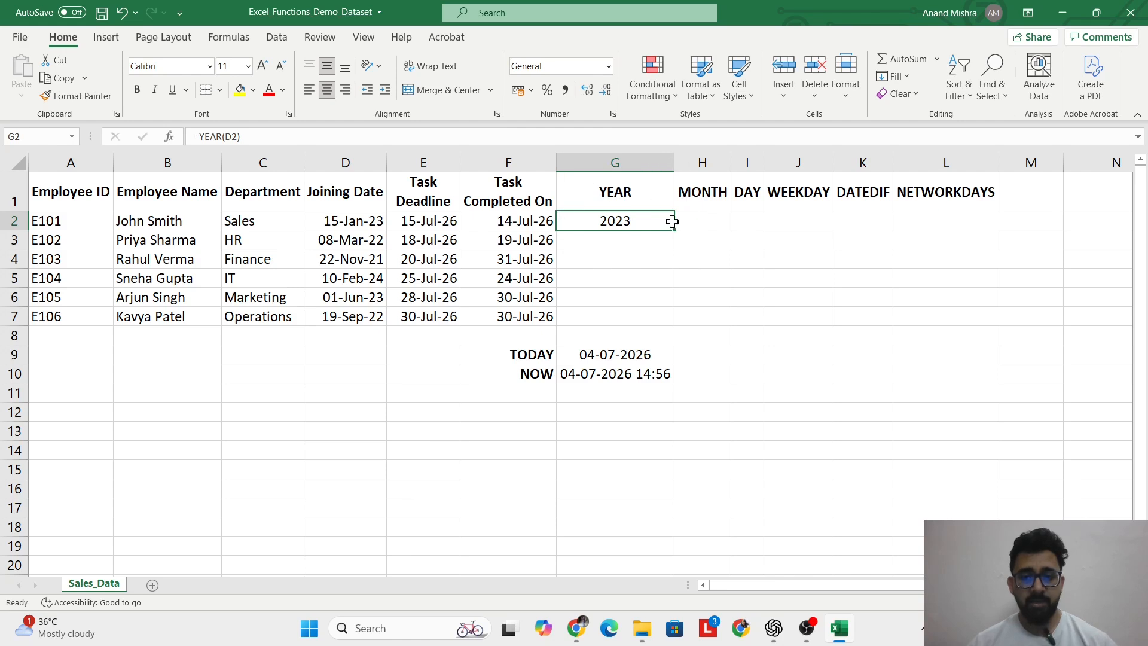
# Step: Copy the YEAR formula from G2 down through G7 for the remaining employees
pyautogui.rightClick(637, 222)
pyautogui.click(668, 211)
pyautogui.moveTo(646, 223); pyautogui.dragTo(648, 312)
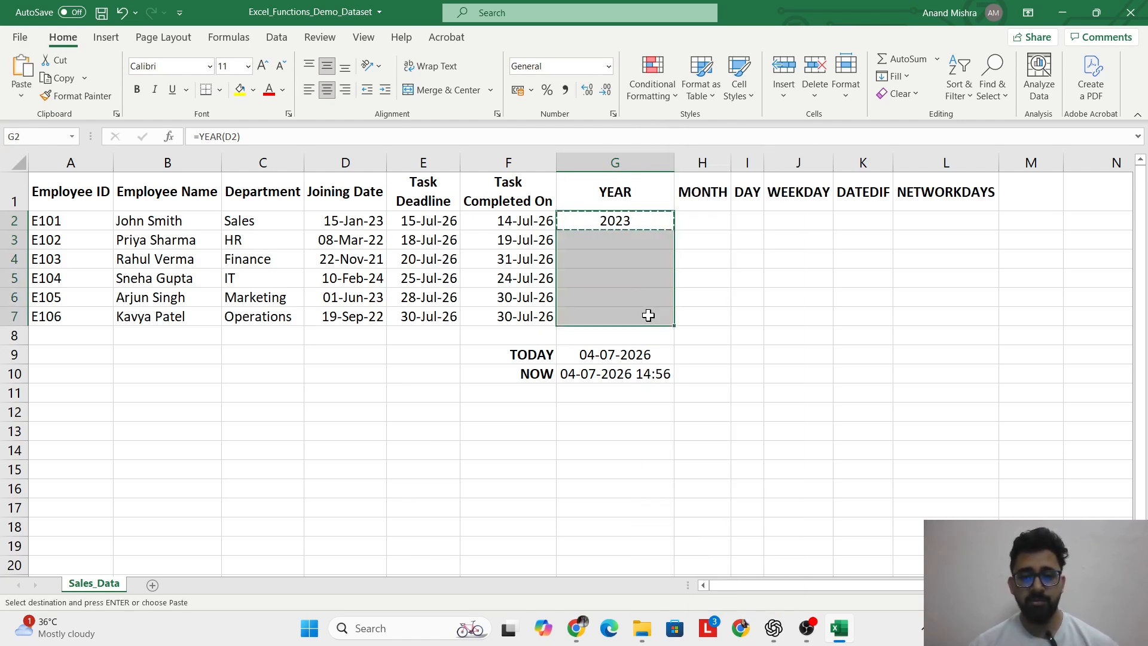
pyautogui.rightClick(626, 276)
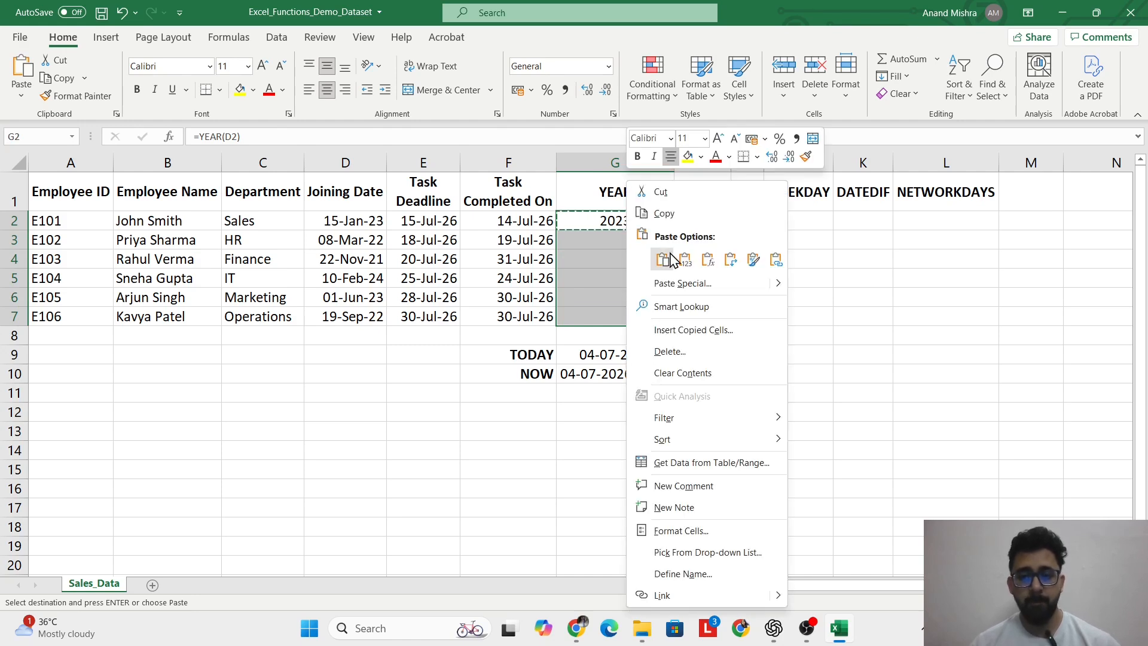
pyautogui.click(665, 257)
pyautogui.hotkey('shift', 'Up')
pyautogui.hotkey('shift', 'Up')
pyautogui.hotkey('shift', 'Up')
pyautogui.hotkey('shift', 'Up')
pyautogui.hotkey('shift', 'Up')
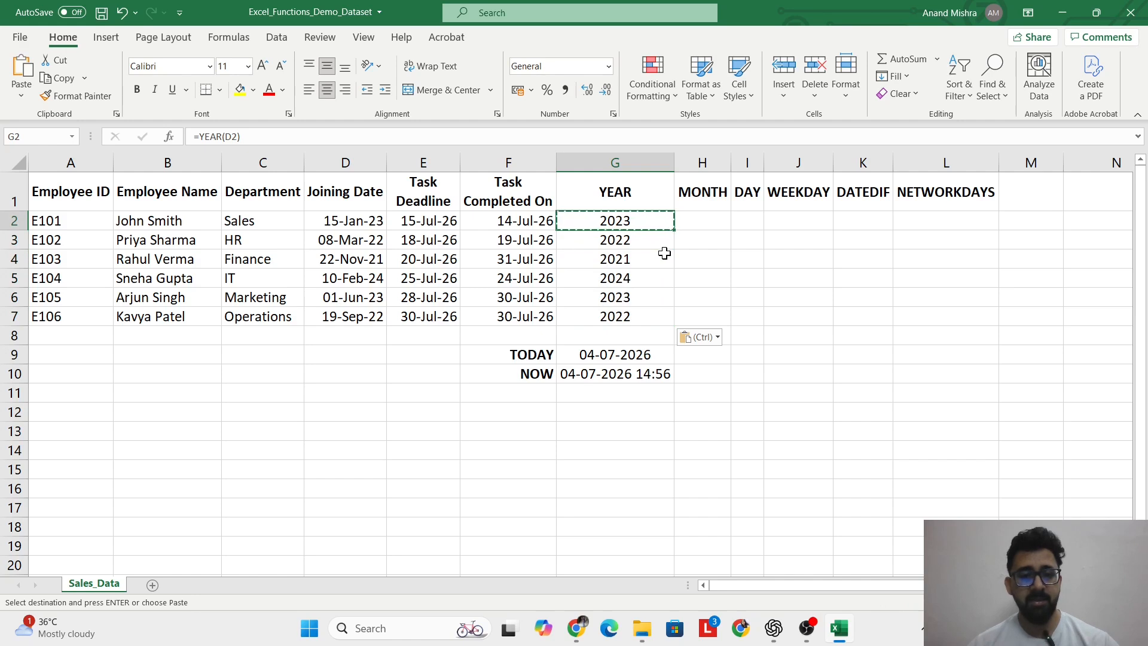
pyautogui.press('Escape')
# Step: Review the YEAR column results row by row against the employees' date columns
pyautogui.press('Left')
pyautogui.press('Left')
pyautogui.press('Left')
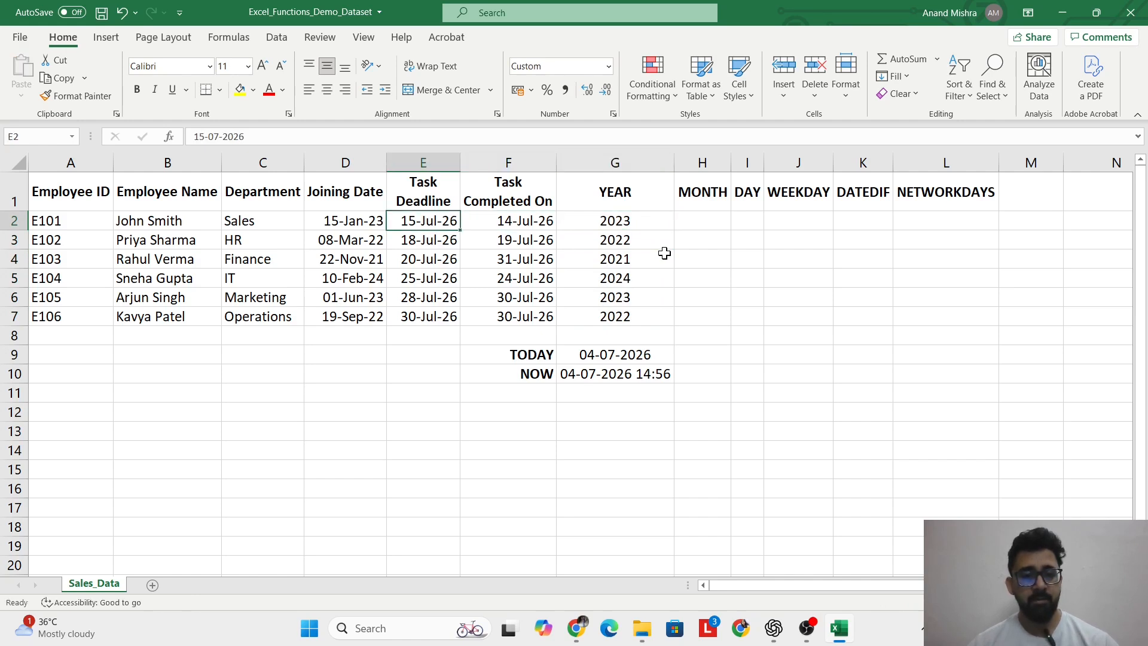
pyautogui.press('Down')
pyautogui.press('Right')
pyautogui.press('Right')
pyautogui.press('Right')
pyautogui.press('Left')
pyautogui.press('Left')
pyautogui.press('Left')
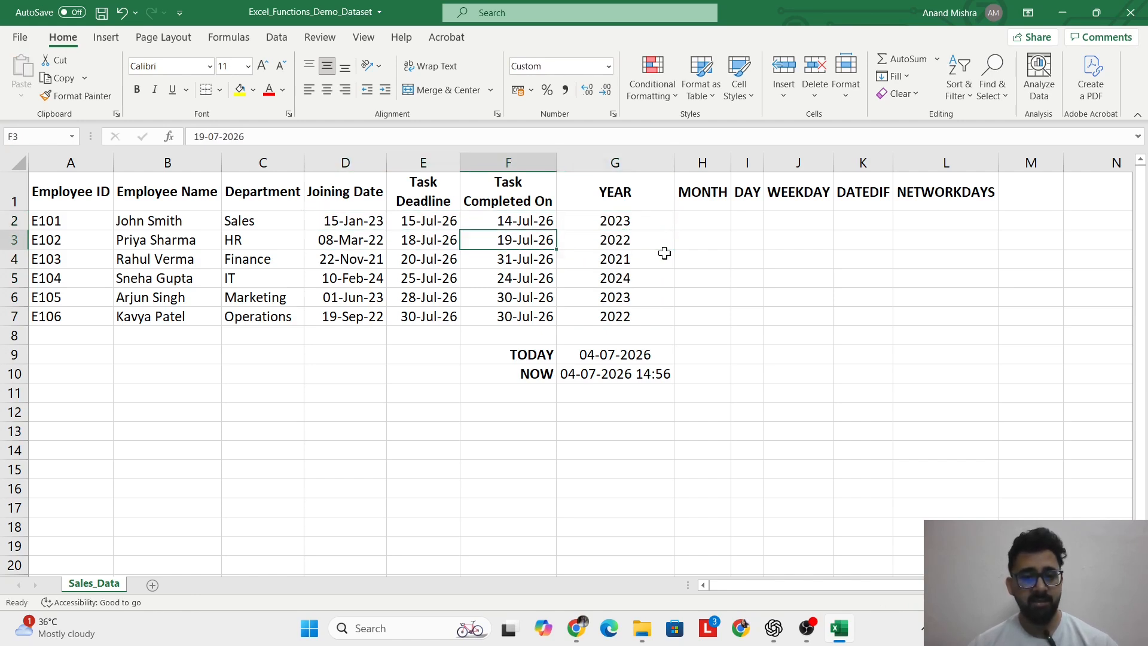
pyautogui.press('Down')
pyautogui.press('Down')
pyautogui.press('Right')
pyautogui.press('Right')
pyautogui.press('Right')
pyautogui.press('Up')
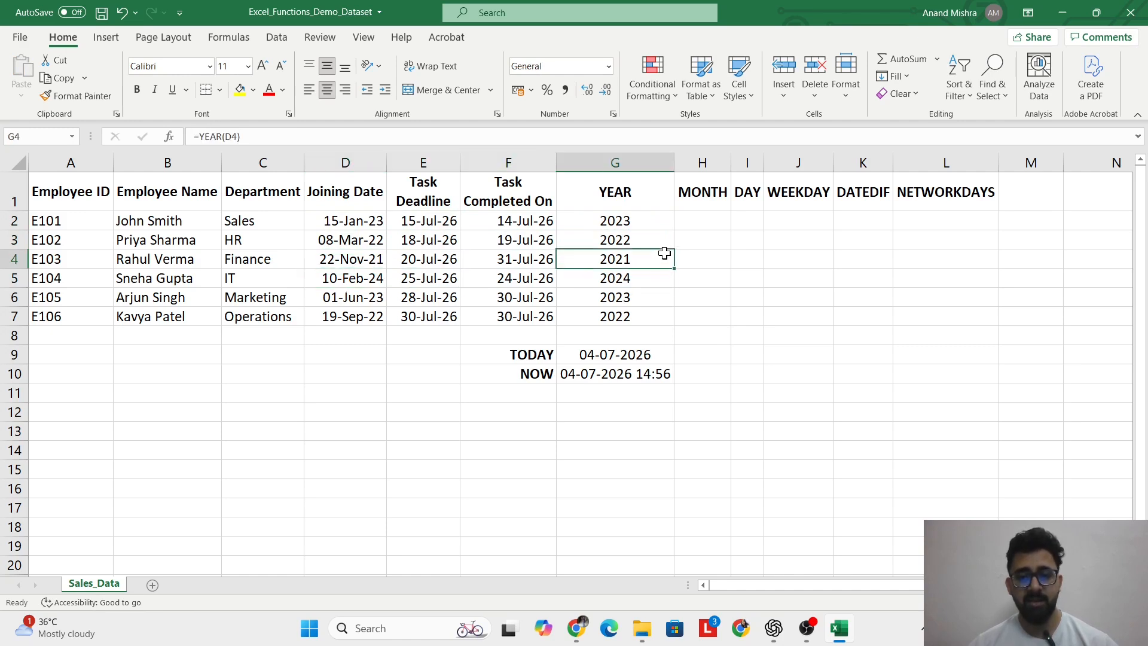
pyautogui.press('Down')
pyautogui.press('Left')
pyautogui.press('Down')
pyautogui.press('Right')
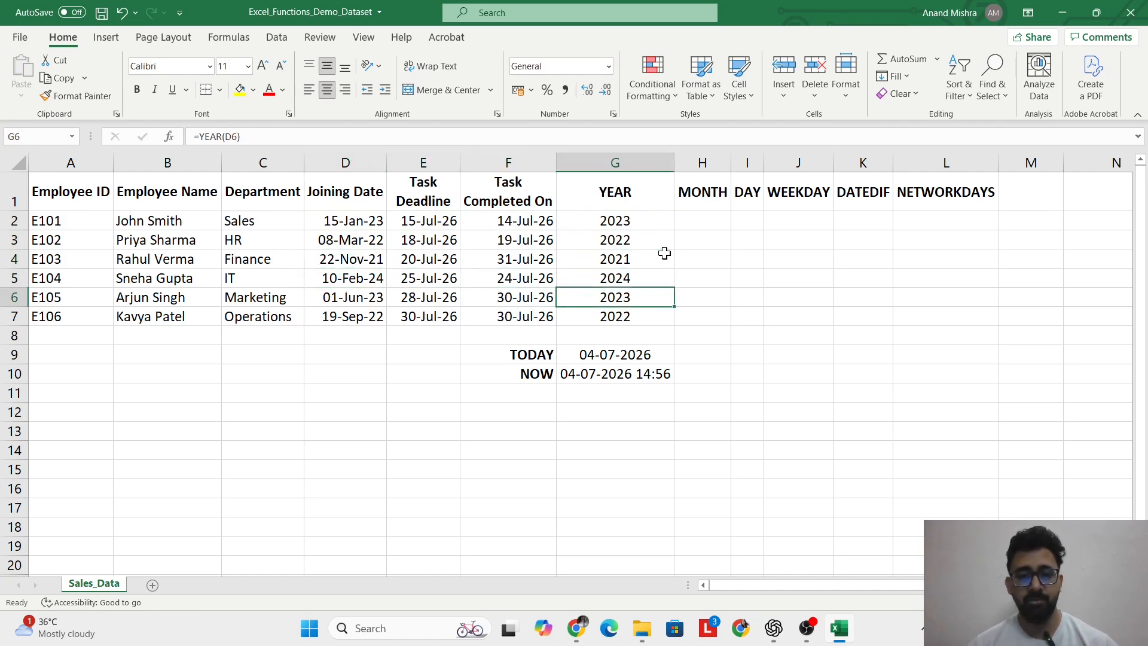
# Step: Enter =MONTH(D2) in cell H2 to extract the month from the first employee's joining date
pyautogui.press('Right')
pyautogui.hotkey('ctrl', 'Up')
pyautogui.press('Down')
pyautogui.write('=')
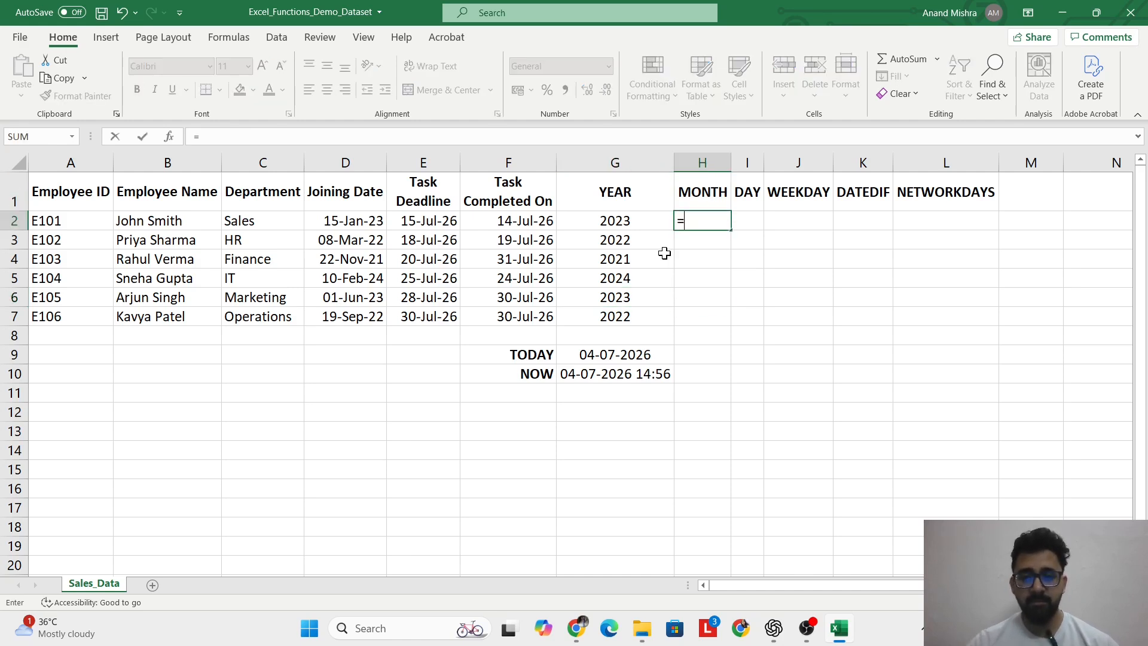
pyautogui.write('MONTH')
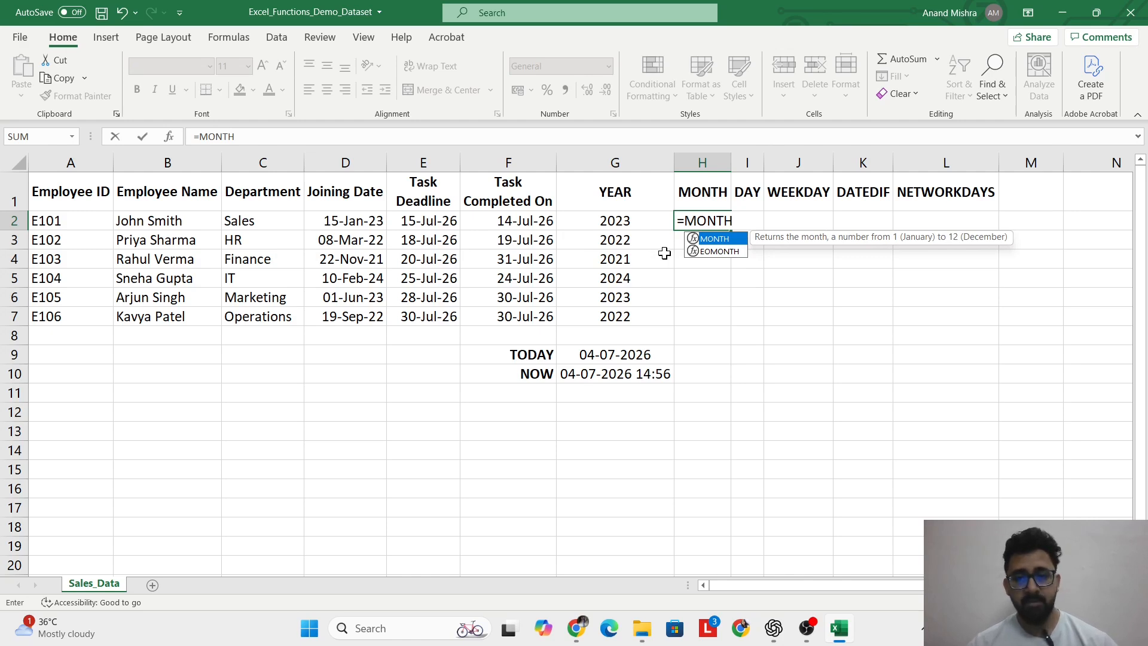
pyautogui.write('(')
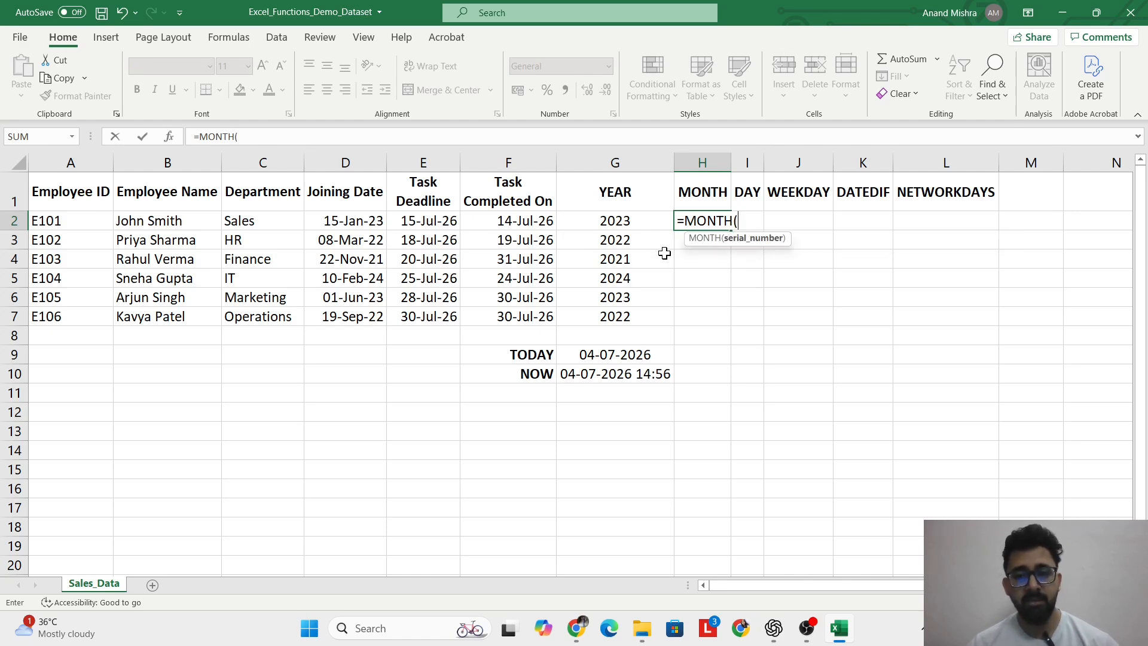
pyautogui.press('Left')
pyautogui.press('Left')
pyautogui.press('Left')
pyautogui.press('Left')
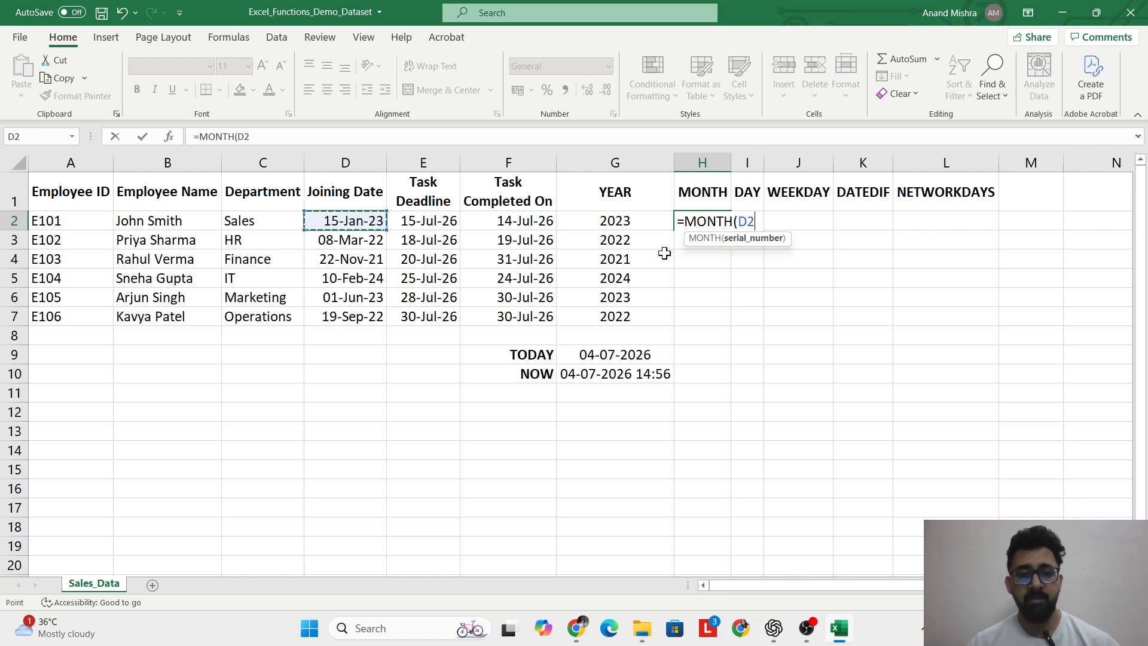
pyautogui.write(')')
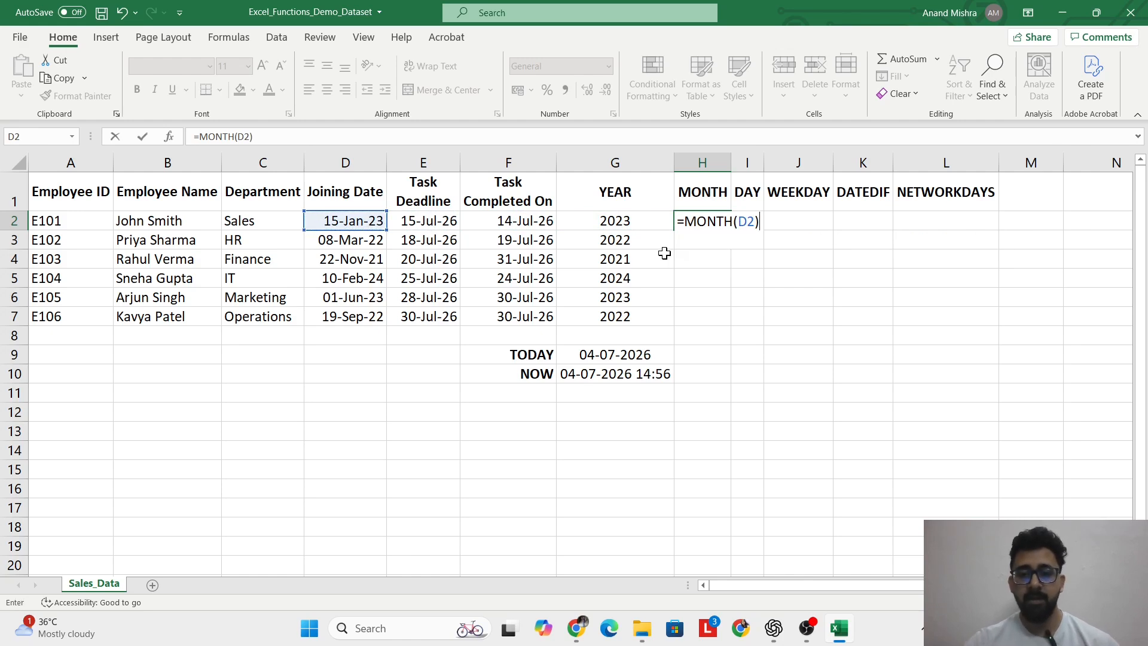
pyautogui.press('Return')
pyautogui.press('Up')
# Step: Copy the MONTH formula from H2 down through H7 for the remaining employees
pyautogui.hotkey('ctrl', 'c')
pyautogui.hotkey('shift', 'Down')
pyautogui.hotkey('shift', 'Down')
pyautogui.hotkey('shift', 'Down')
pyautogui.hotkey('shift', 'Down')
pyautogui.hotkey('shift', 'Down')
pyautogui.press('Return')
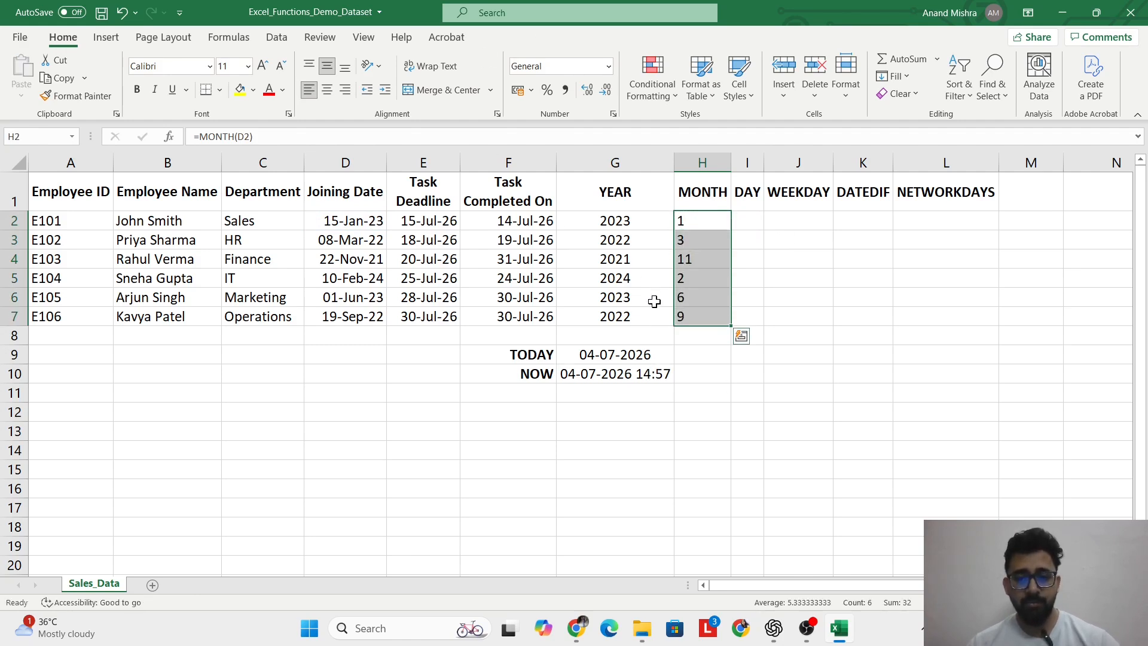
# Step: Copy the NOW formula in cell G10 and paste it back onto the same cell
pyautogui.click(665, 376)
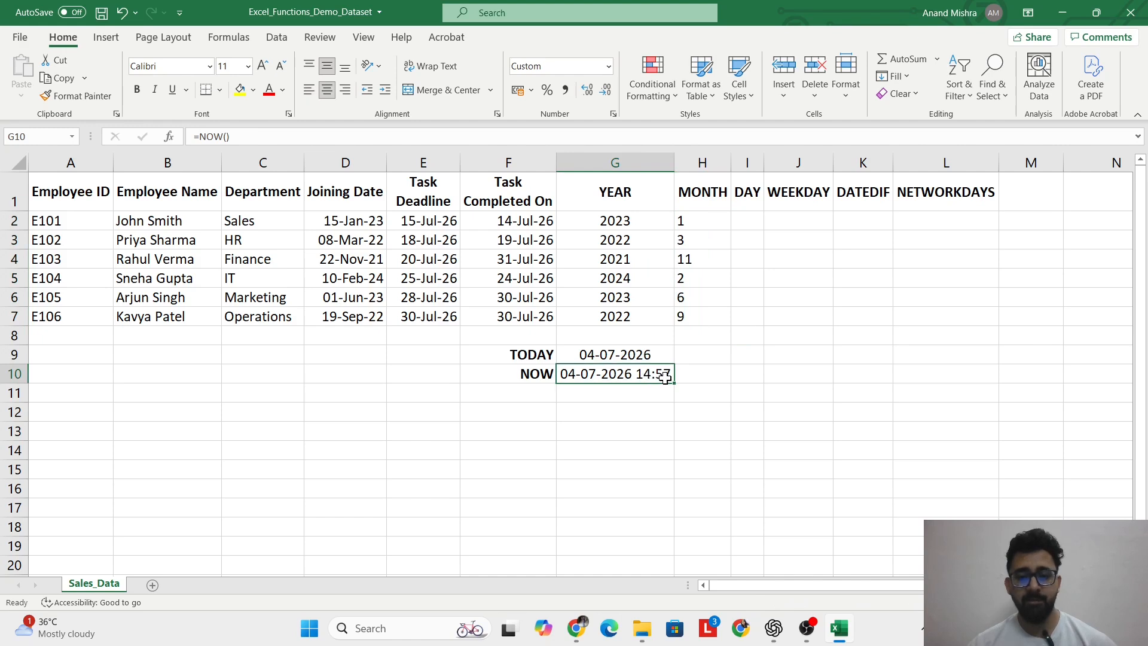
pyautogui.moveTo(705, 218); pyautogui.dragTo(712, 314)
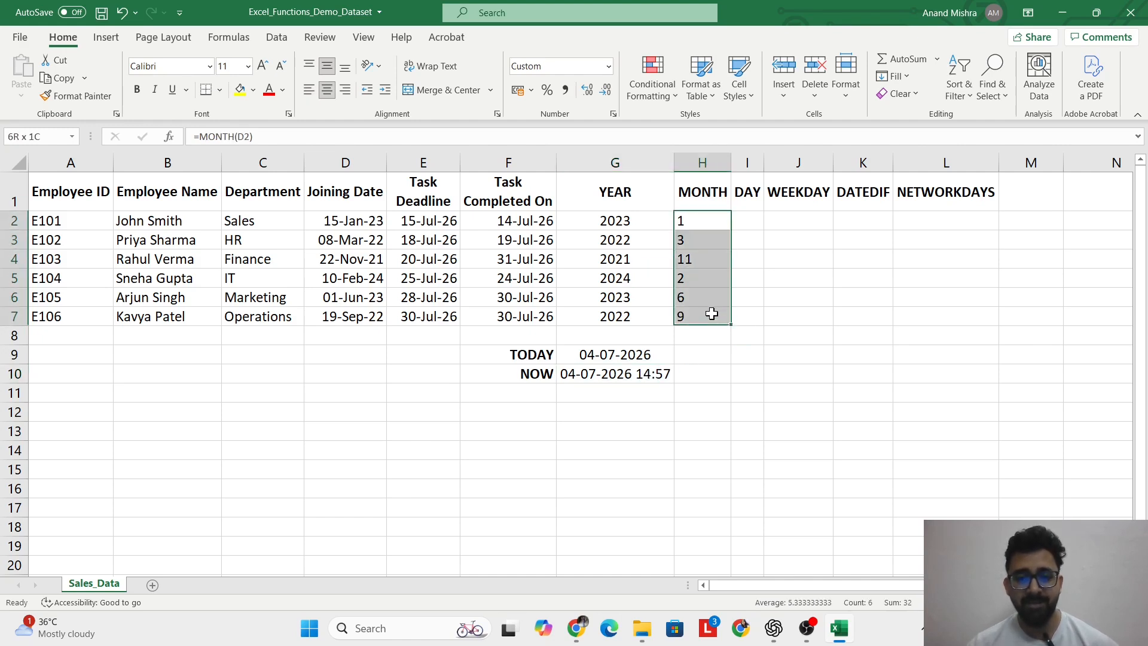
pyautogui.click(663, 377)
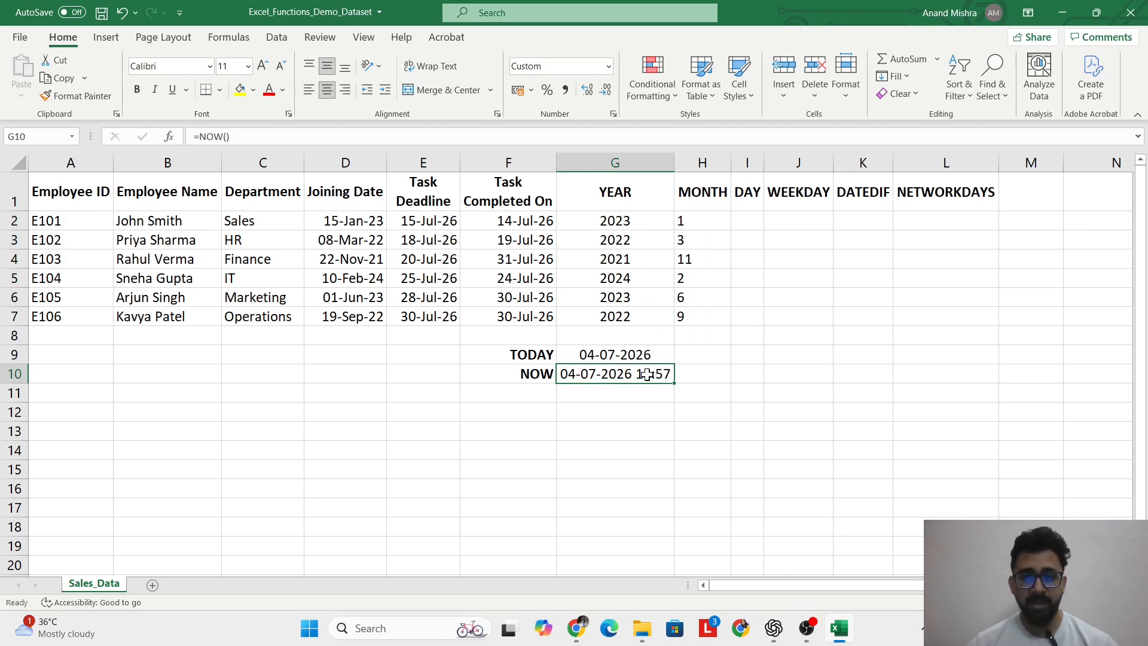
pyautogui.rightClick(647, 374)
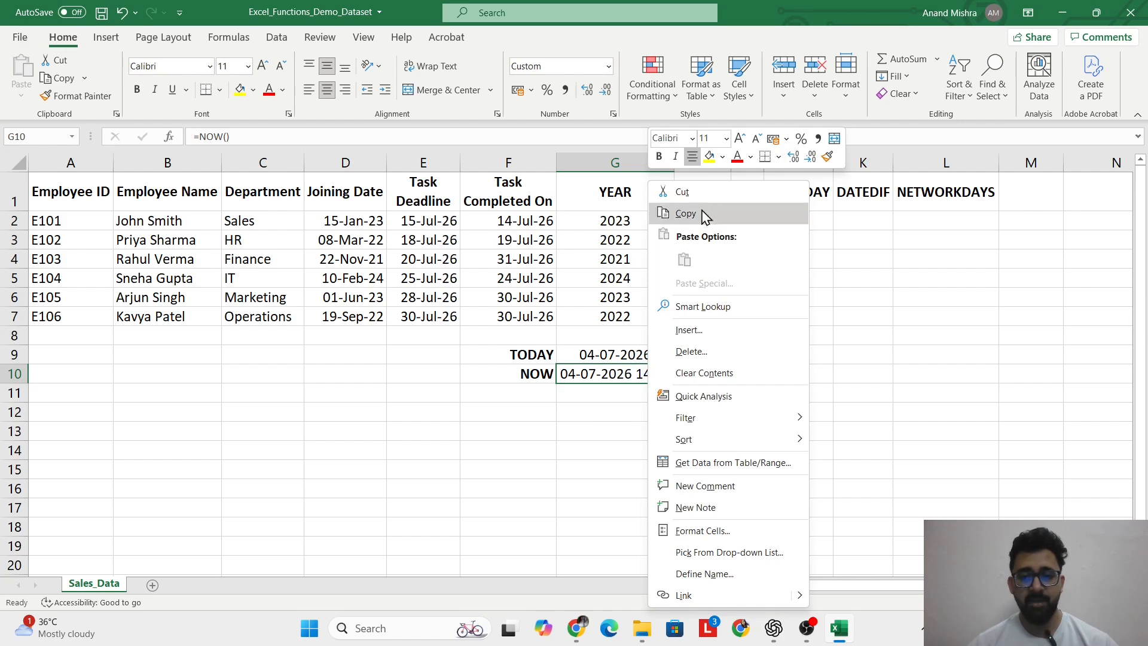
pyautogui.click(713, 213)
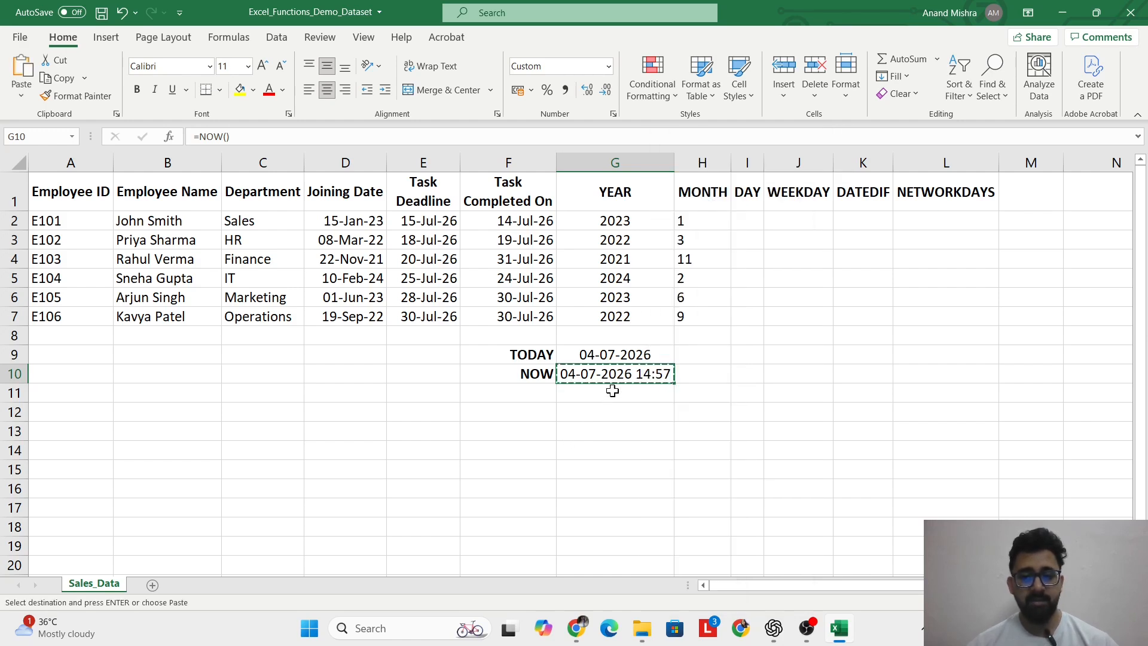
pyautogui.rightClick(621, 374)
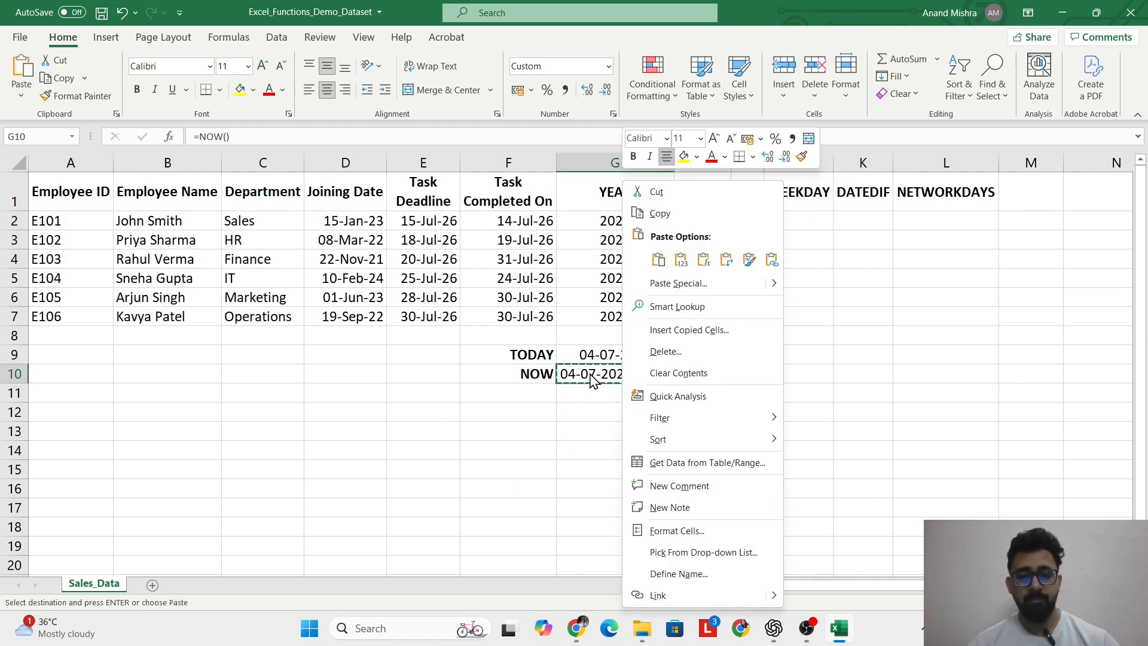
pyautogui.click(659, 259)
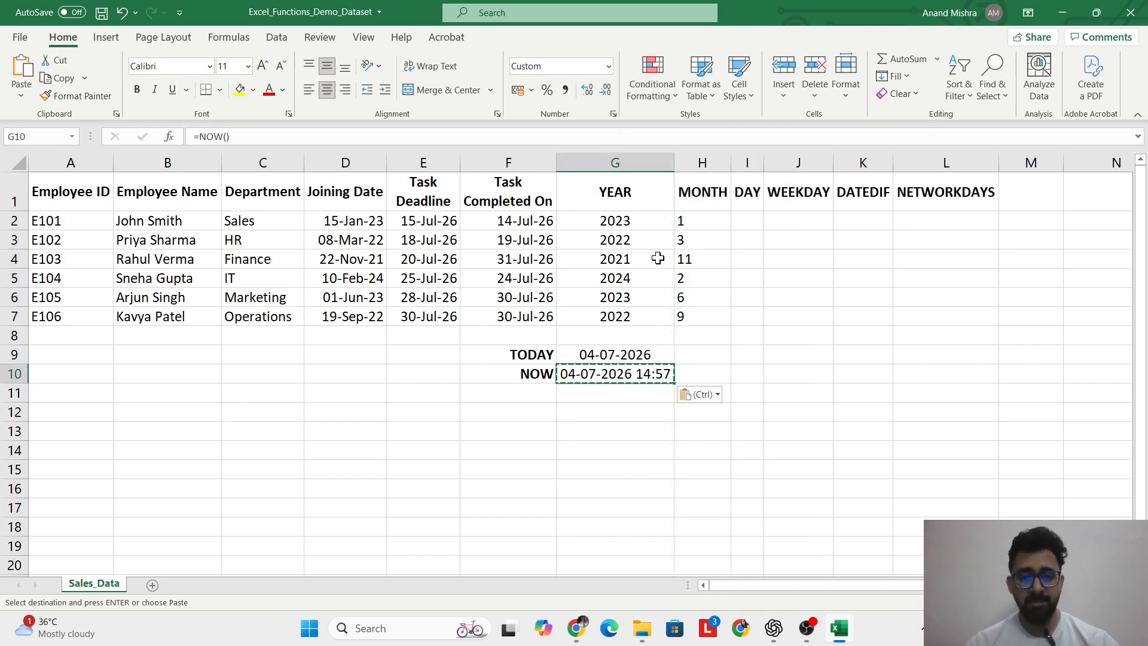
pyautogui.press('Down')
pyautogui.press('Down')
pyautogui.press('Up')
pyautogui.press('Up')
pyautogui.press('Up')
pyautogui.press('Right')
pyautogui.press('Down')
pyautogui.press('Left')
pyautogui.press('Escape')
# Step: Enter =DAY(D2) in cell I2 to extract the day from the first employee's joining date
pyautogui.press('Right')
pyautogui.press('Right')
pyautogui.hotkey('ctrl', 'Up')
pyautogui.press('Down')
pyautogui.write('=')
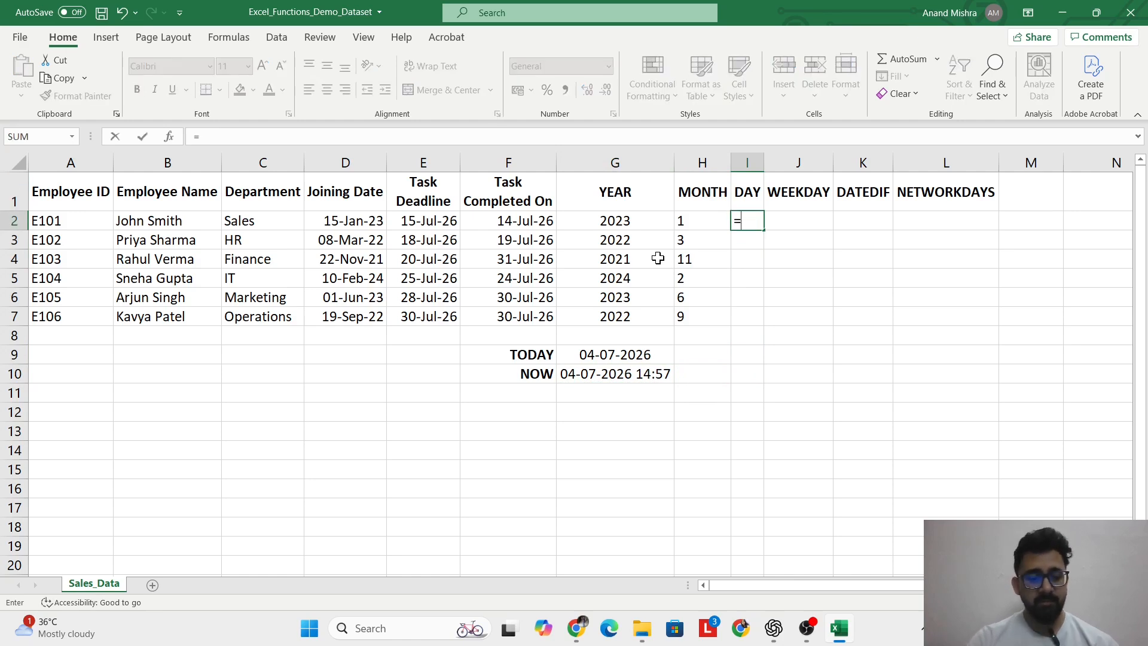
pyautogui.write('D')
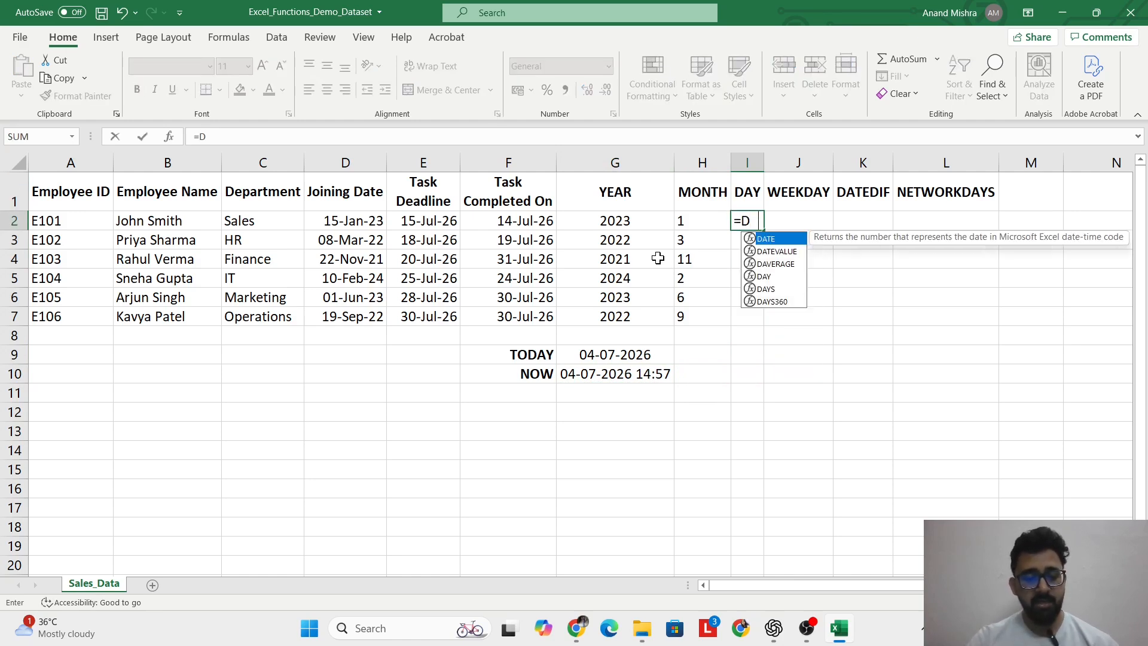
pyautogui.write('AY(')
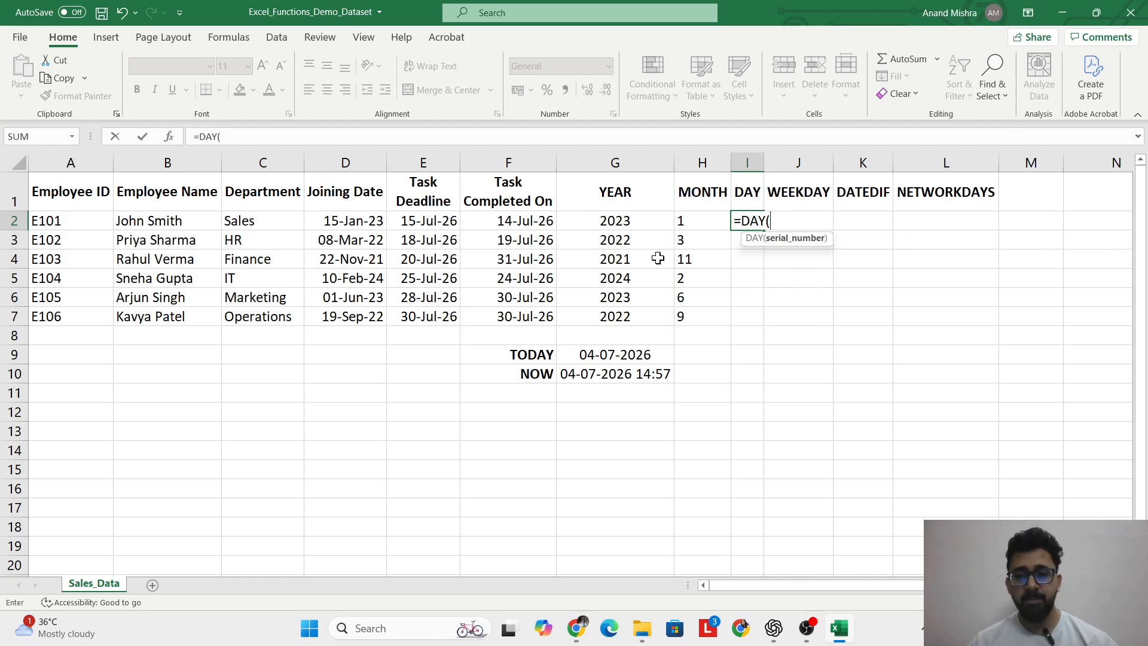
pyautogui.press('Left')
pyautogui.press('Left')
pyautogui.press('Left')
pyautogui.press('Left')
pyautogui.press('Left')
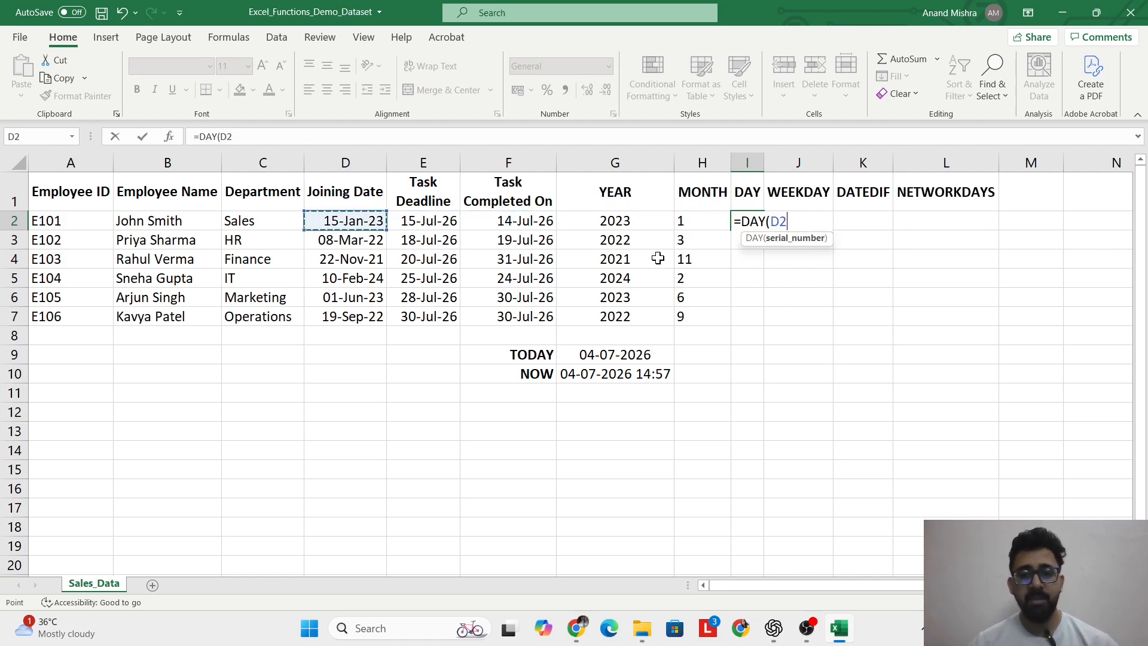
pyautogui.write(')')
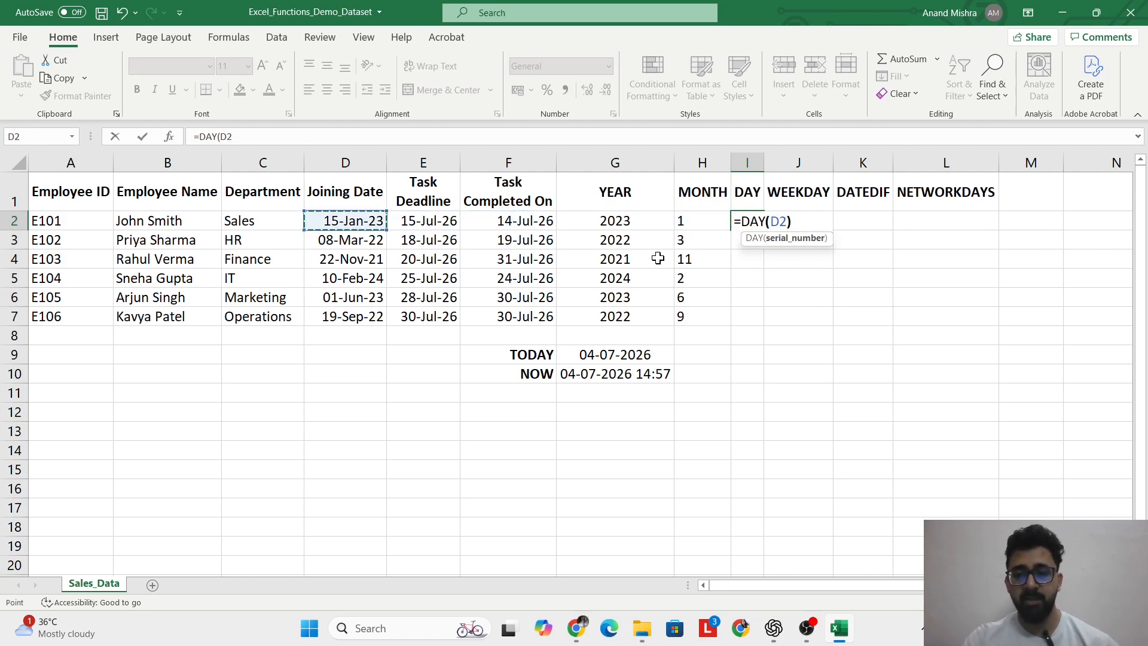
pyautogui.press('Return')
# Step: Copy the DAY formula from I2 down through I7 for the remaining employees
pyautogui.press('Up')
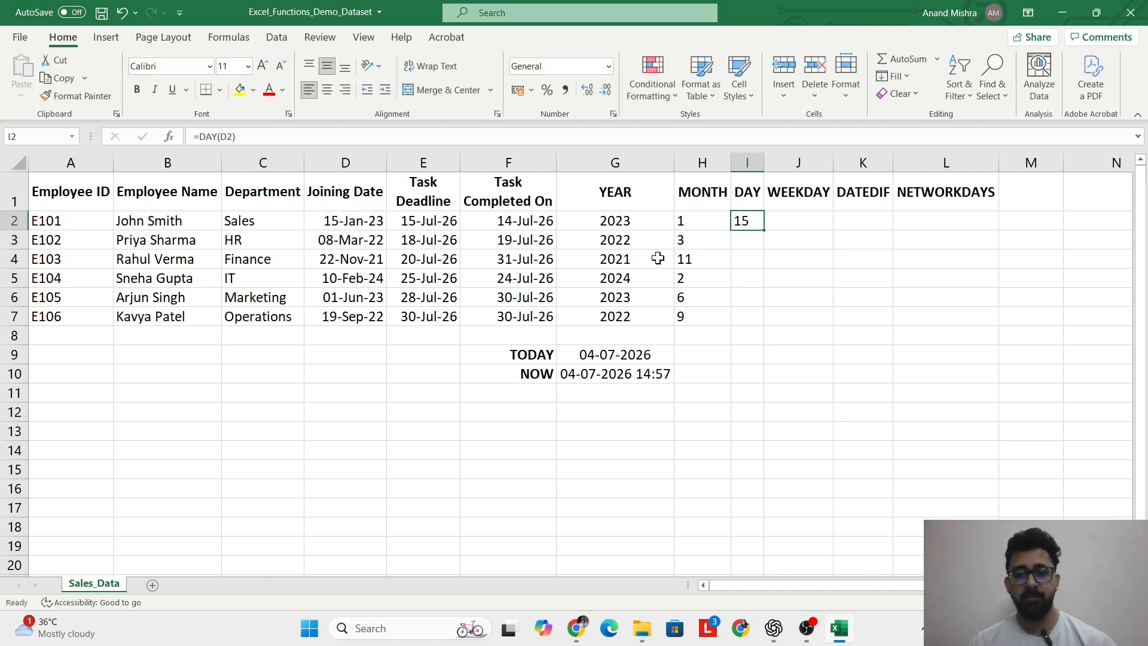
pyautogui.hotkey('ctrl', 'c')
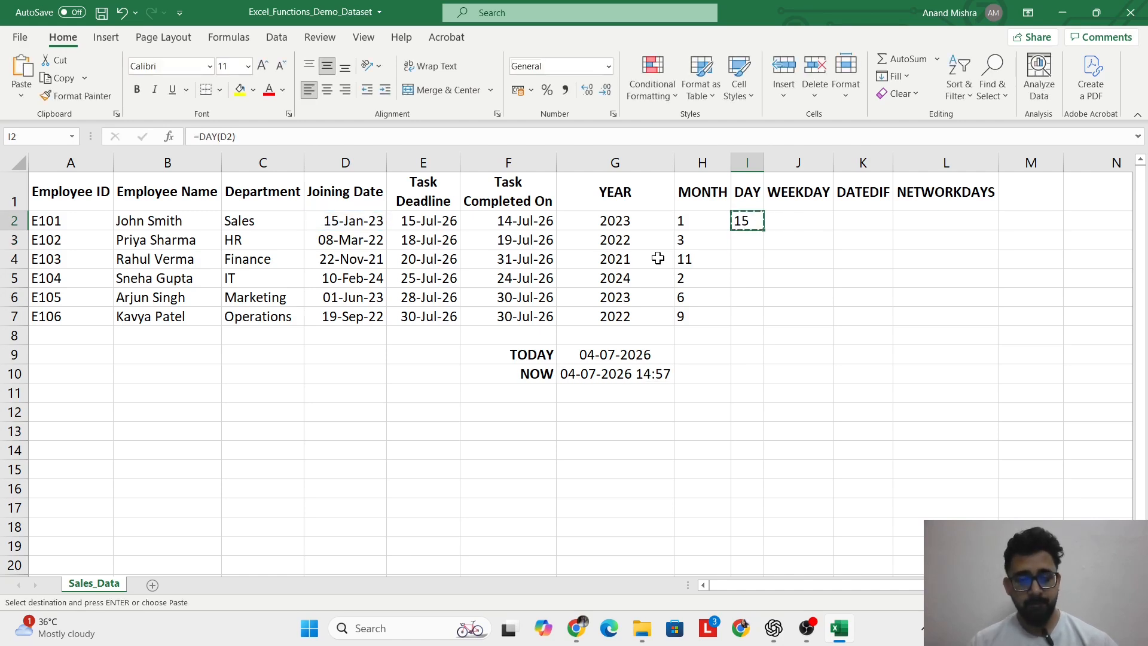
pyautogui.hotkey('shift', 'Down')
pyautogui.hotkey('shift', 'Down')
pyautogui.hotkey('shift', 'Down')
pyautogui.hotkey('shift', 'Down')
pyautogui.hotkey('shift', 'Down')
pyautogui.hotkey('ctrl', 'v')
# Step: Review the DAY column results in the first rows against the employees' date columns
pyautogui.press('Up')
pyautogui.press('Down')
pyautogui.press('Left')
pyautogui.press('Left')
pyautogui.press('Left')
pyautogui.press('Left')
pyautogui.press('Left')
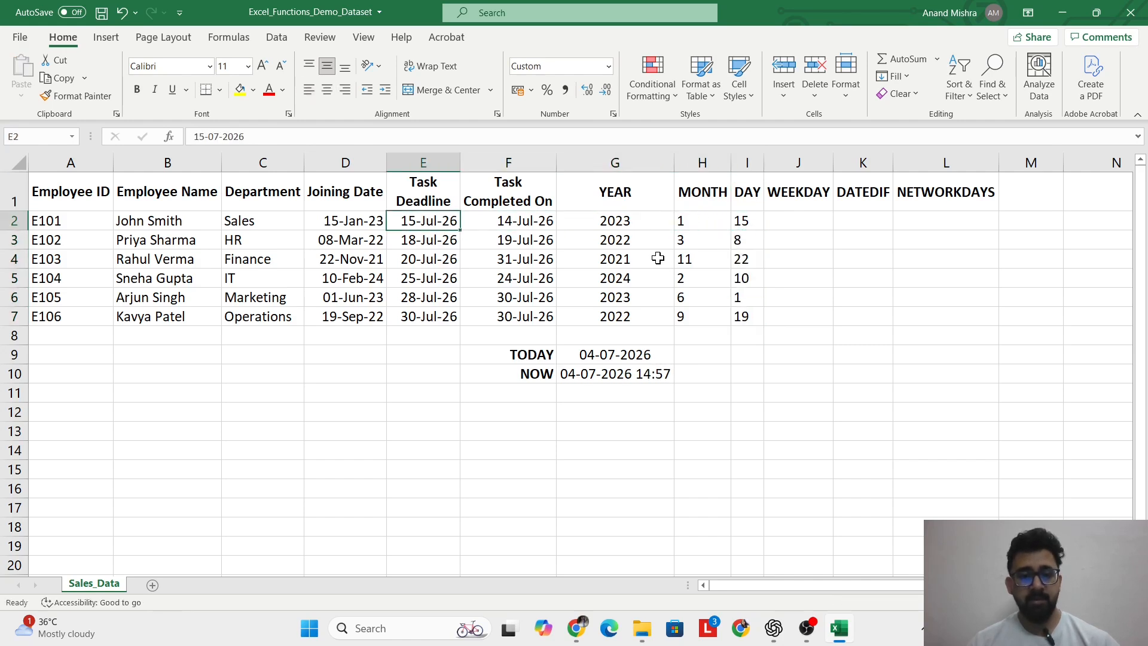
pyautogui.press('Right')
pyautogui.press('Right')
pyautogui.press('Right')
pyautogui.press('Right')
pyautogui.press('Down')
pyautogui.press('Left')
pyautogui.press('Left')
pyautogui.press('Left')
pyautogui.press('Right')
pyautogui.press('Right')
pyautogui.press('Right')
pyautogui.press('Right')
pyautogui.press('Right')
pyautogui.press('Right')
pyautogui.press('Left')
pyautogui.press('Left')
pyautogui.press('Left')
pyautogui.press('Right')
pyautogui.press('Right')
pyautogui.press('Right')
pyautogui.press('Right')
pyautogui.press('Left')
pyautogui.press('Left')
pyautogui.press('Left')
pyautogui.press('Right')
pyautogui.press('Right')
# Step: Enter =WEEKDAY(D2) in cell J2 to return the weekday number of the first employee's joining date
pyautogui.press('Left')
pyautogui.press('Up')
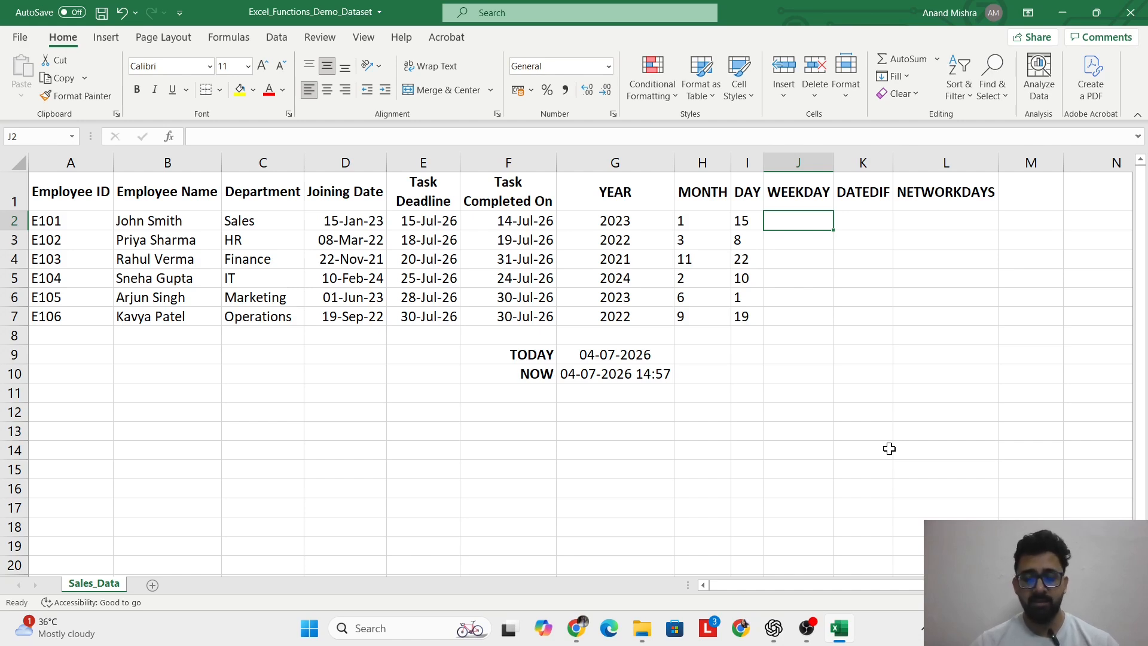
pyautogui.write('=')
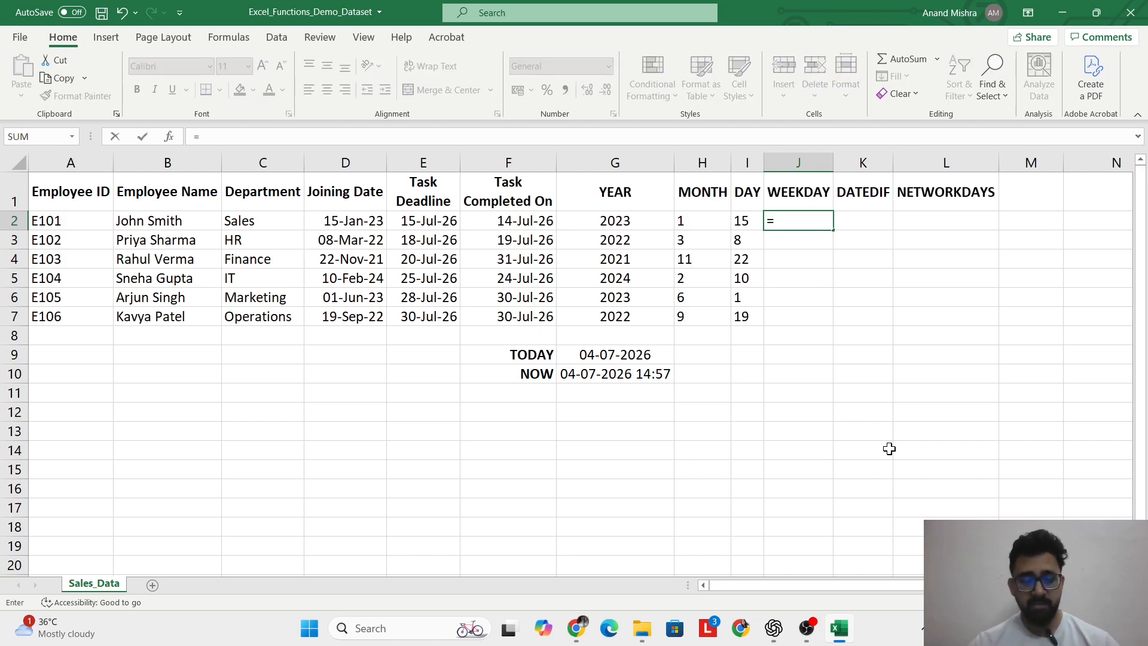
pyautogui.write('WEEK')
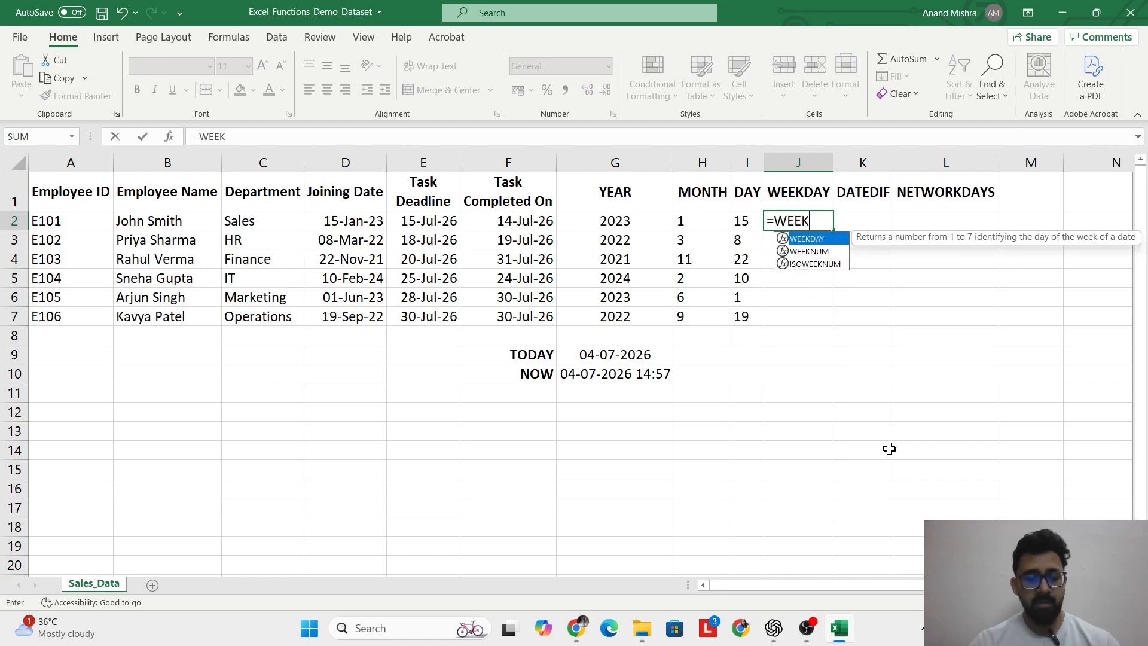
pyautogui.write('DFAY')
pyautogui.press('BackSpace')
pyautogui.press('BackSpace')
pyautogui.press('BackSpace')
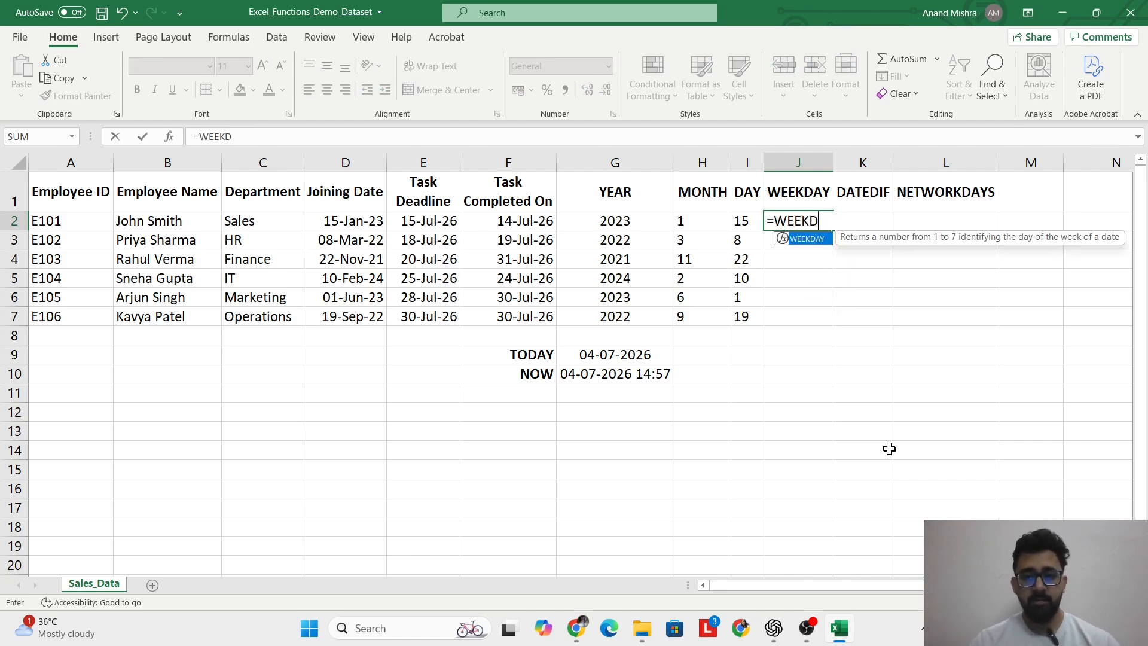
pyautogui.write('AY')
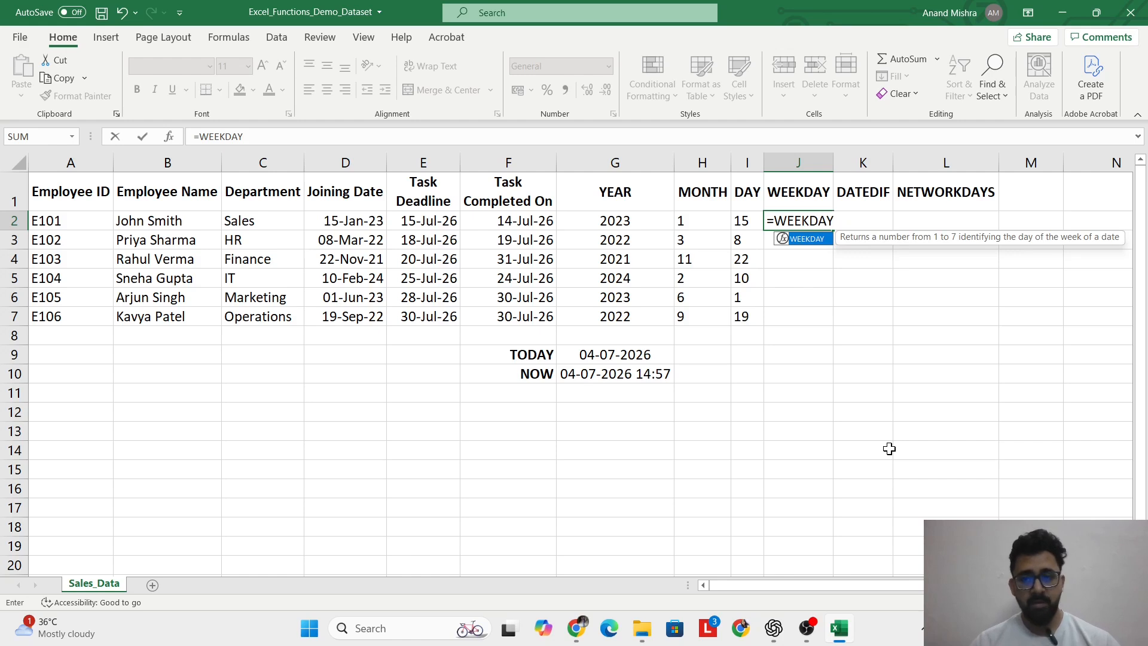
pyautogui.write('(')
pyautogui.press('Left')
pyautogui.press('Left')
pyautogui.press('Left')
pyautogui.press('Left')
pyautogui.press('Left')
pyautogui.press('Left')
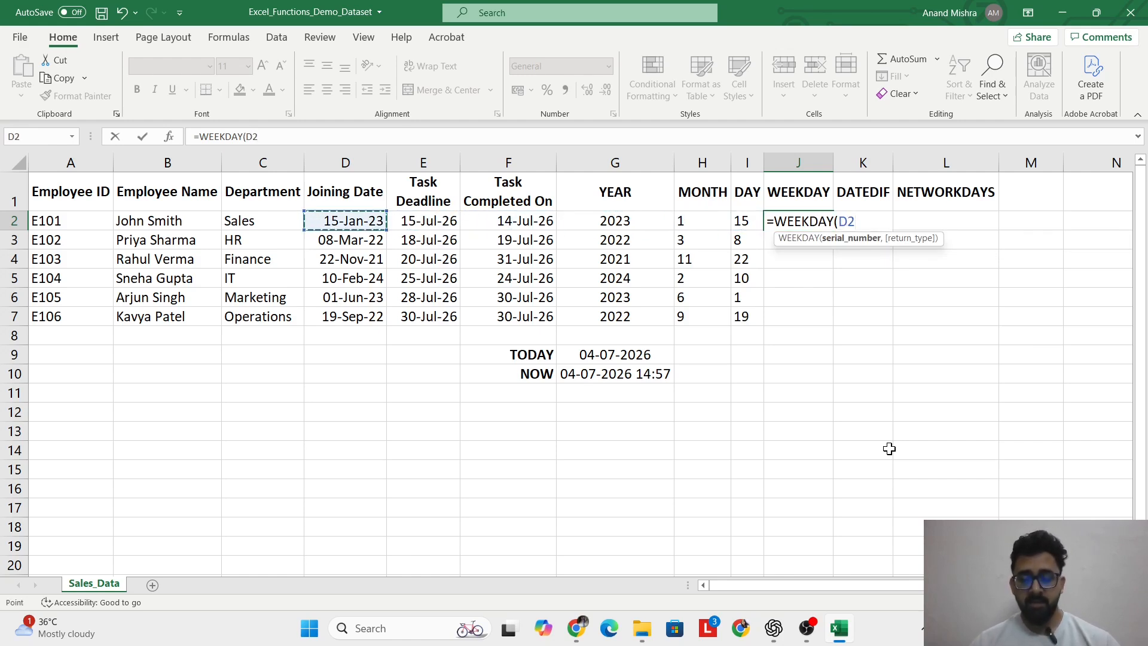
pyautogui.write(')')
pyautogui.press('Return')
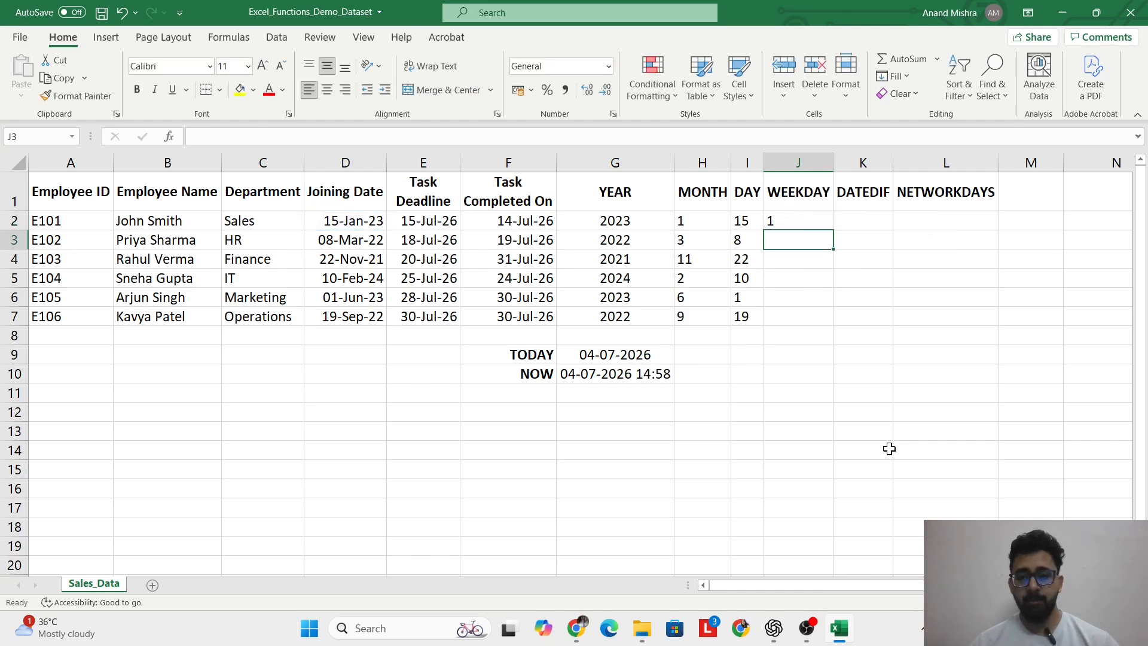
# Step: Copy the WEEKDAY formula from J2 down through J7 for the remaining employees
pyautogui.press('Up')
pyautogui.hotkey('ctrl', 'c')
pyautogui.hotkey('shift', 'Down')
pyautogui.hotkey('shift', 'Down')
pyautogui.hotkey('shift', 'Down')
pyautogui.hotkey('shift', 'Down')
pyautogui.hotkey('shift', 'Down')
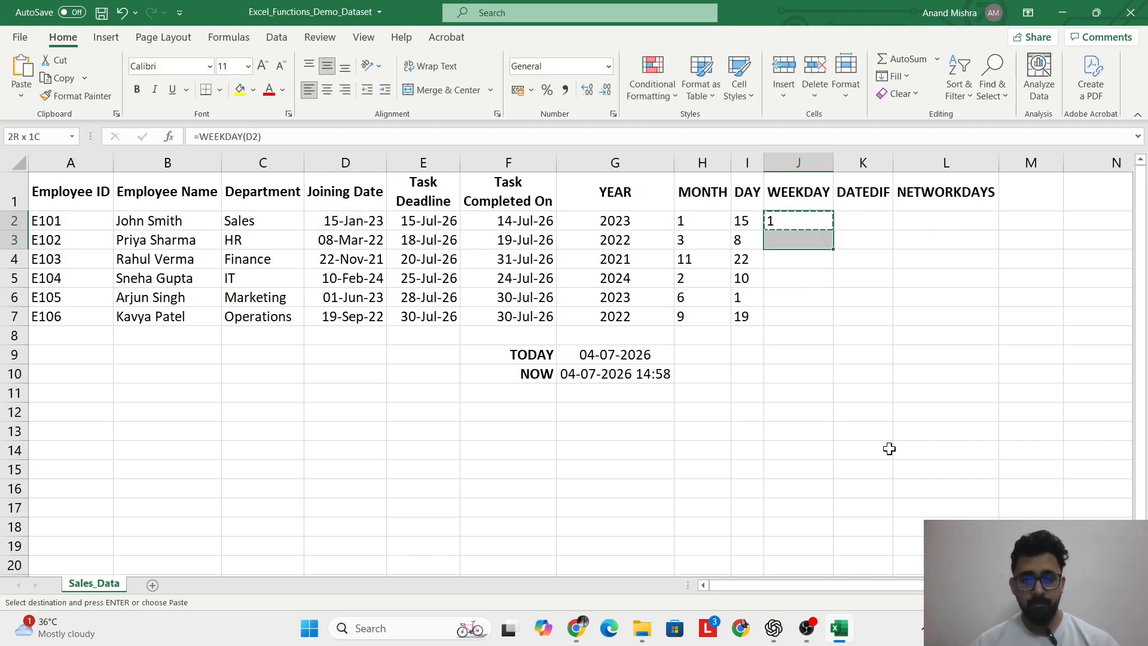
pyautogui.press('Return')
# Step: Review the WEEKDAY results for the first three employees against their joining dates
pyautogui.press('Left')
pyautogui.press('Left')
pyautogui.press('Left')
pyautogui.press('Left')
pyautogui.press('Left')
pyautogui.press('Left')
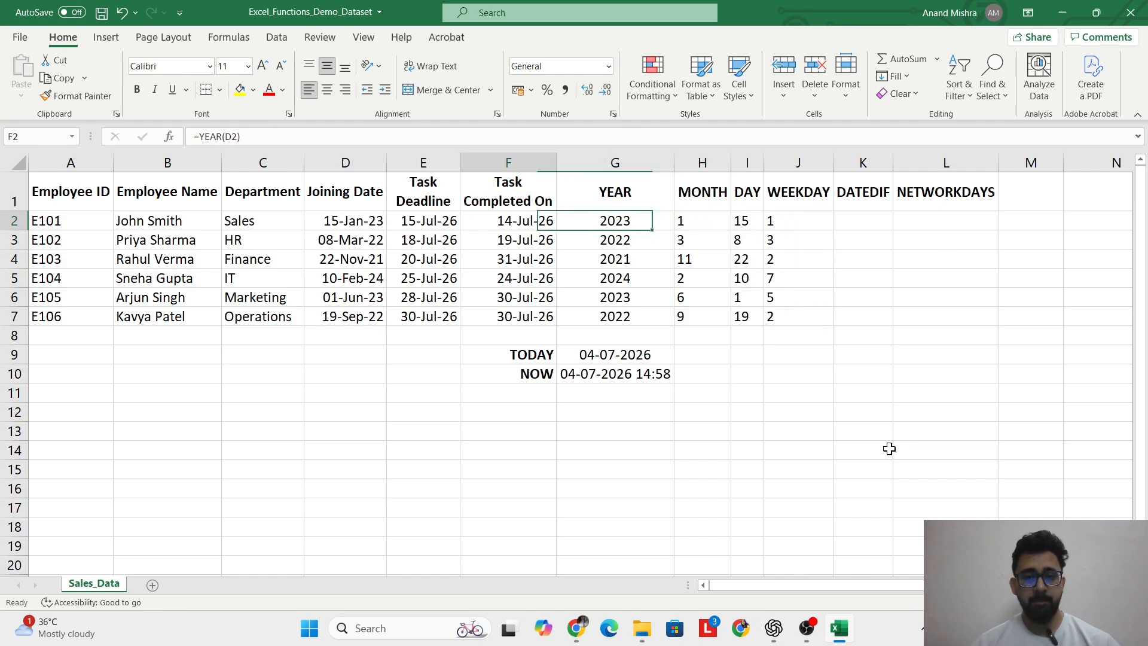
pyautogui.press('Right')
pyautogui.press('Right')
pyautogui.press('Right')
pyautogui.press('Right')
pyautogui.press('Right')
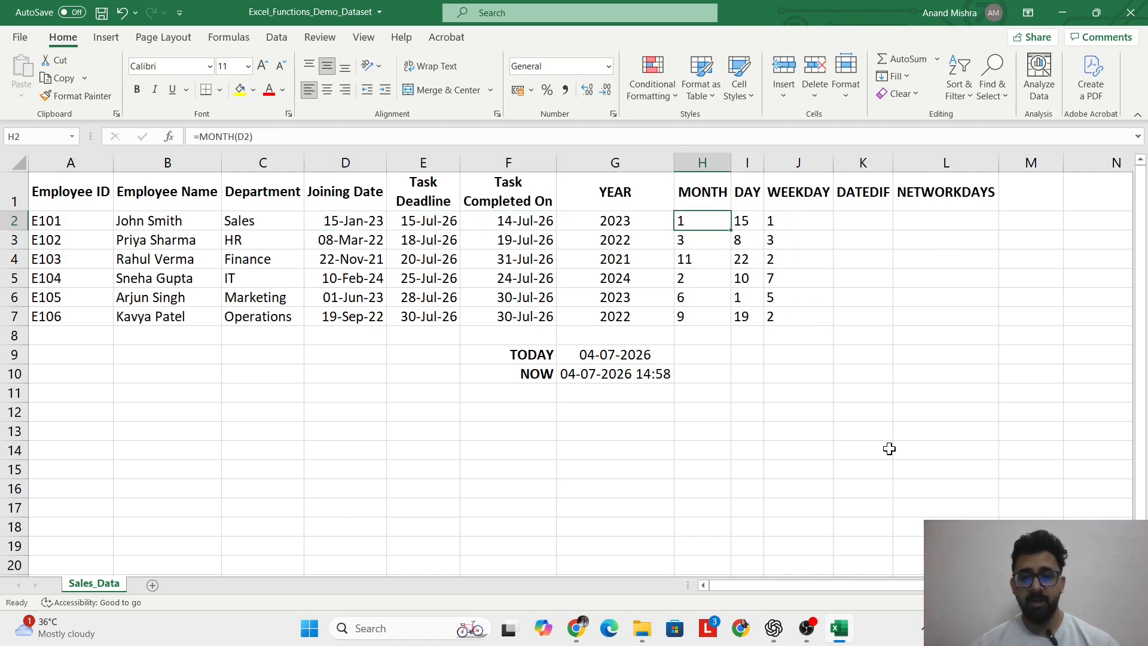
pyautogui.press('Down')
pyautogui.press('Right')
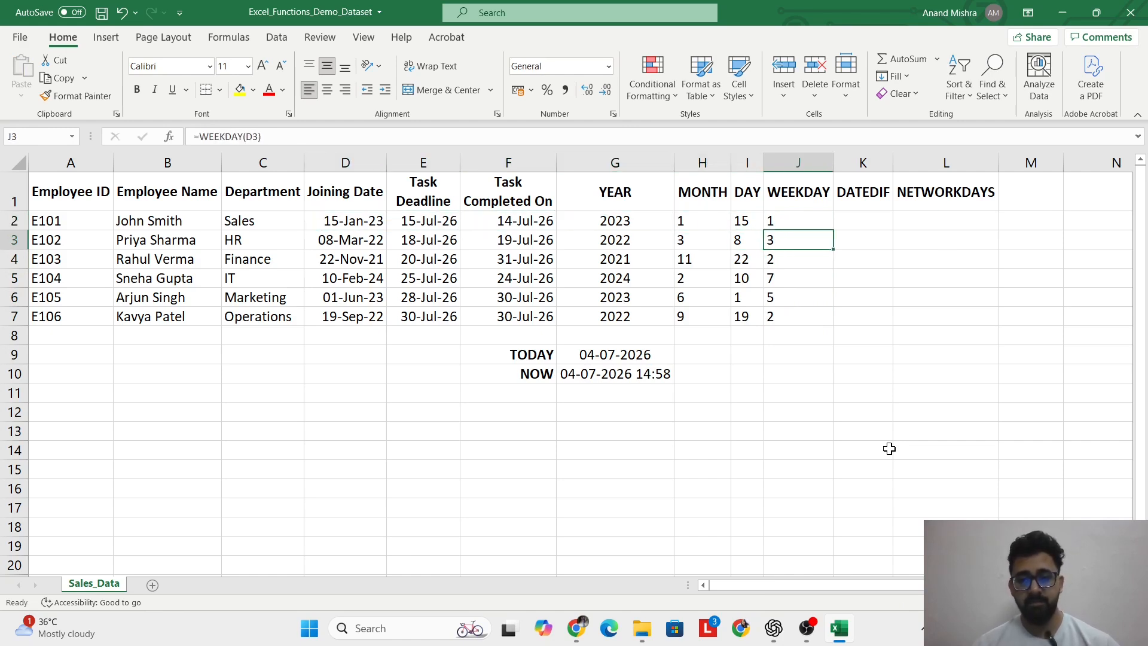
pyautogui.press('Down')
pyautogui.press('Left')
pyautogui.press('Left')
pyautogui.press('Left')
pyautogui.press('Left')
pyautogui.press('Left')
pyautogui.press('Left')
pyautogui.press('Right')
pyautogui.press('Right')
pyautogui.press('Right')
pyautogui.press('Right')
pyautogui.press('Right')
pyautogui.press('Right')
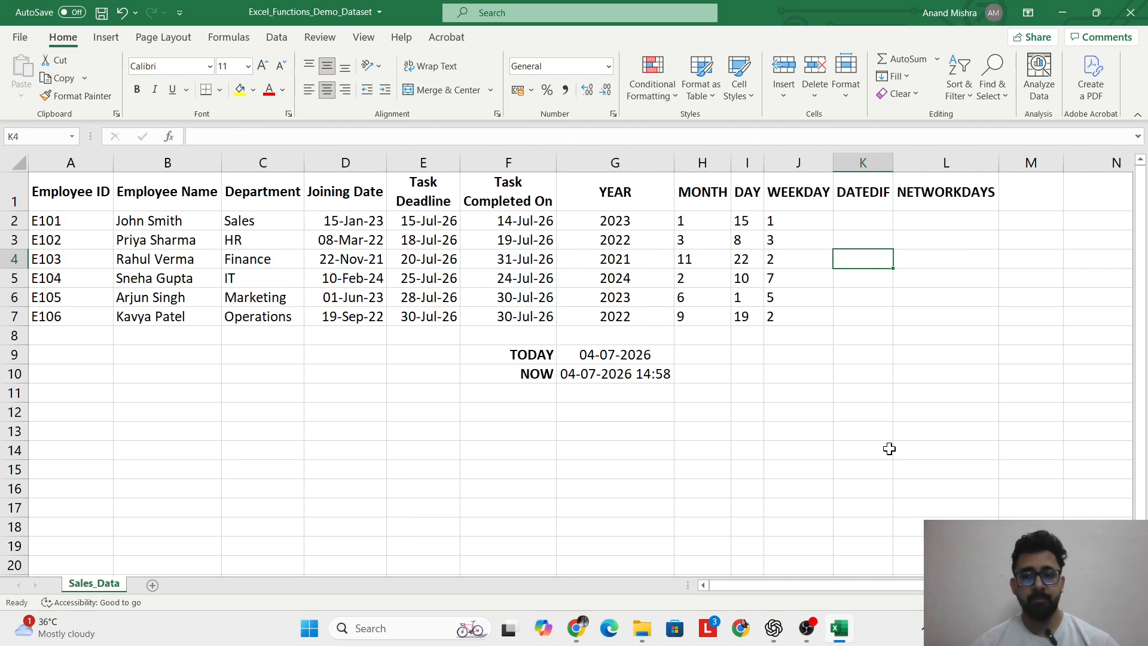
pyautogui.hscroll(1, 889, 449)
pyautogui.hotkey('ctrl', 'Left')
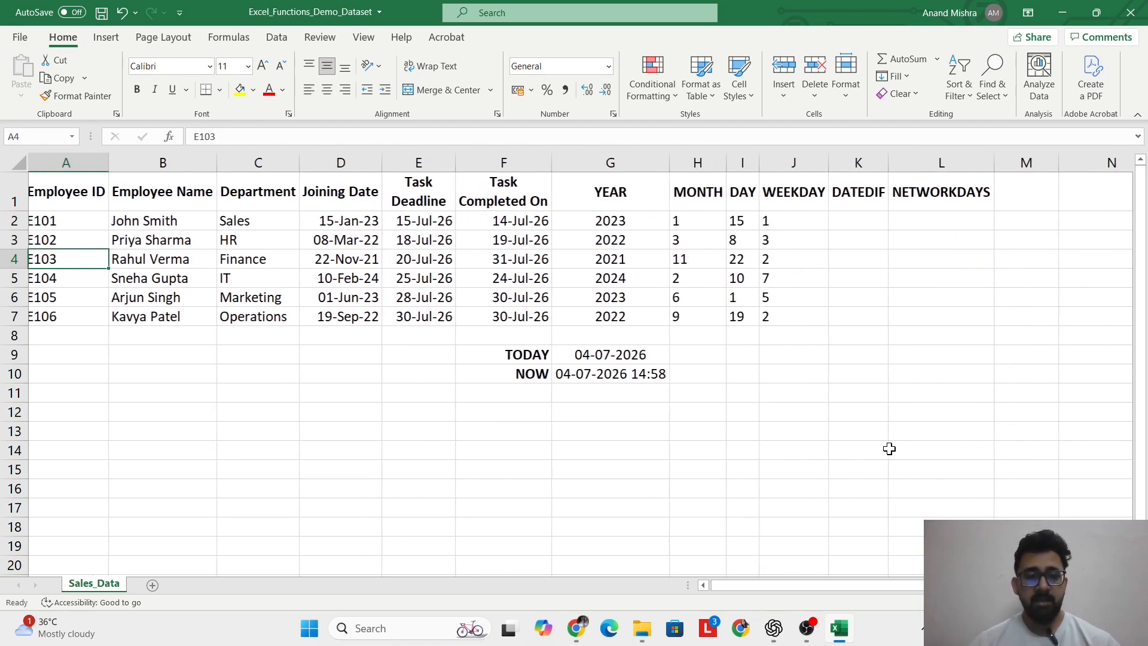
pyautogui.hotkey('ctrl', 'Right')
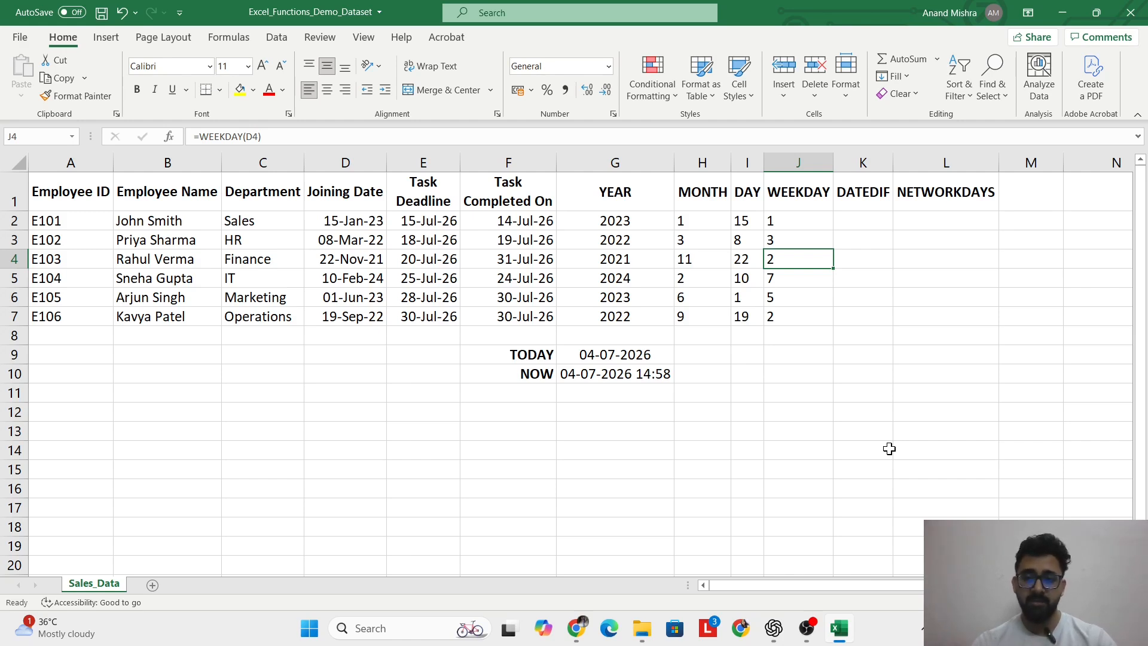
# Step: Begin a DATEDIF formula in cell K2 with the first employee's joining date, D2, as the start date
pyautogui.press('Right')
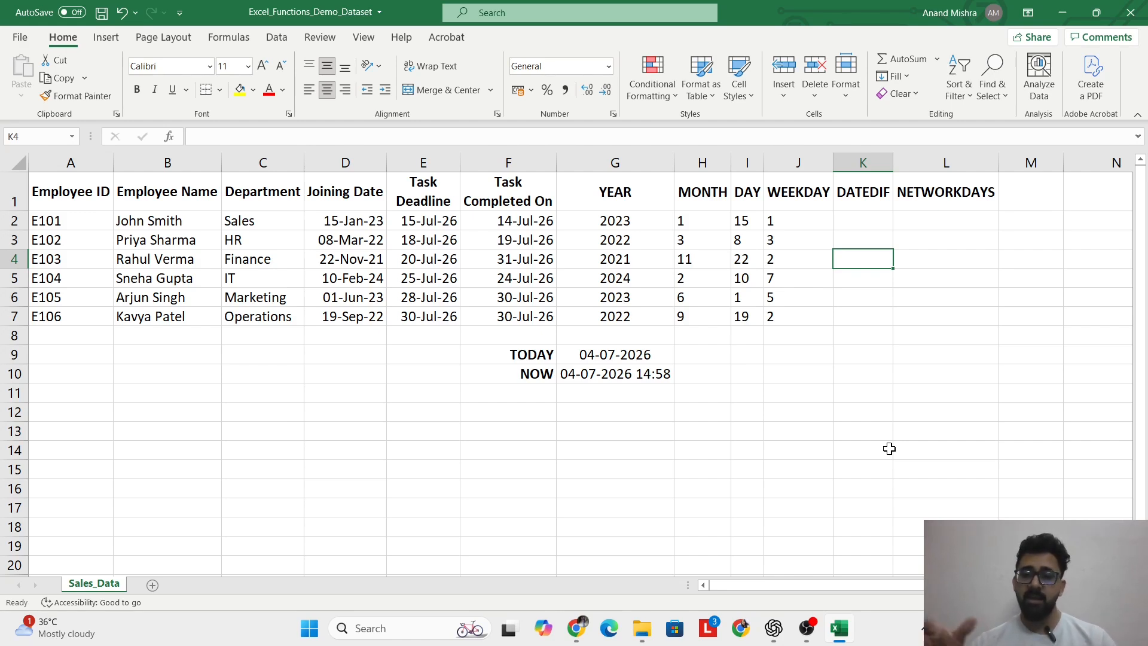
pyautogui.press('Up')
pyautogui.press('Up')
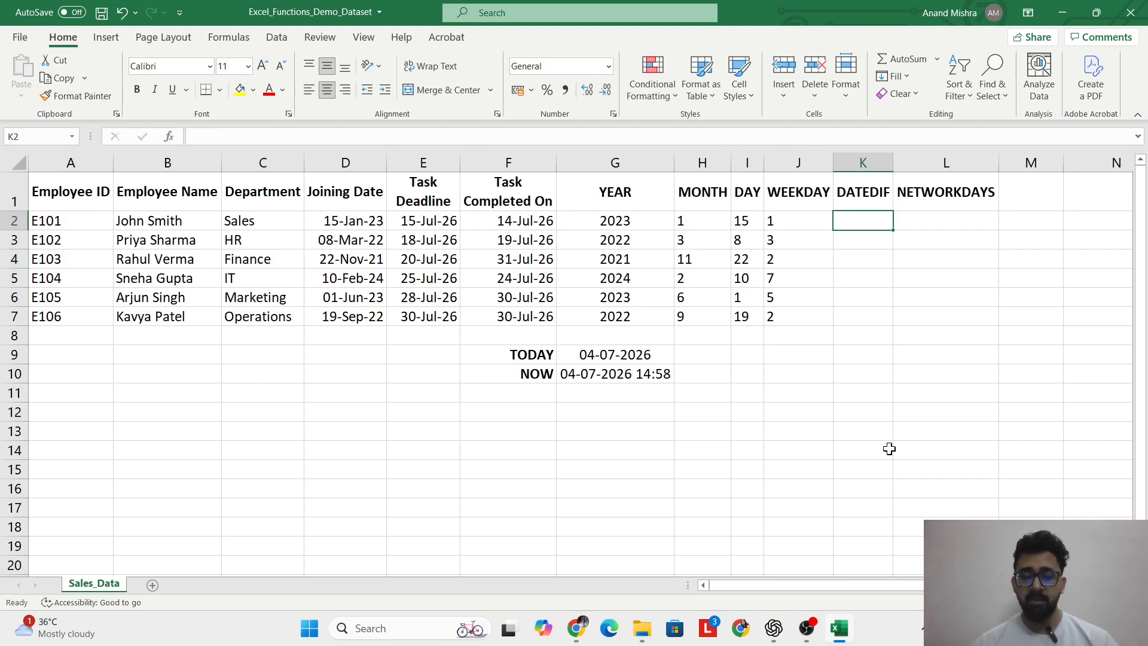
pyautogui.write('=D')
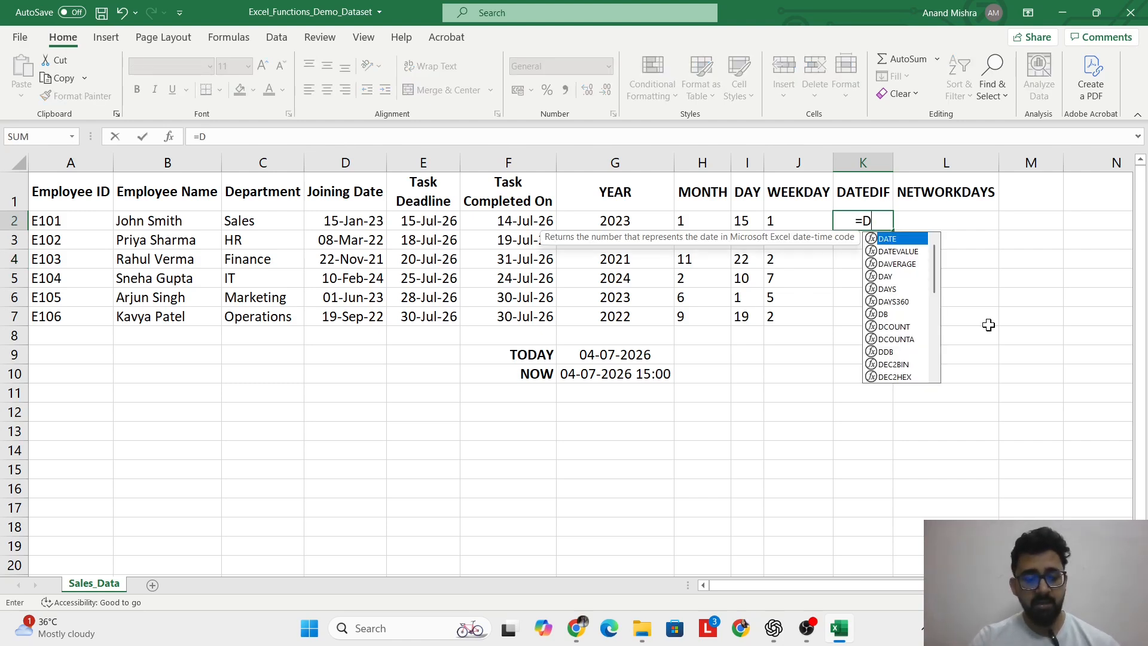
pyautogui.write('ATEDIF(')
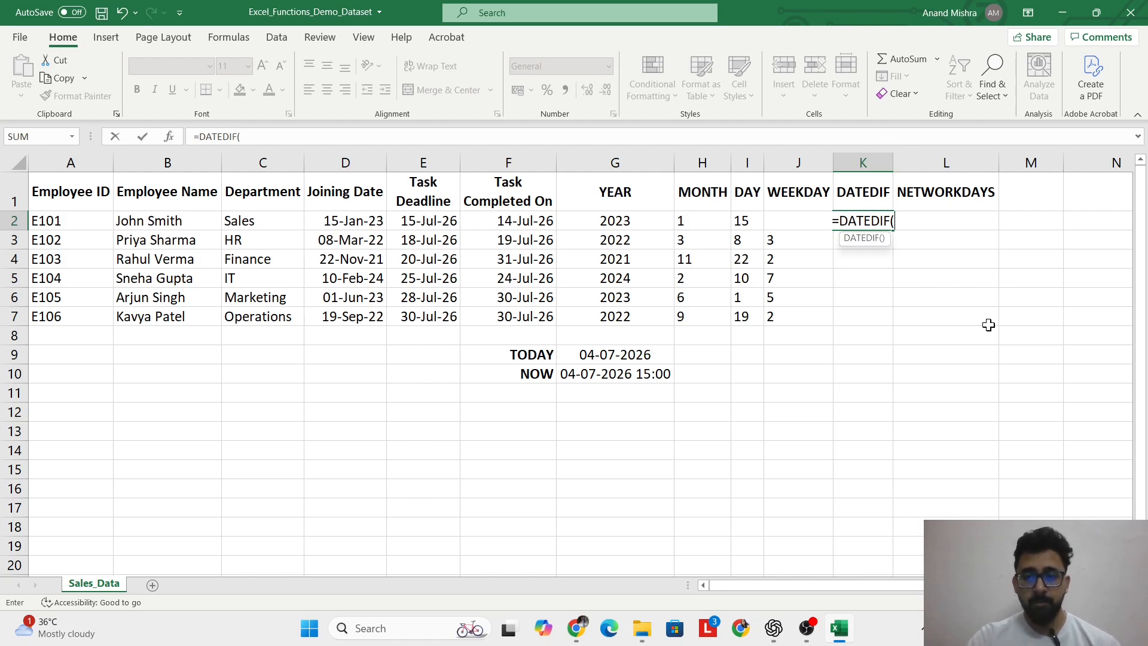
pyautogui.press('Left')
pyautogui.press('Left')
pyautogui.press('Left')
pyautogui.press('Left')
pyautogui.press('Left')
pyautogui.press('Left')
pyautogui.press('Left')
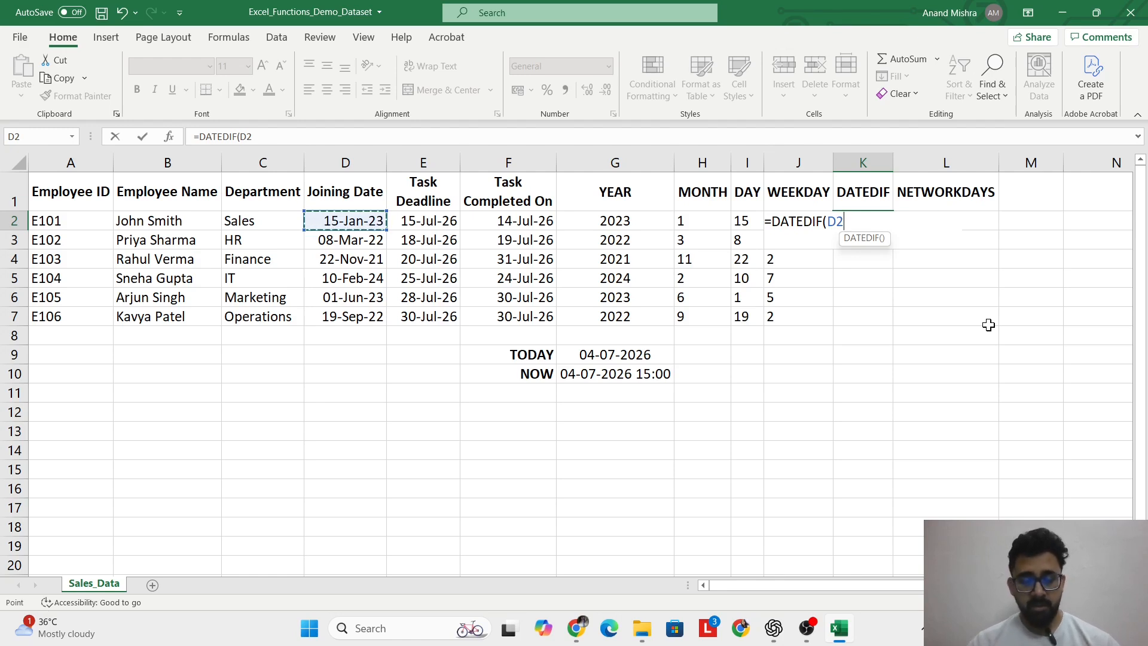
pyautogui.write(',')
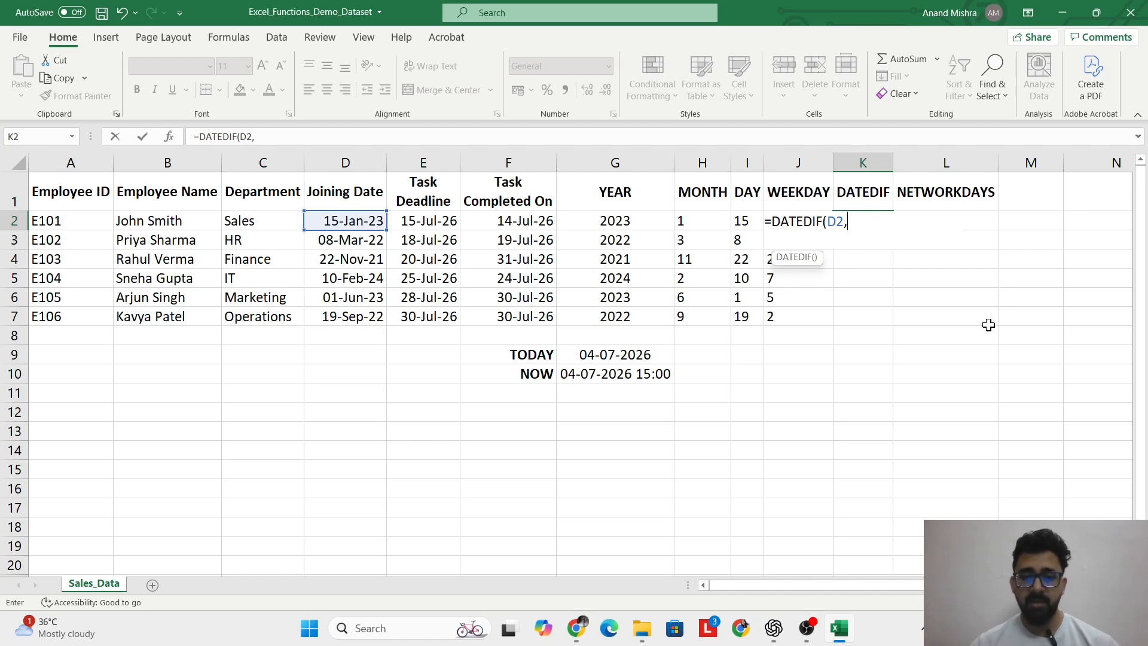
pyautogui.click(647, 356)
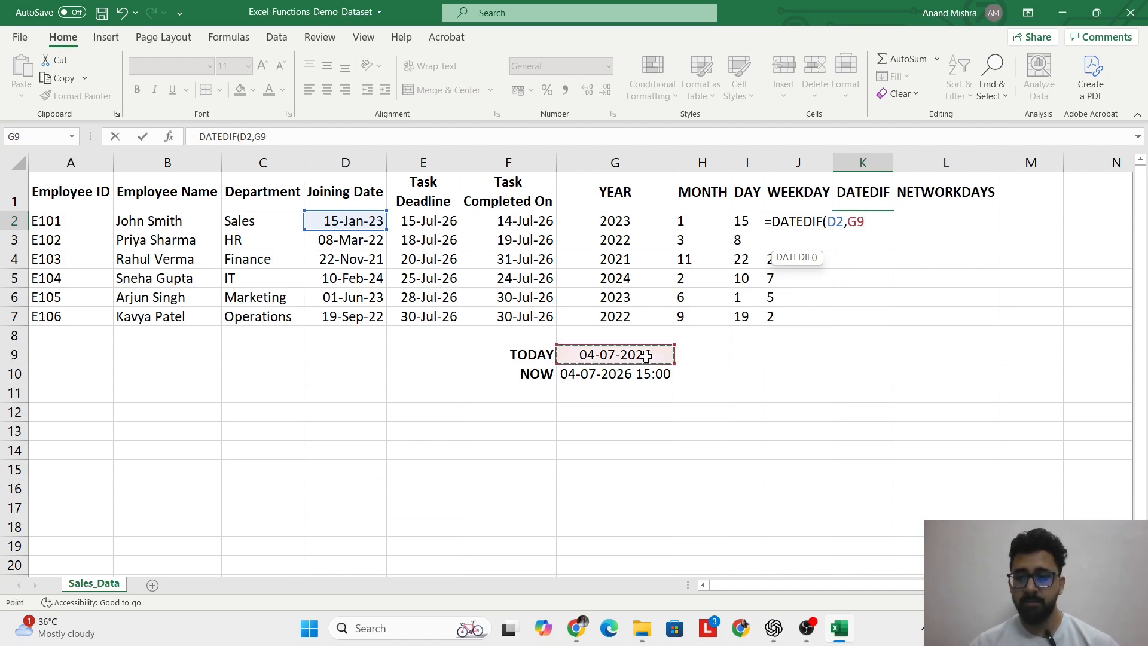
pyautogui.press('F4')
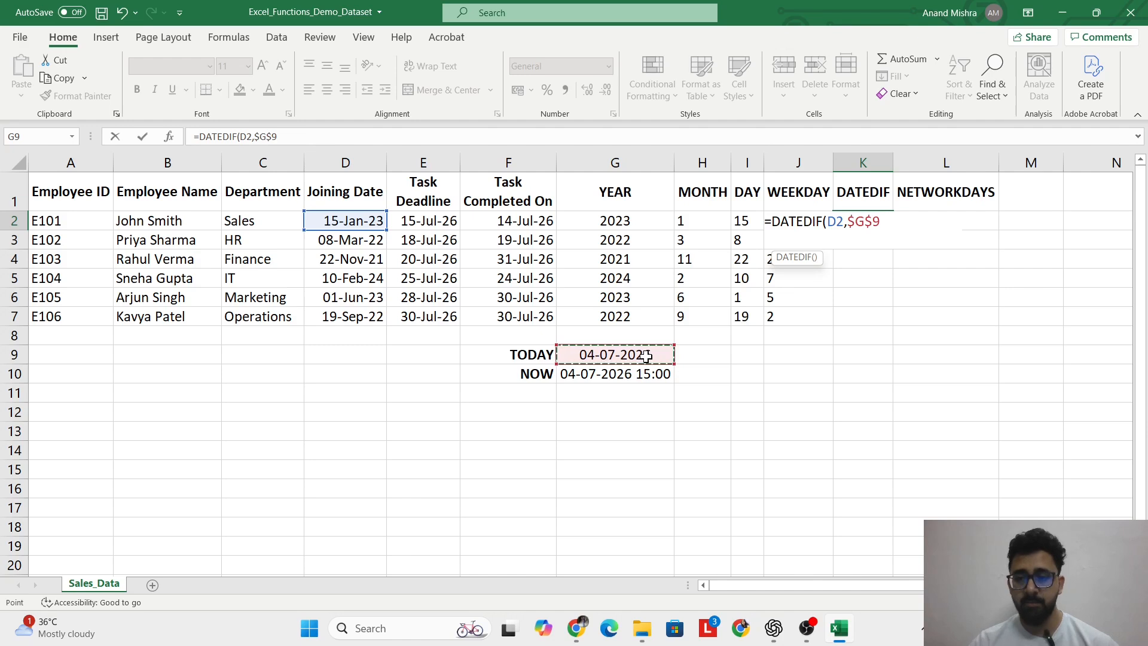
pyautogui.press('BackSpace')
pyautogui.press('BackSpace')
pyautogui.press('BackSpace')
pyautogui.press('BackSpace')
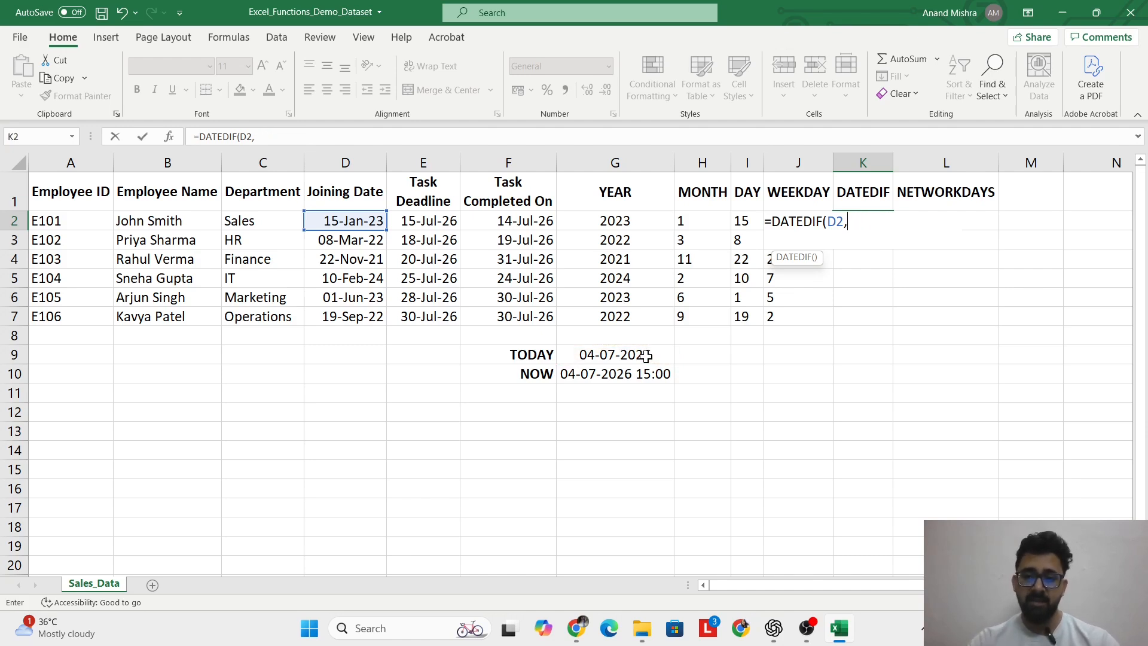
# Step: Add TODAY() as the end date of the DATEDIF formula in cell K2
pyautogui.write('TODAY')
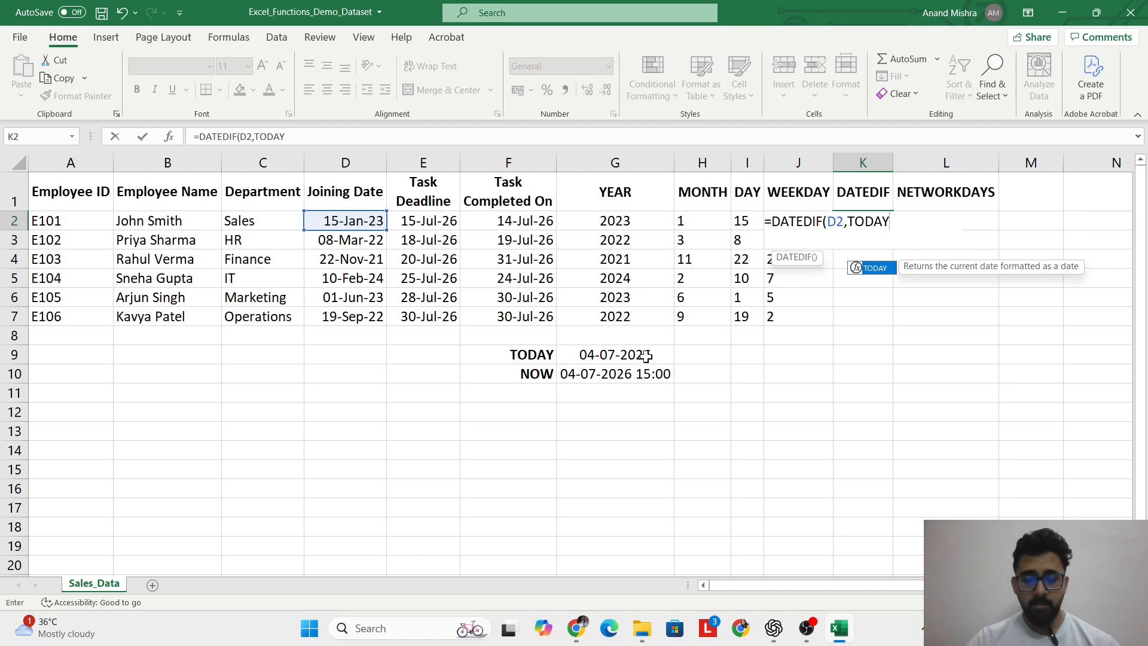
pyautogui.write('()')
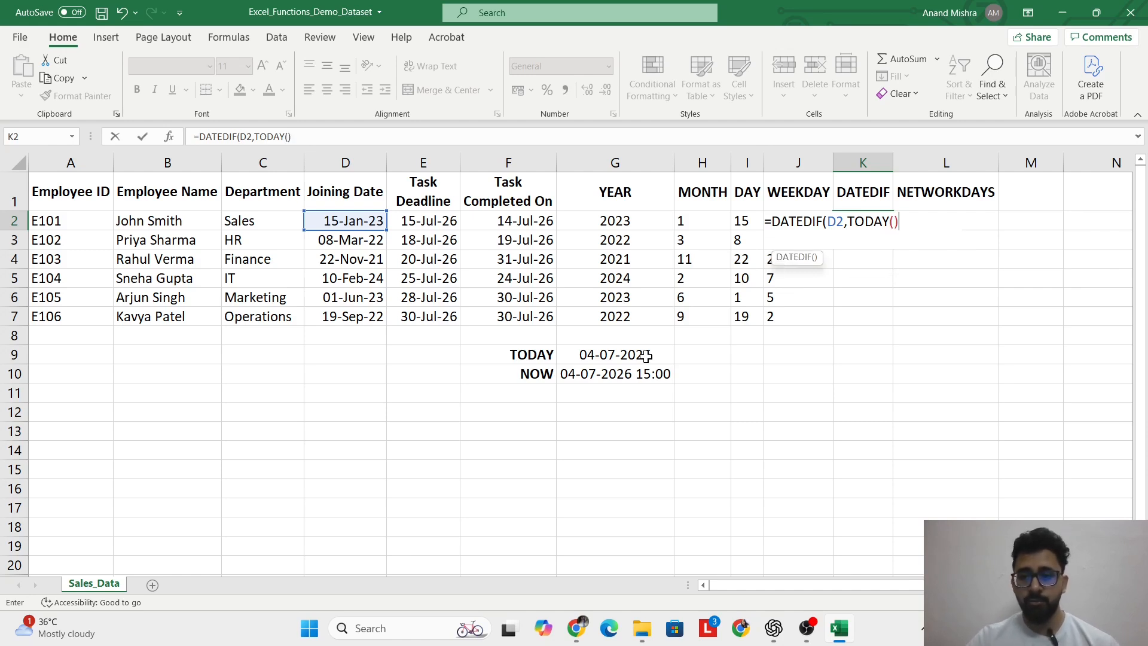
pyautogui.write(',')
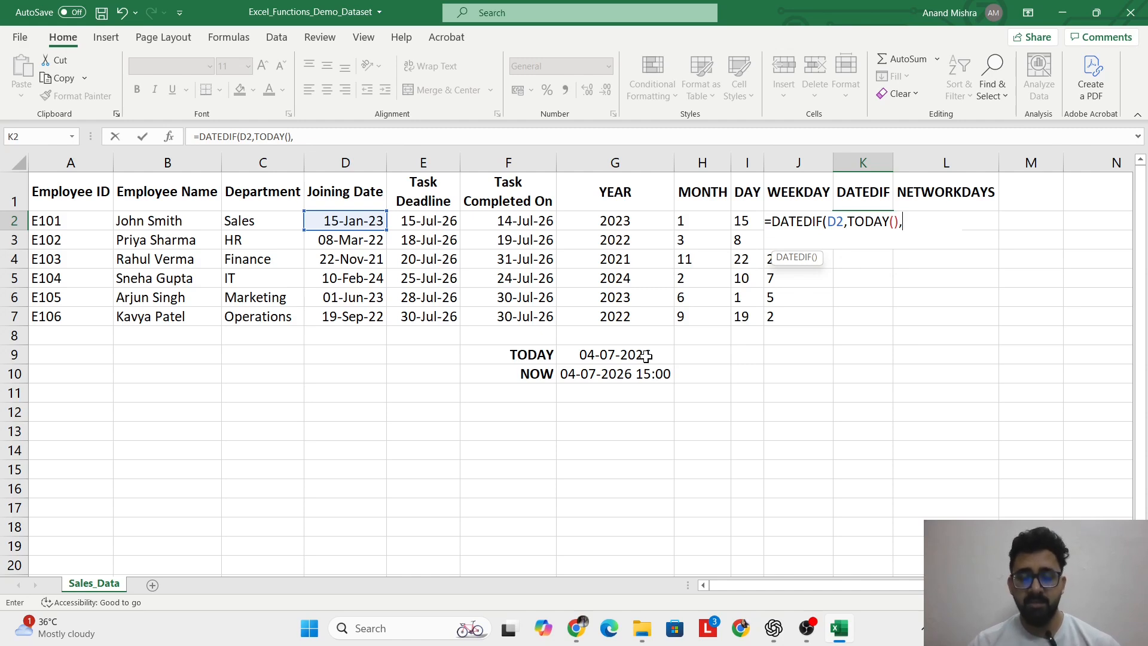
# Step: Complete the DATEDIF formula in K2 with the unit "m", giving =DATEDIF(D2,TODAY(),"m")
pyautogui.write('"')
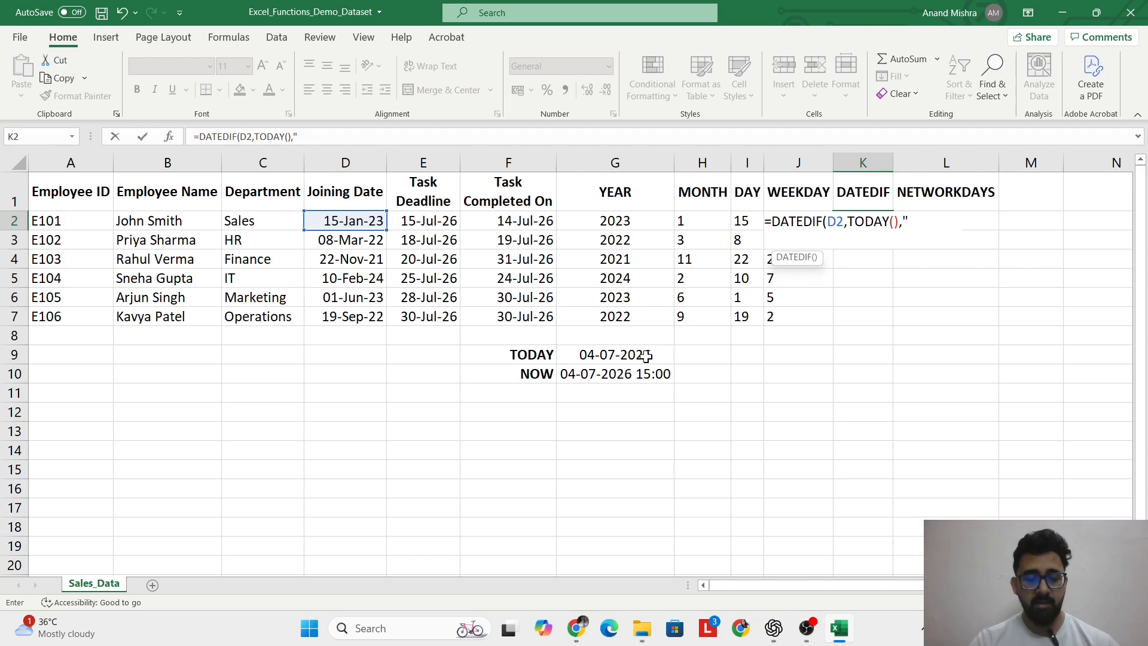
pyautogui.write('yy')
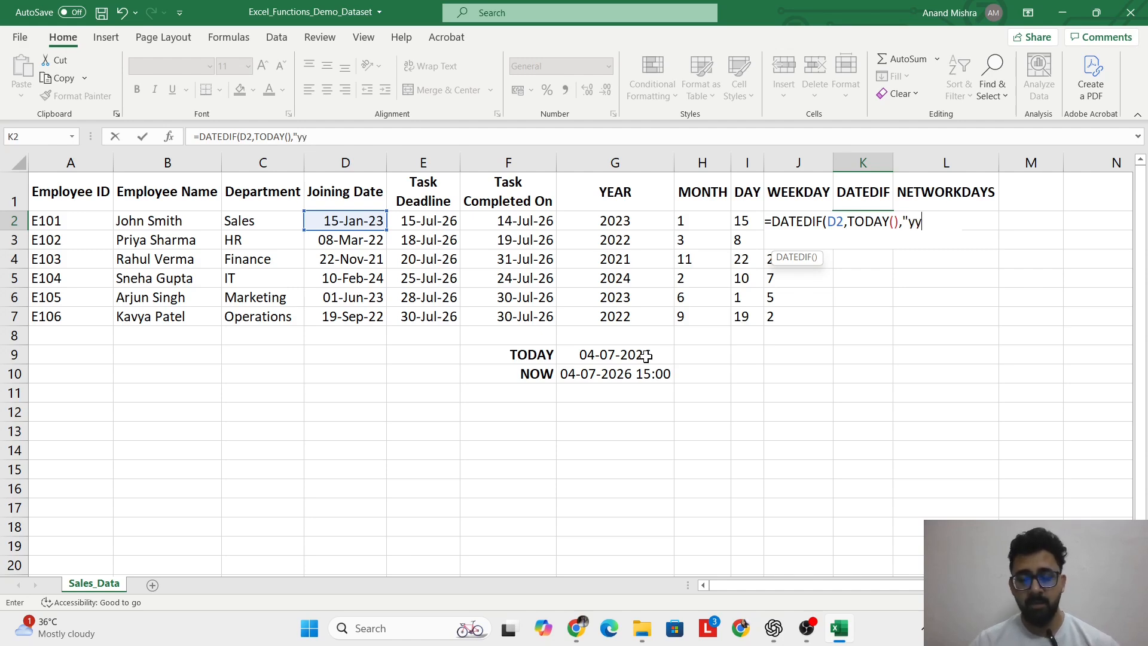
pyautogui.write('"')
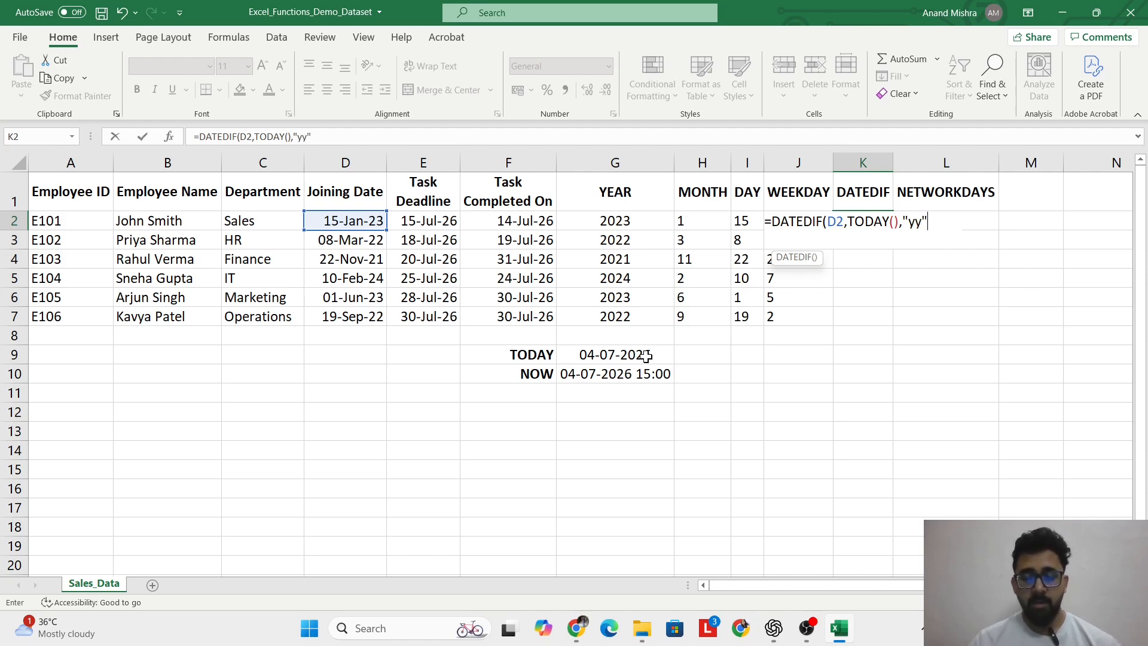
pyautogui.press('BackSpace')
pyautogui.press('BackSpace')
pyautogui.press('BackSpace')
pyautogui.write('mm')
pyautogui.press('BackSpace')
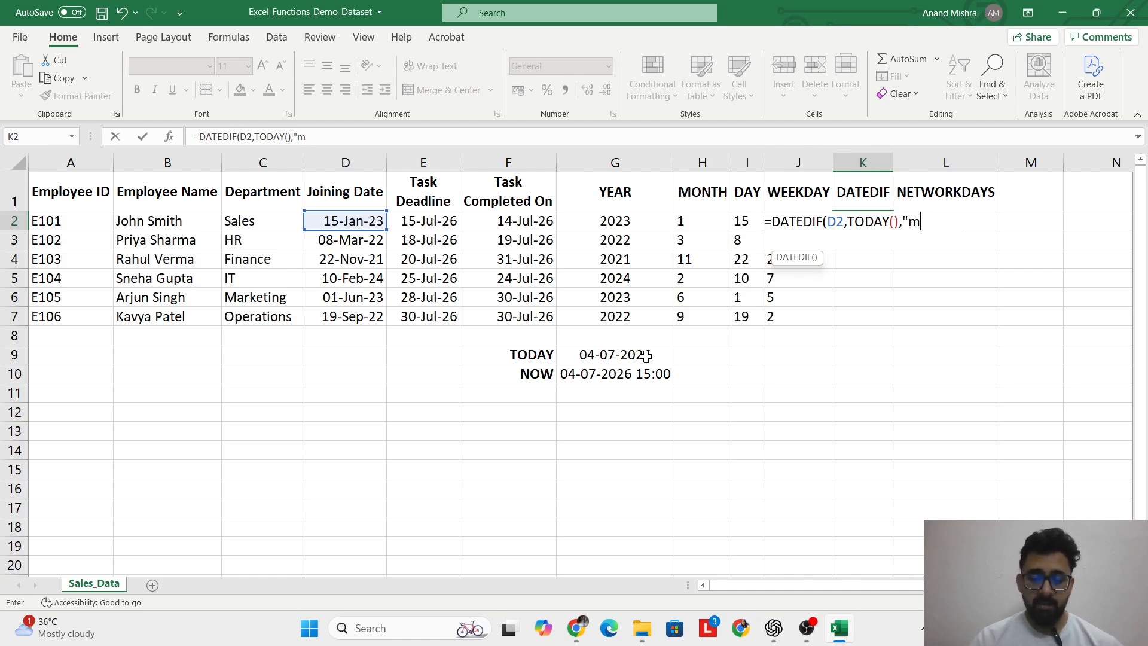
pyautogui.write('"')
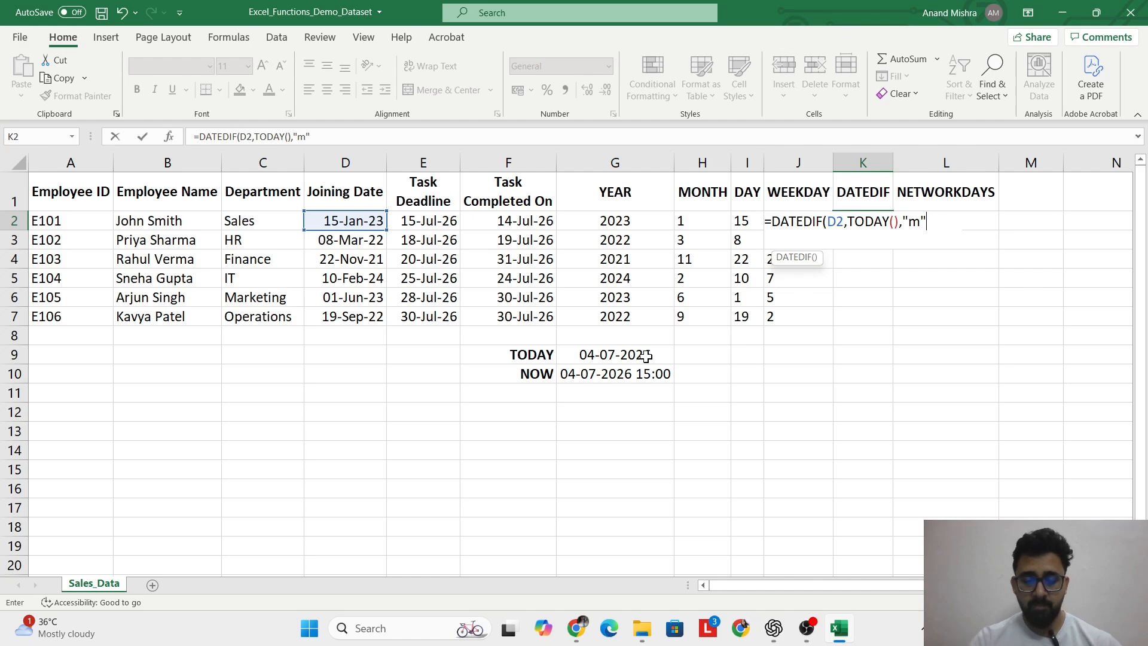
pyautogui.write(')')
pyautogui.press('Return')
# Step: Check the first employee's DATEDIF result in months against the joining date in row 2
pyautogui.press('Up')
pyautogui.press('Left')
pyautogui.press('Left')
pyautogui.press('Left')
pyautogui.press('Left')
pyautogui.press('Left')
pyautogui.press('Left')
pyautogui.press('Left')
pyautogui.press('Right')
pyautogui.press('Right')
pyautogui.press('Right')
pyautogui.press('Right')
pyautogui.press('Right')
pyautogui.press('Right')
pyautogui.press('Right')
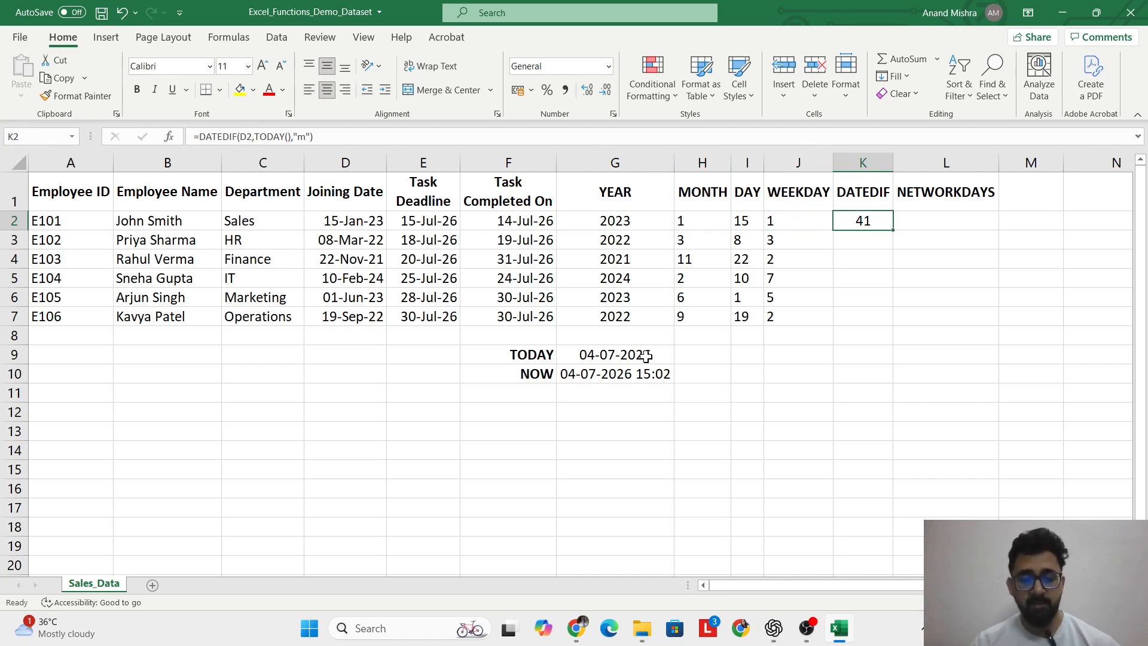
# Step: Copy the month-based DATEDIF formula from K2 down through K7 for the remaining employees
pyautogui.hotkey('ctrl', 'c')
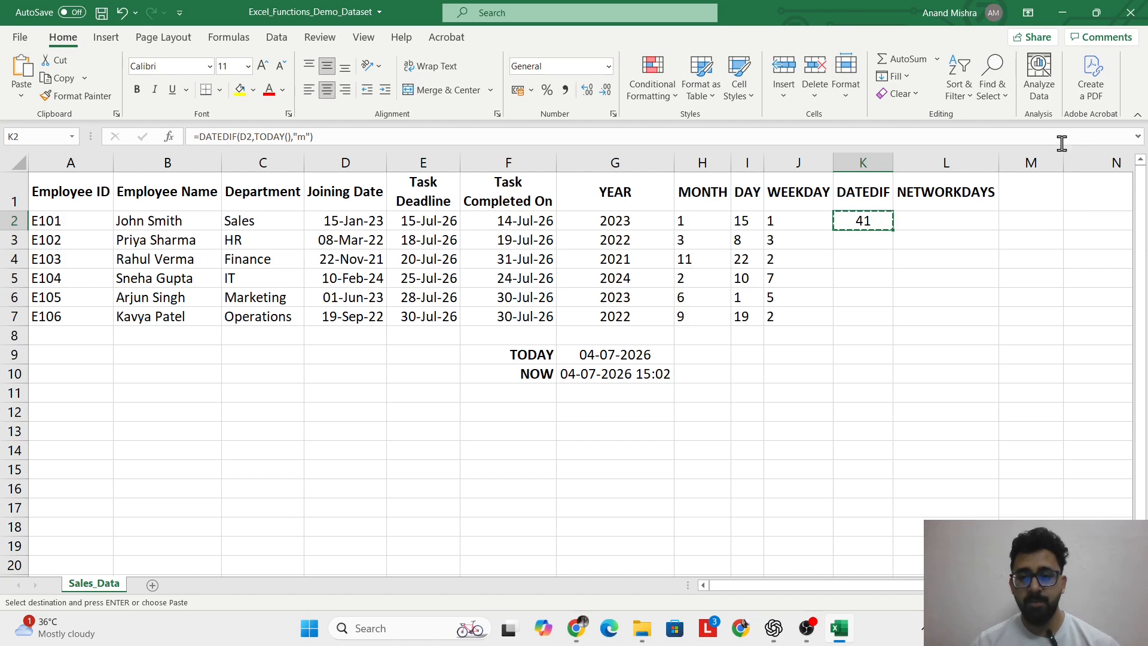
pyautogui.rightClick(852, 227)
pyautogui.press('Escape')
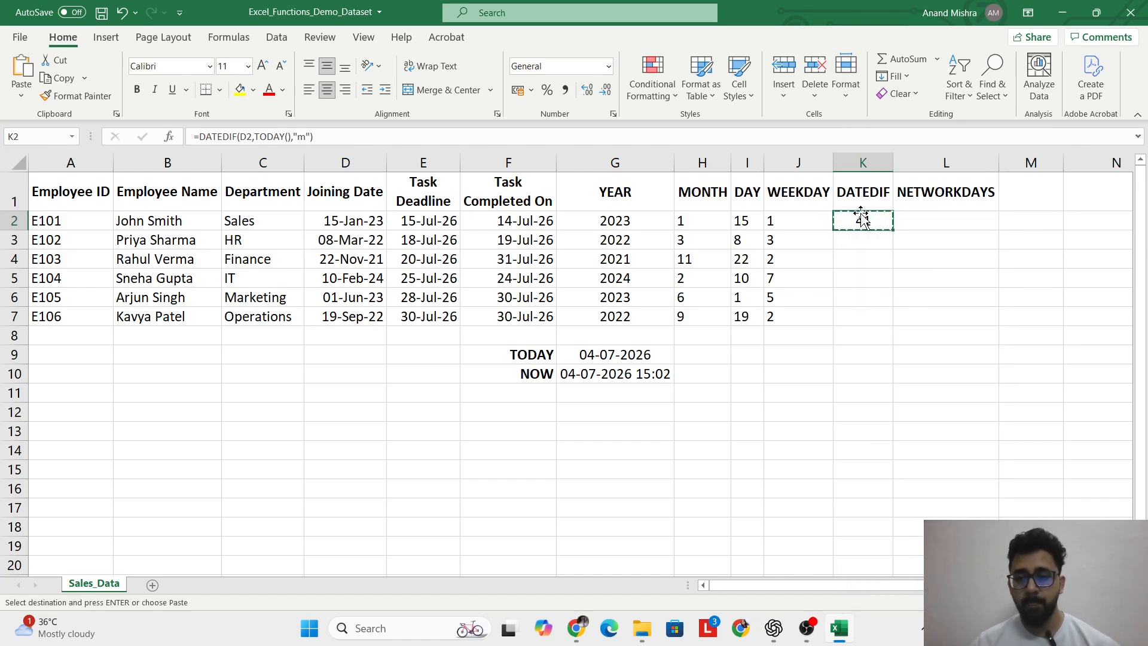
pyautogui.moveTo(863, 221); pyautogui.dragTo(873, 318)
pyautogui.rightClick(867, 257)
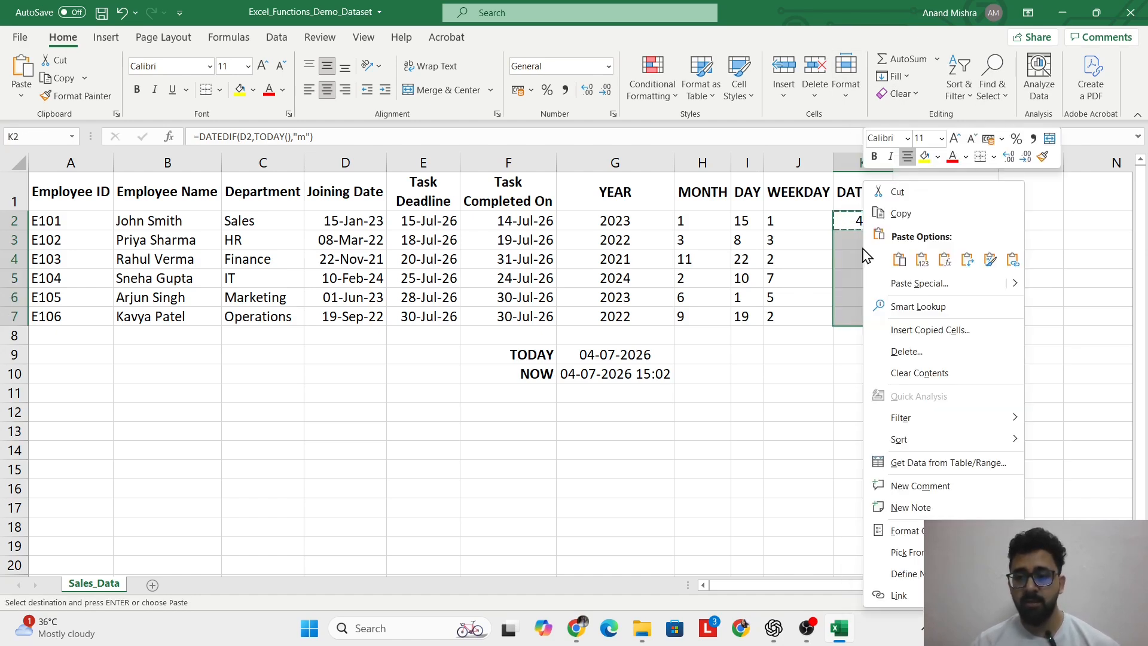
pyautogui.click(899, 259)
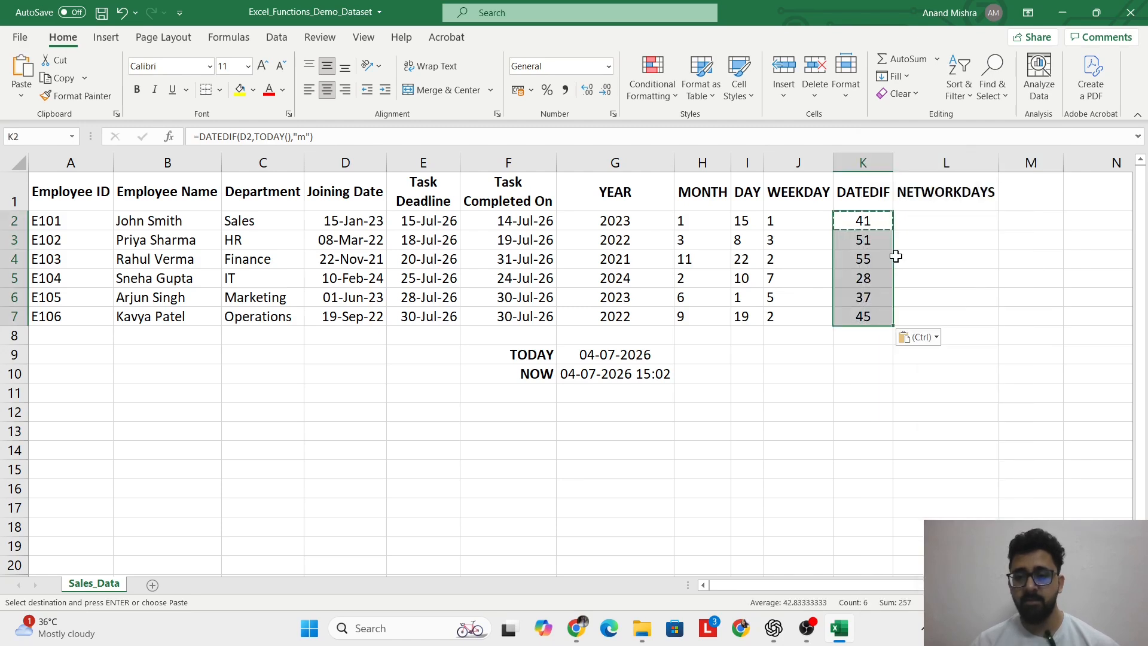
# Step: Change the unit of the DATEDIF formula in K2 to "Y" to calculate completed years
pyautogui.press('Down')
pyautogui.press('Up')
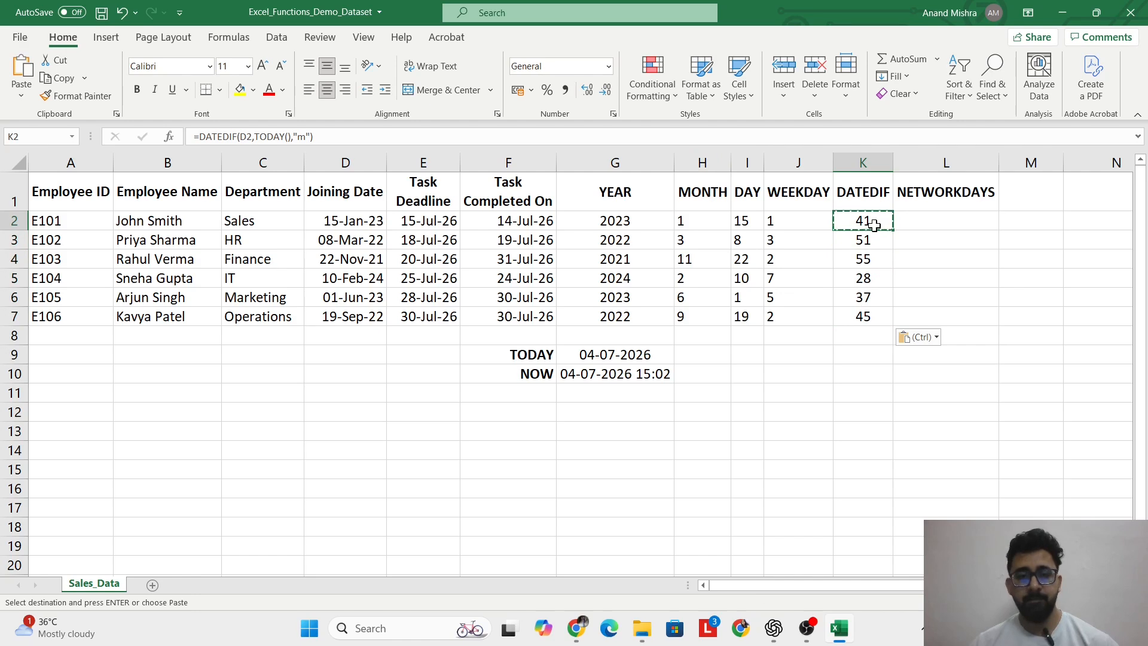
pyautogui.click(308, 137)
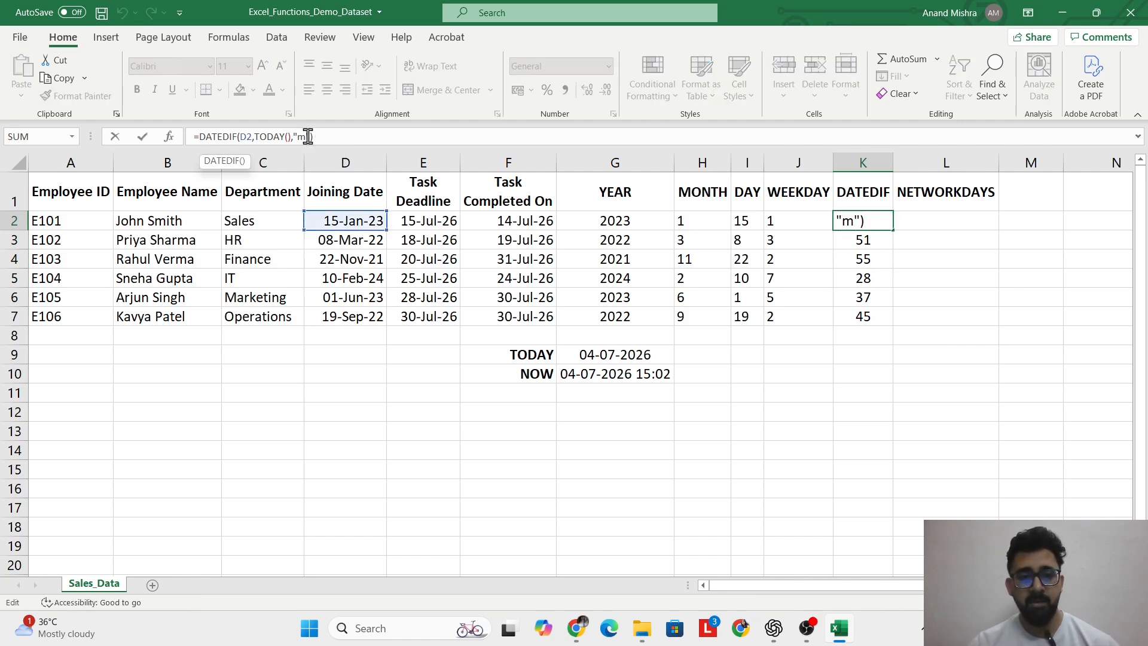
pyautogui.press('BackSpace')
pyautogui.write('Y')
pyautogui.press('Return')
pyautogui.press('Up')
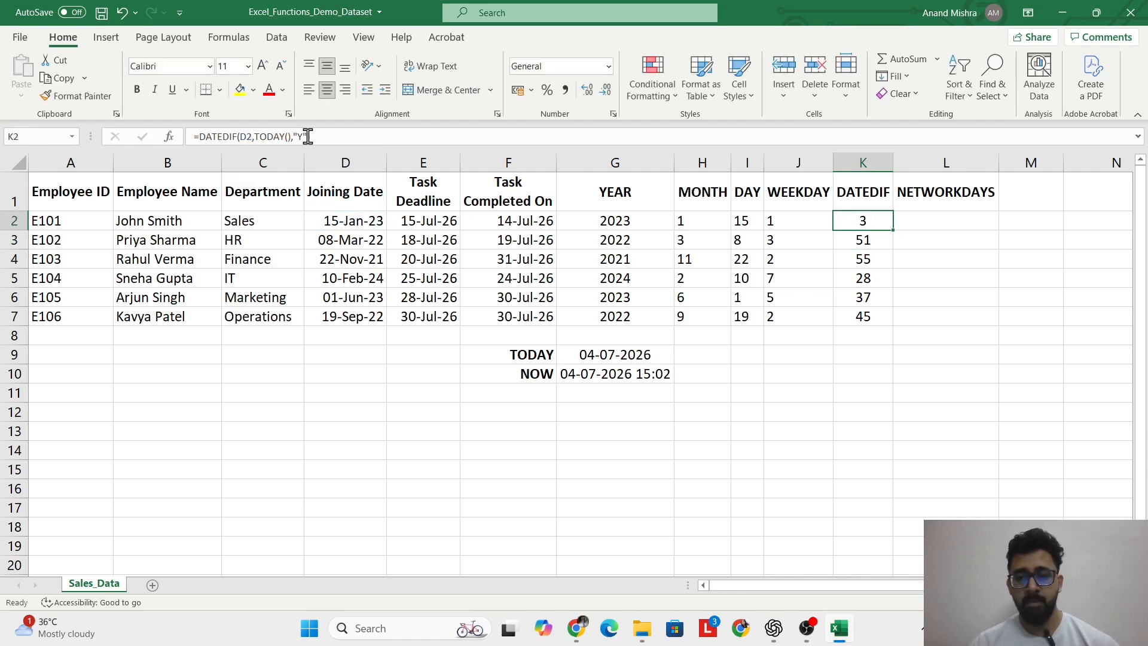
# Step: Copy the year-based DATEDIF formula from K2 down through K7, replacing the month-based formulas
pyautogui.hotkey('ctrl', 'c')
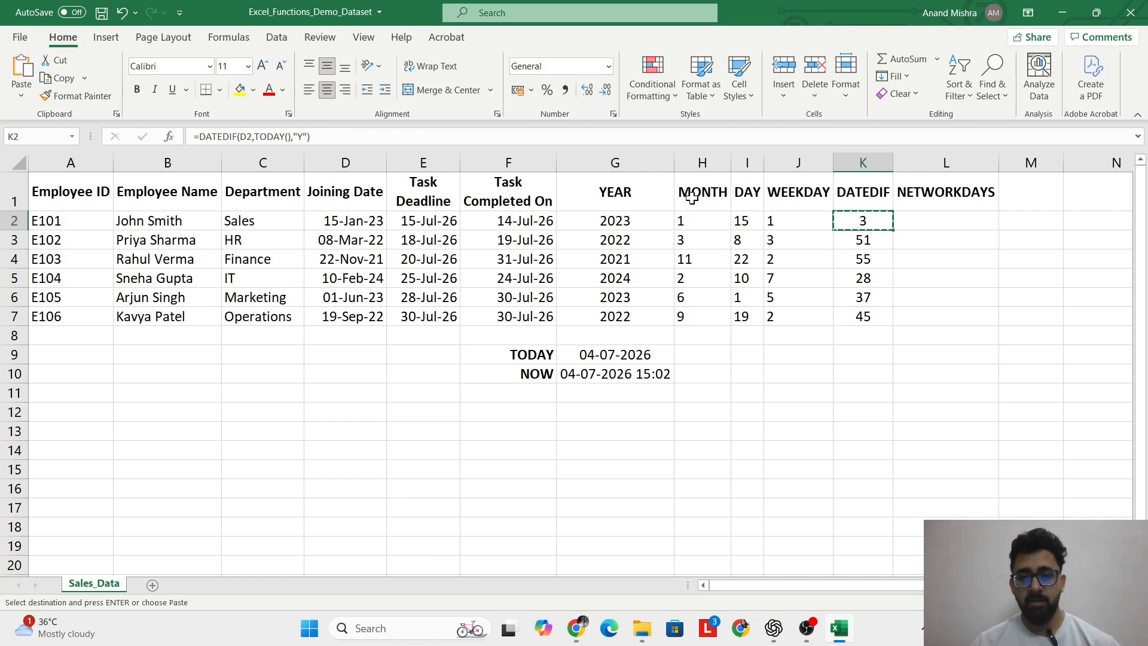
pyautogui.rightClick(857, 228)
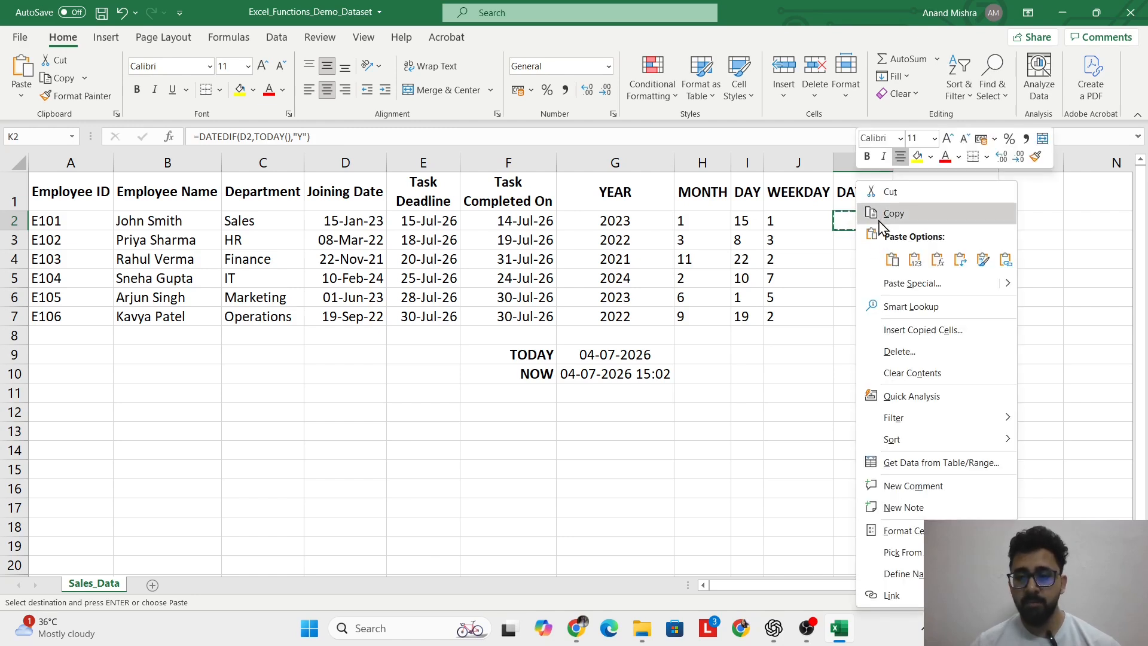
pyautogui.click(862, 221)
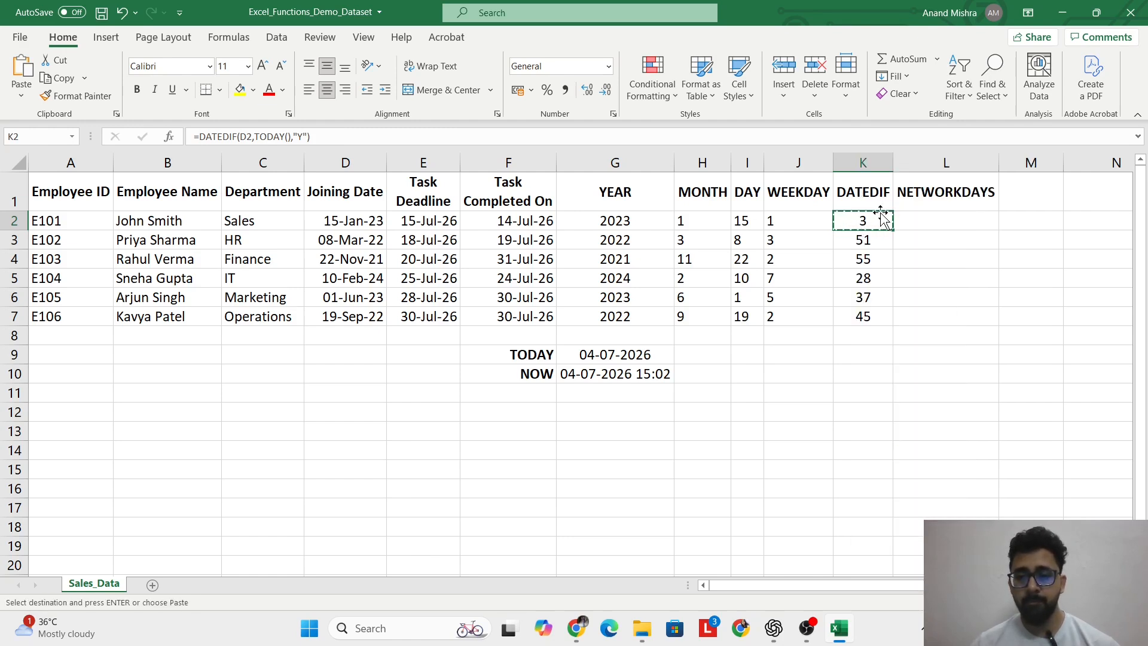
pyautogui.moveTo(867, 240); pyautogui.dragTo(870, 316)
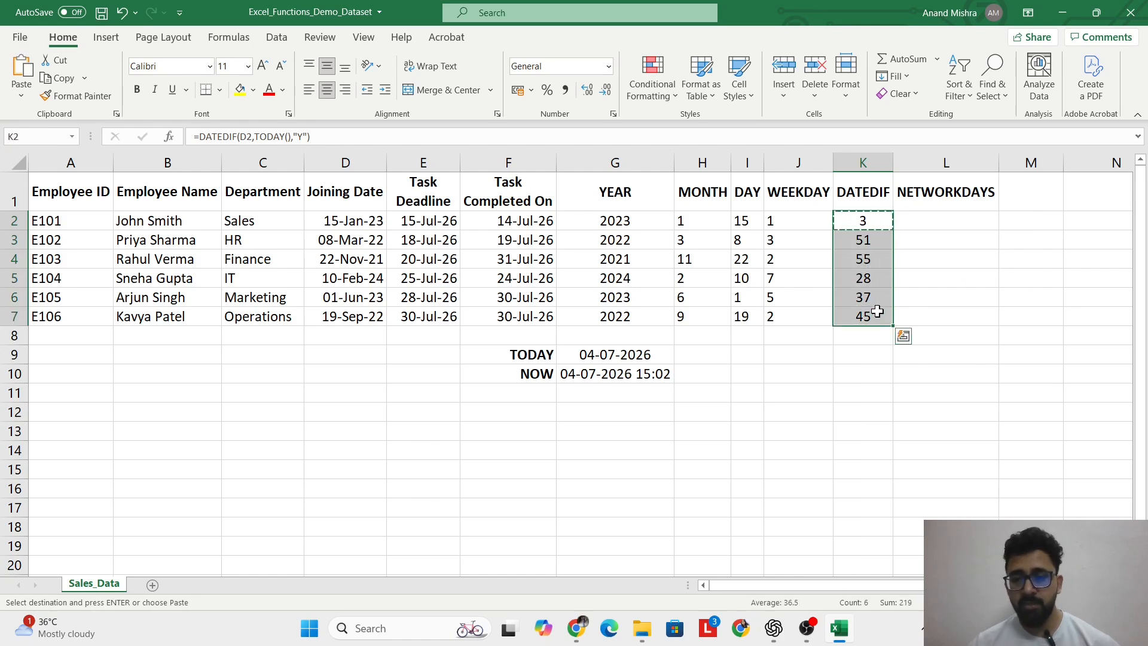
pyautogui.rightClick(877, 317)
pyautogui.click(912, 258)
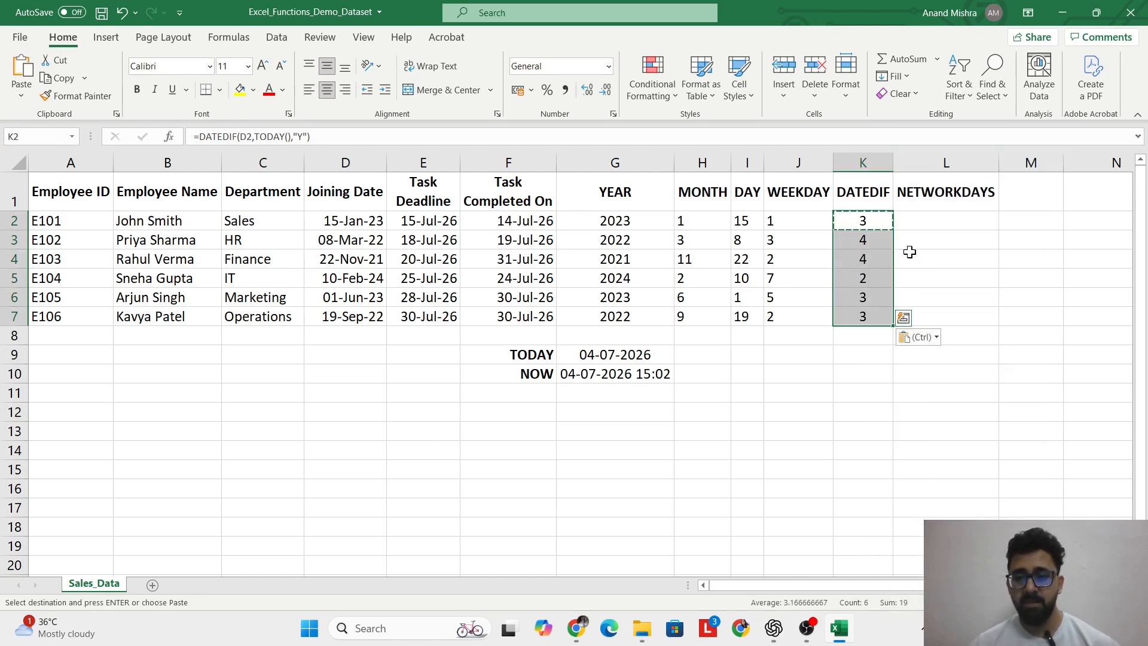
# Step: Compare the first employee's years of service in K2 with the joining date in D2
pyautogui.press('Up')
pyautogui.press('Left')
pyautogui.press('Left')
pyautogui.press('Left')
pyautogui.press('Left')
pyautogui.press('Left')
pyautogui.press('Left')
pyautogui.press('Left')
pyautogui.press('Right')
pyautogui.press('Right')
pyautogui.press('Right')
pyautogui.press('Right')
pyautogui.press('Right')
pyautogui.press('Right')
pyautogui.press('Right')
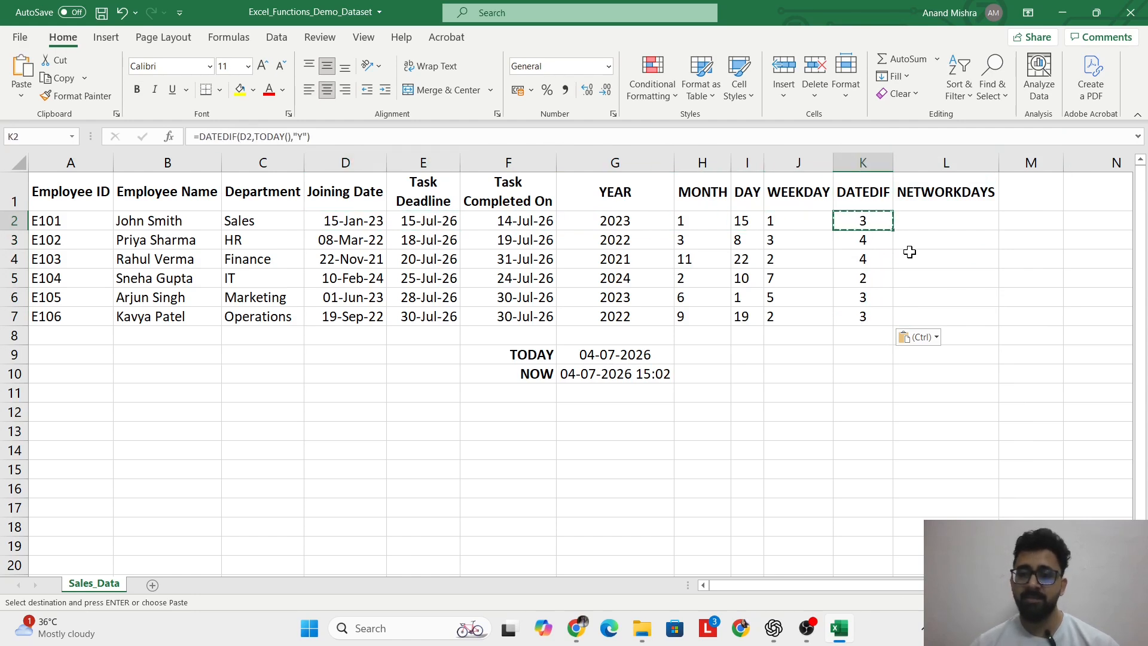
# Step: Compare the DATEDIF years of the second and third employees with their joining dates in rows 3 and 4
pyautogui.press('Down')
pyautogui.press('Left')
pyautogui.press('Left')
pyautogui.press('Left')
pyautogui.press('Left')
pyautogui.press('Left')
pyautogui.press('Left')
pyautogui.press('Left')
pyautogui.press('Right')
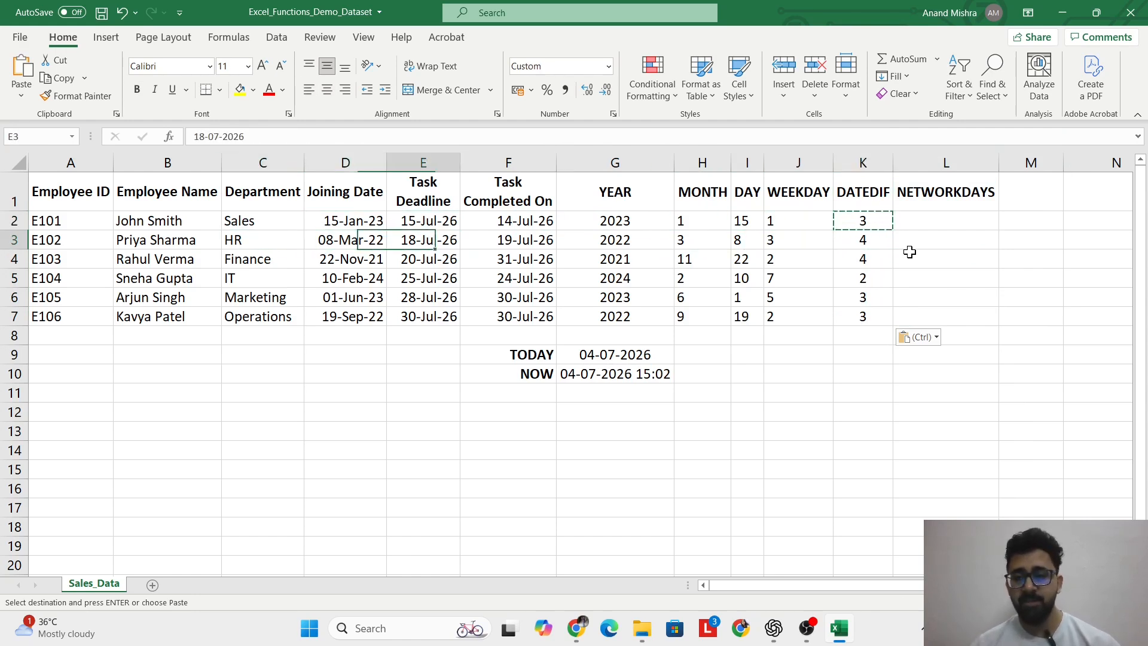
pyautogui.press('Right')
pyautogui.press('Right')
pyautogui.press('Right')
pyautogui.press('Right')
pyautogui.press('Right')
pyautogui.press('Down')
pyautogui.press('Left')
pyautogui.press('Left')
pyautogui.press('Left')
pyautogui.press('Left')
pyautogui.press('Left')
pyautogui.press('Left')
pyautogui.press('Right')
pyautogui.press('Right')
pyautogui.press('Right')
pyautogui.press('Right')
pyautogui.press('Right')
pyautogui.press('Right')
pyautogui.press('Right')
pyautogui.press('Right')
pyautogui.press('Left')
# Step: Compare the fourth employee's DATEDIF years in K5 with the joining date in D5
pyautogui.press('Down')
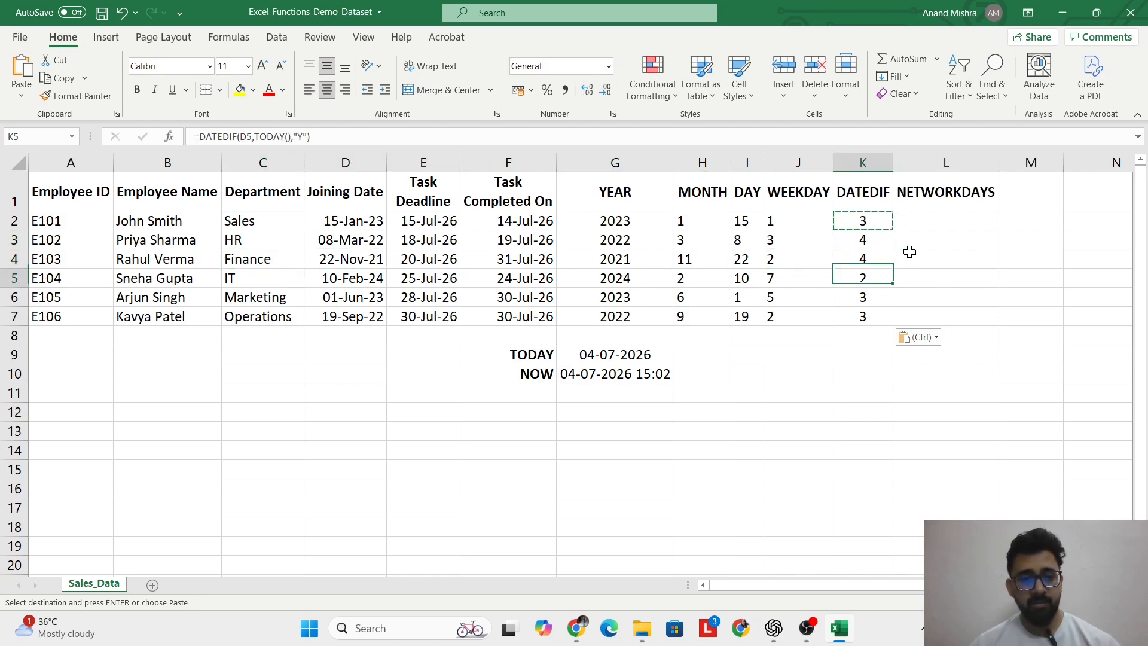
pyautogui.press('Left')
pyautogui.press('Left')
pyautogui.press('Left')
pyautogui.press('Left')
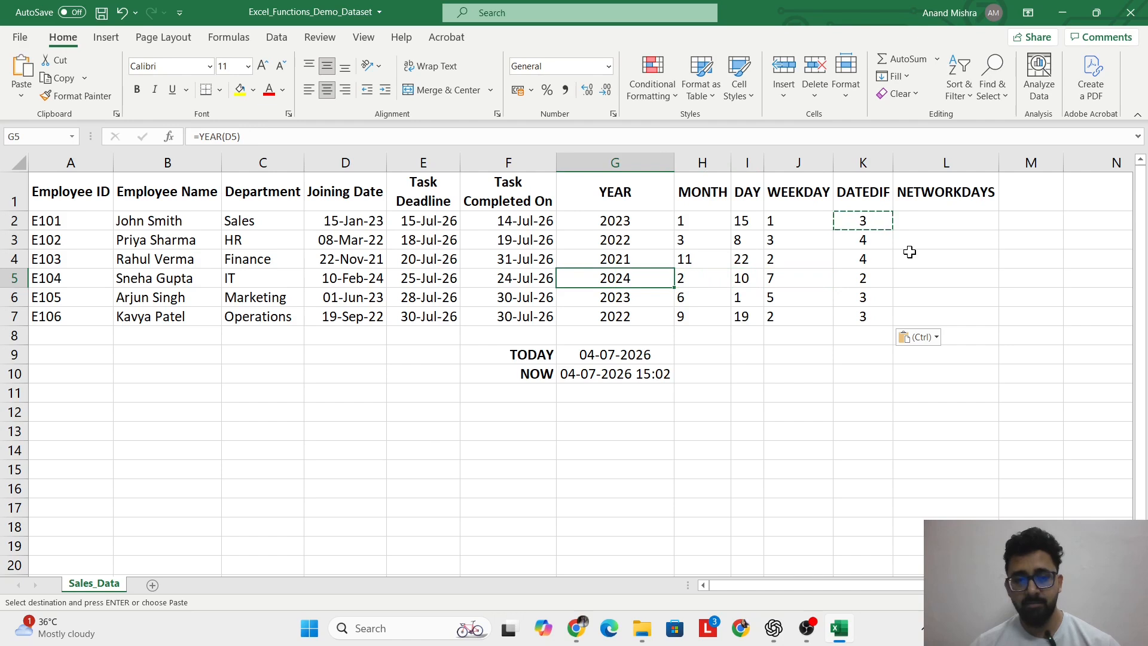
pyautogui.press('Left')
pyautogui.press('Left')
pyautogui.press('Right')
pyautogui.press('Right')
pyautogui.press('Right')
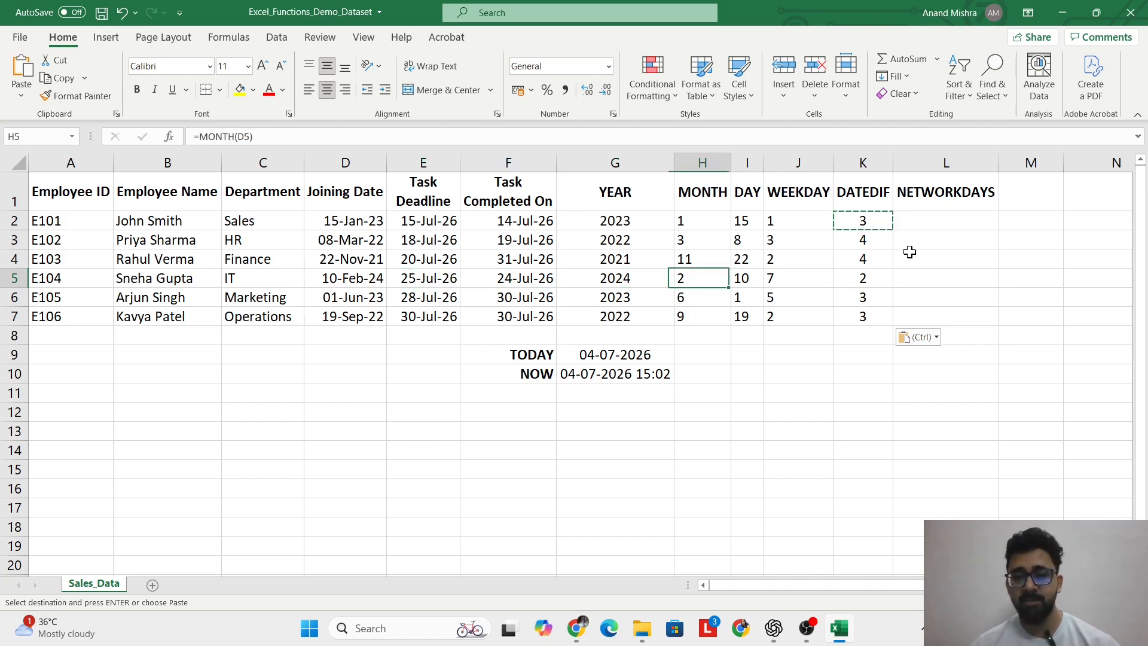
pyautogui.press('Right')
pyautogui.press('Right')
pyautogui.press('Right')
pyautogui.press('Left')
pyautogui.press('Left')
pyautogui.press('Left')
pyautogui.press('Left')
pyautogui.press('Left')
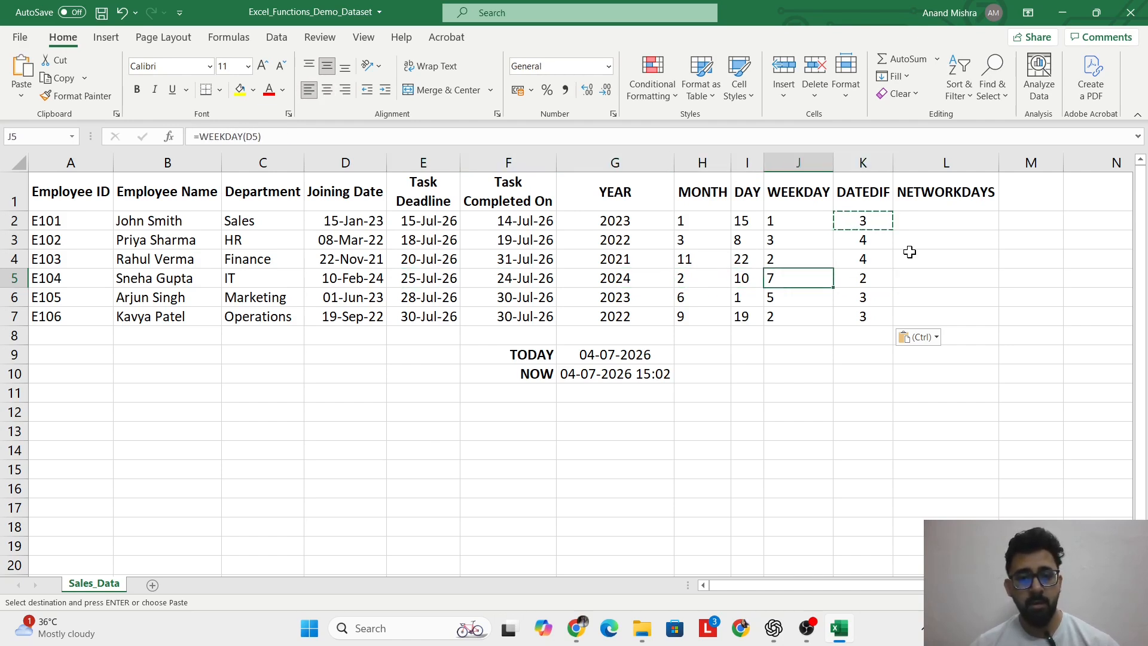
pyautogui.press('Left')
pyautogui.press('Left')
pyautogui.press('Right')
pyautogui.press('Right')
pyautogui.press('Right')
pyautogui.press('Right')
pyautogui.press('Right')
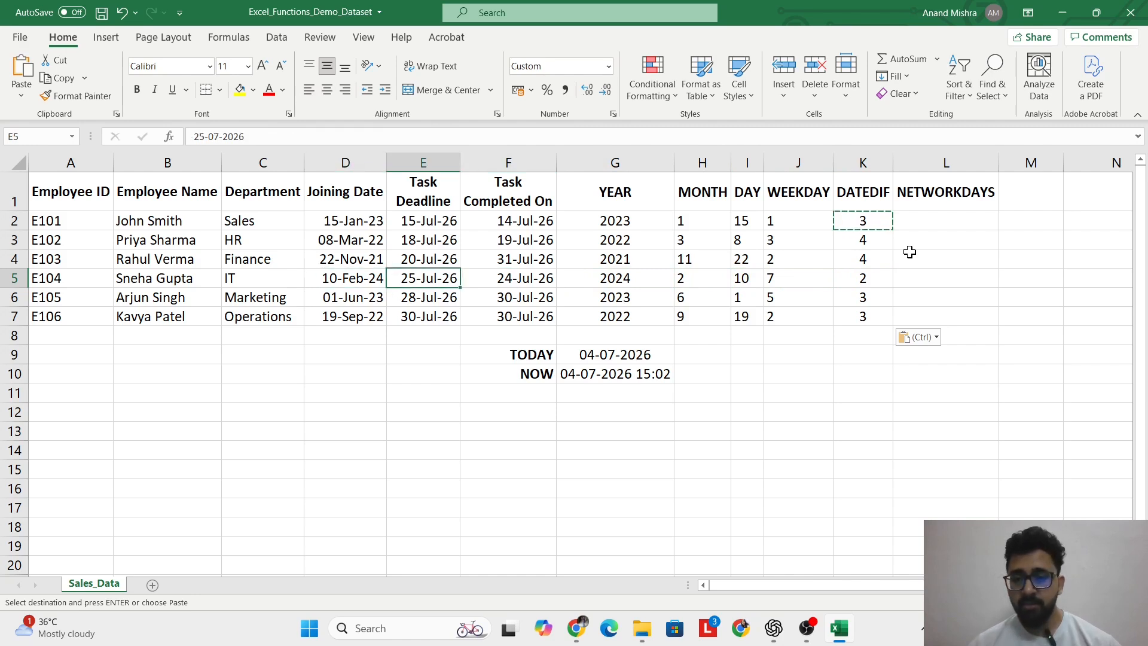
pyautogui.press('Right')
pyautogui.press('Right')
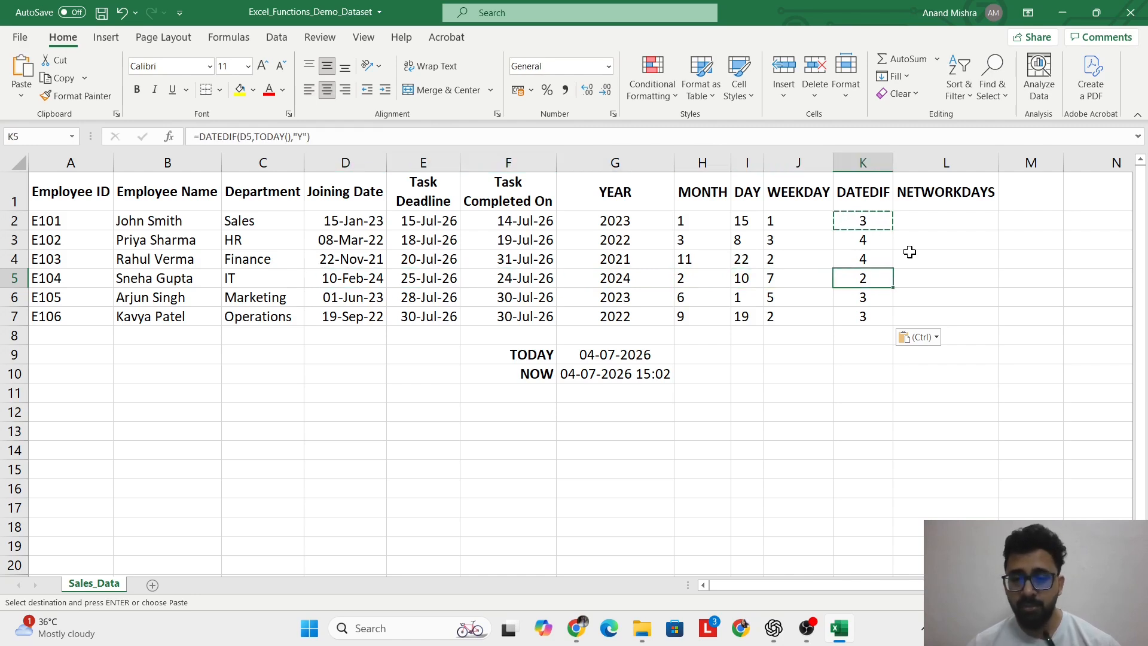
# Step: Clear the pending copy and select cell L2, the first cell under the NETWORKDAYS heading
pyautogui.press('Up')
pyautogui.press('Up')
pyautogui.press('Up')
pyautogui.press('Escape')
pyautogui.press('Right')
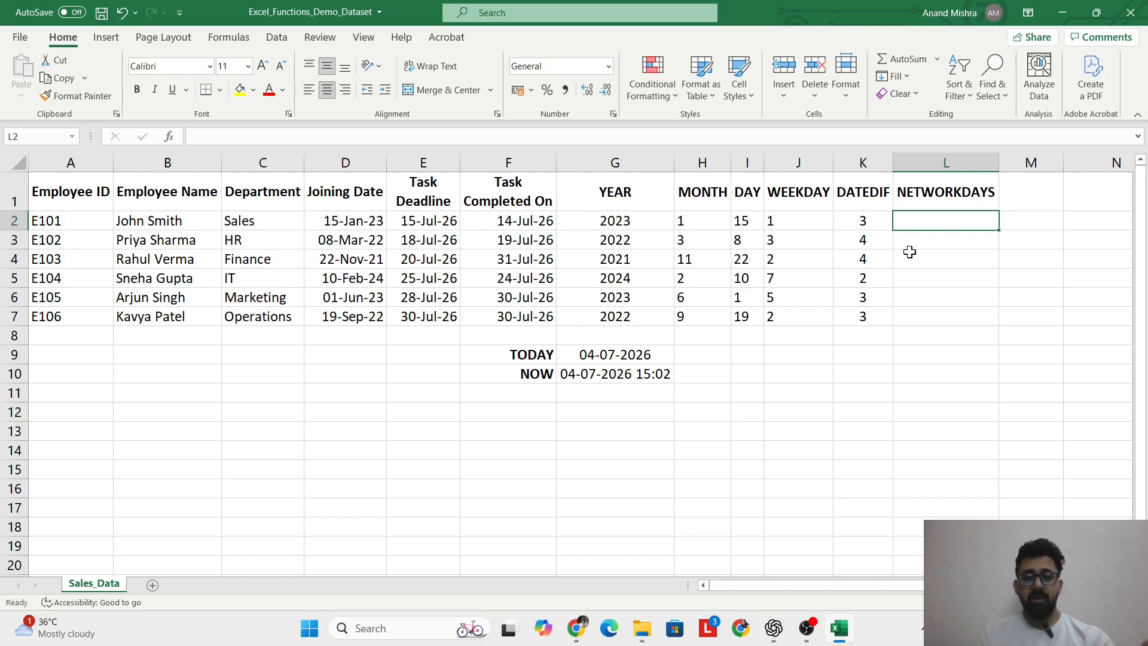
pyautogui.press('Left')
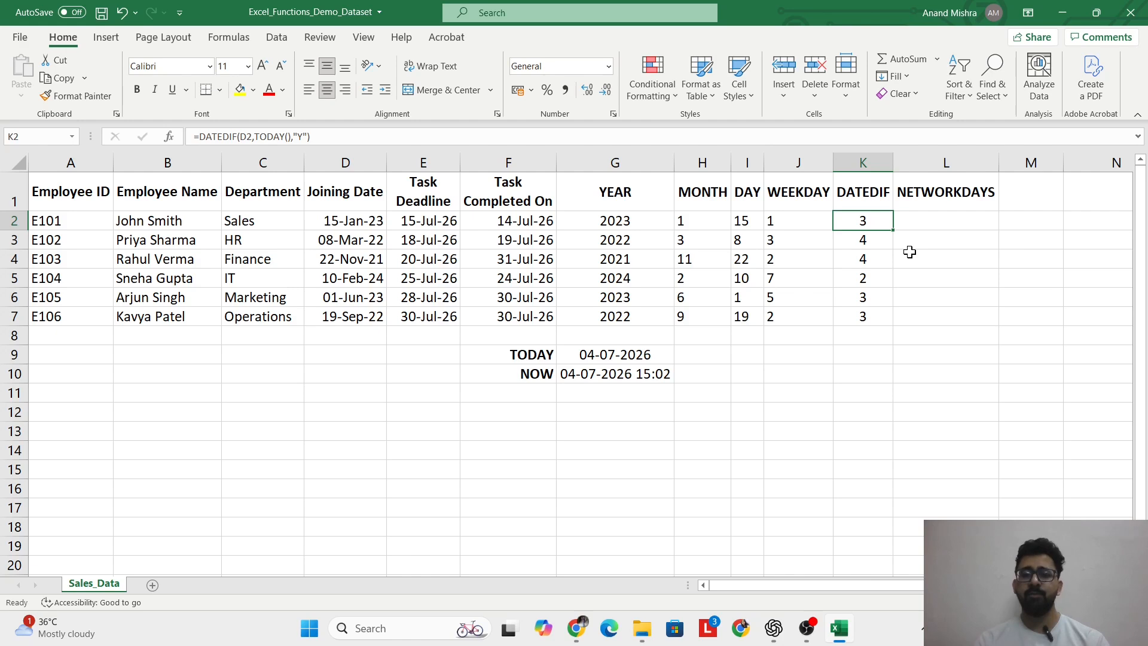
pyautogui.press('Right')
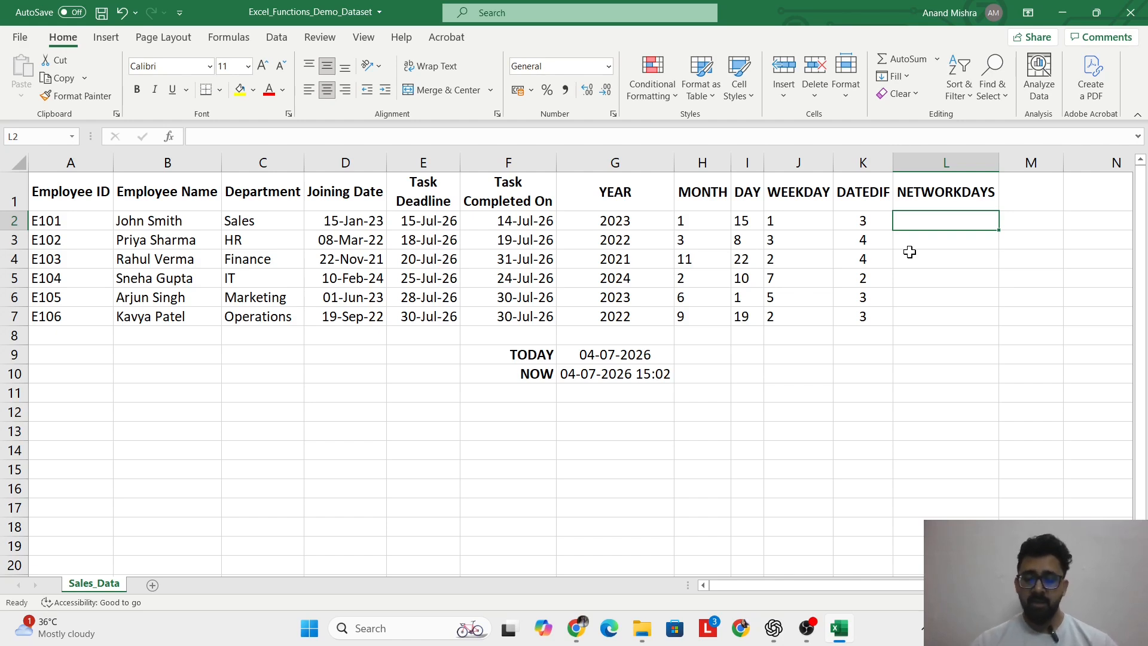
# Step: Examine the first employee's Task Deadline and Task Completed On dates in E2:F2, and return to cell L2
pyautogui.press('Left')
pyautogui.press('Left')
pyautogui.press('Left')
pyautogui.press('Left')
pyautogui.press('Left')
pyautogui.press('Left')
pyautogui.press('Left')
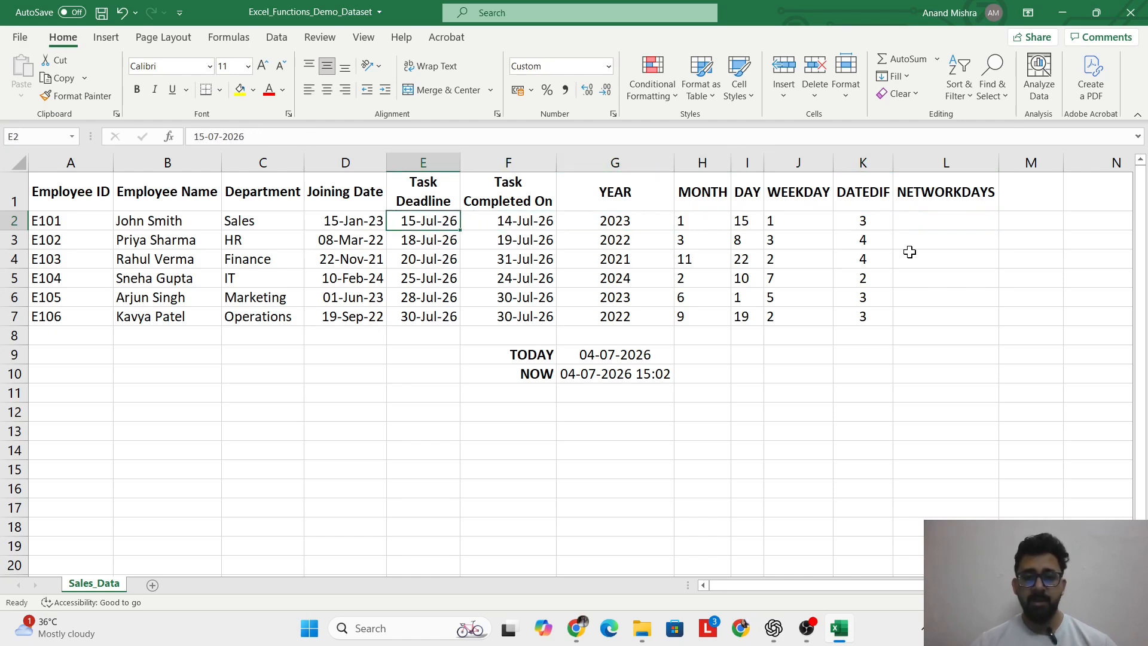
pyautogui.hotkey('shift', 'Right')
pyautogui.hotkey('shift', 'Down')
pyautogui.hotkey('shift', 'Down')
pyautogui.hotkey('shift', 'Up')
pyautogui.hotkey('shift', 'Up')
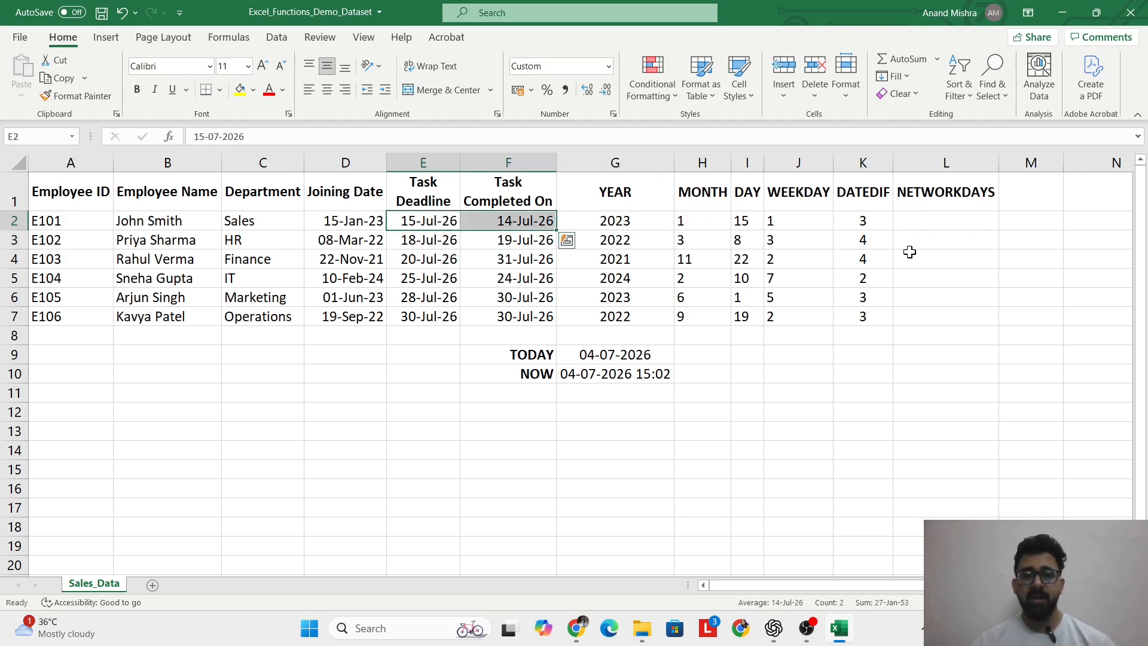
pyautogui.press('Right')
pyautogui.press('Right')
pyautogui.press('Right')
pyautogui.press('Right')
pyautogui.press('Right')
pyautogui.press('Right')
pyautogui.press('Right')
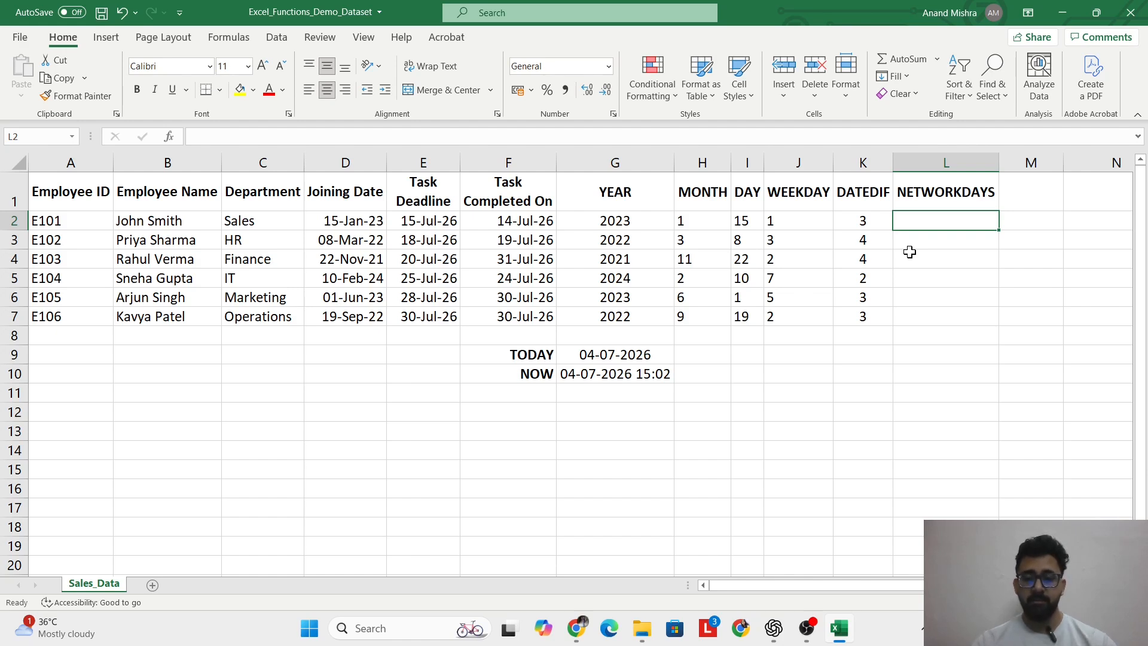
# Step: Start a NETWORKDAYS formula in L2 with the Task Completed On date in F2 as the start date
pyautogui.write('=')
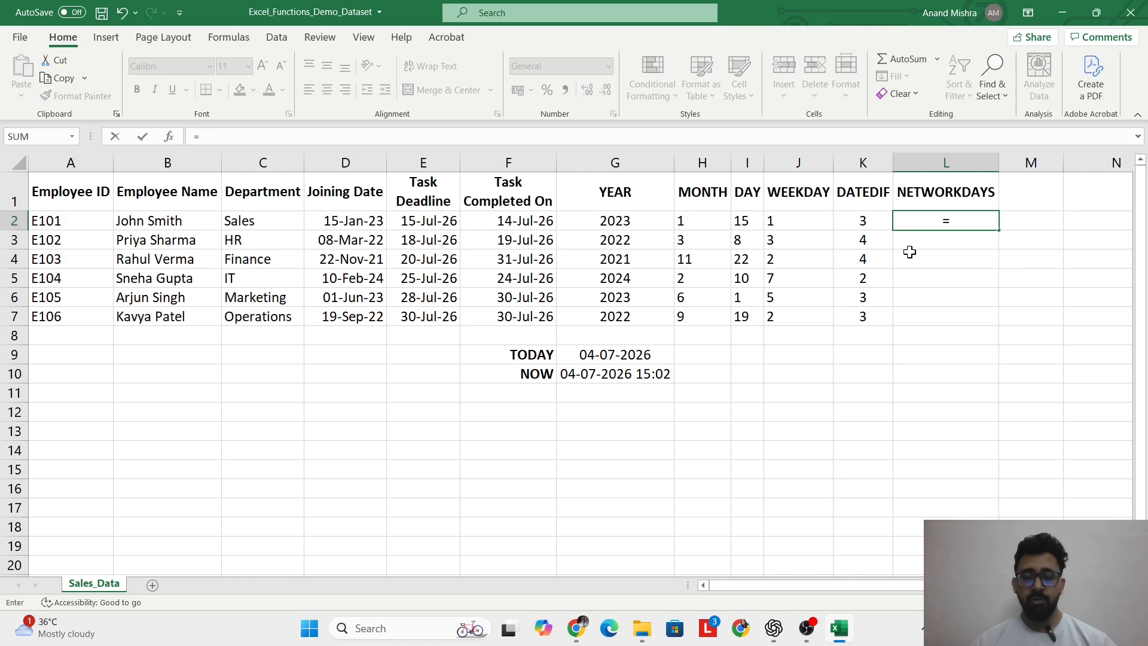
pyautogui.write('NETW')
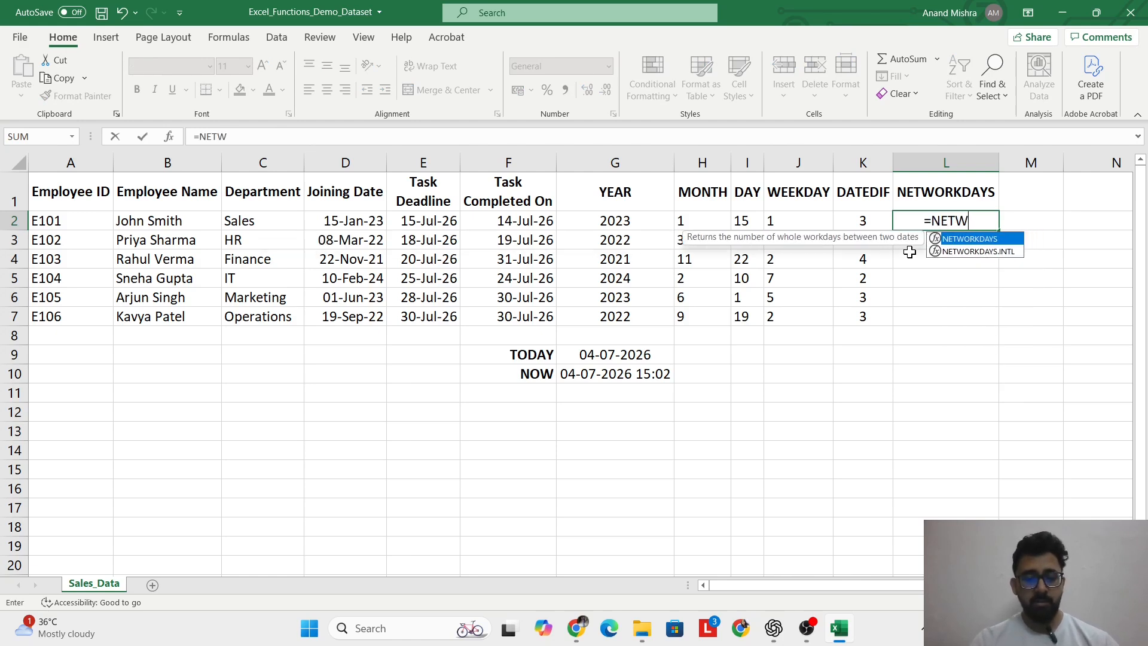
pyautogui.write('ORKDAYS')
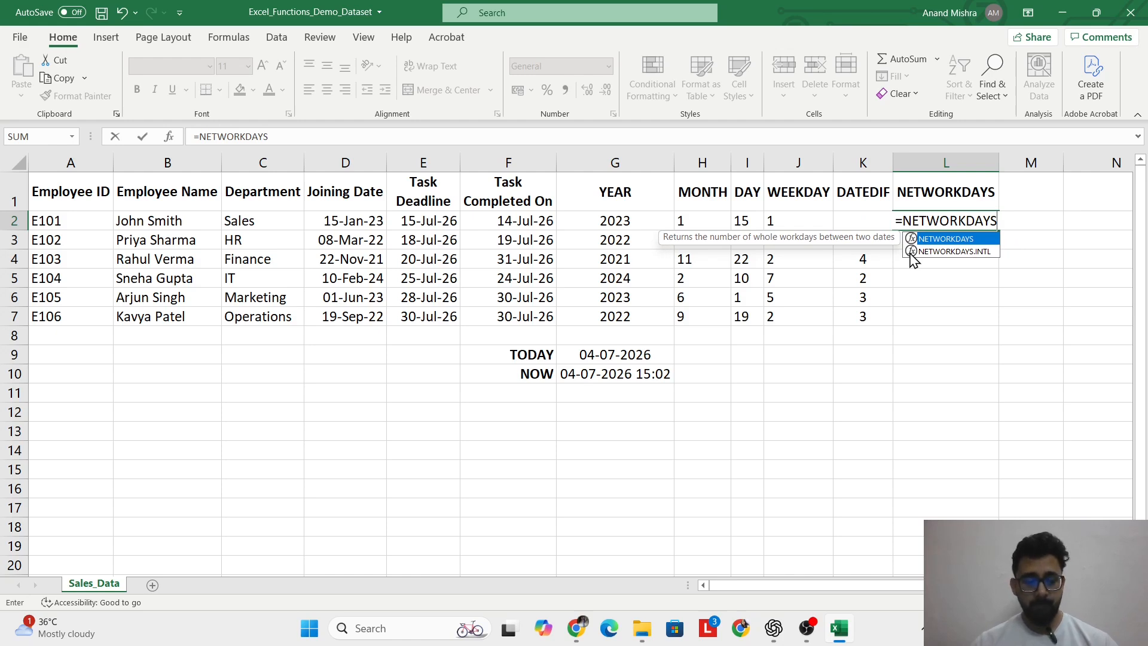
pyautogui.write('(')
pyautogui.press('Left')
pyautogui.press('Left')
pyautogui.press('Left')
pyautogui.press('Left')
pyautogui.press('Left')
pyautogui.press('Left')
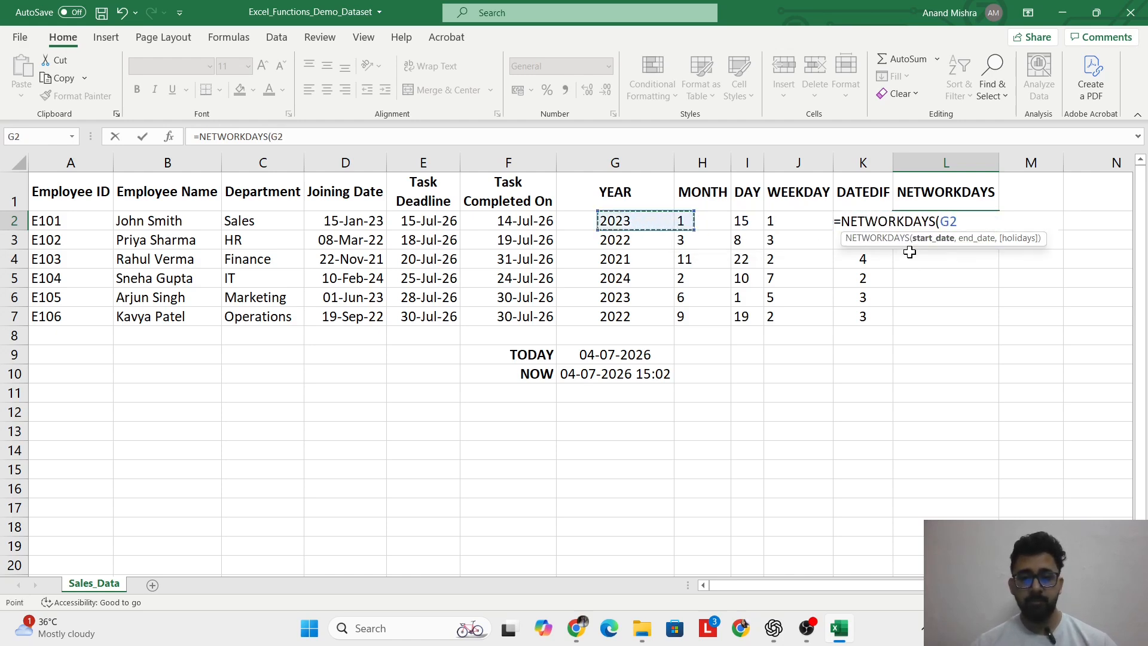
pyautogui.press('Left')
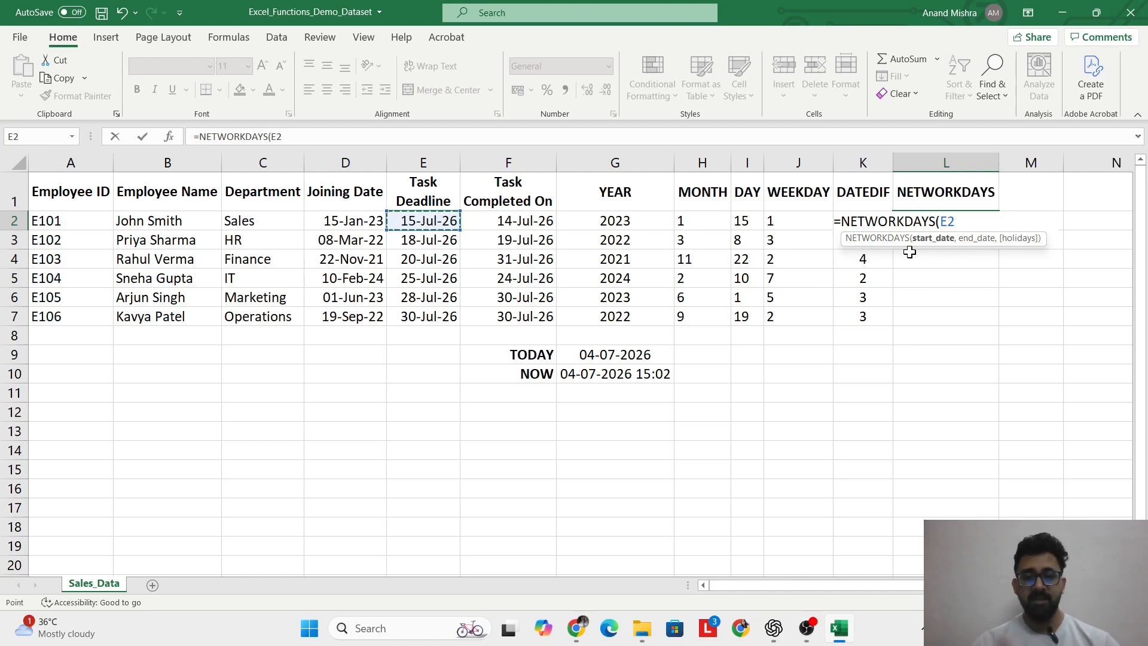
pyautogui.press('Right')
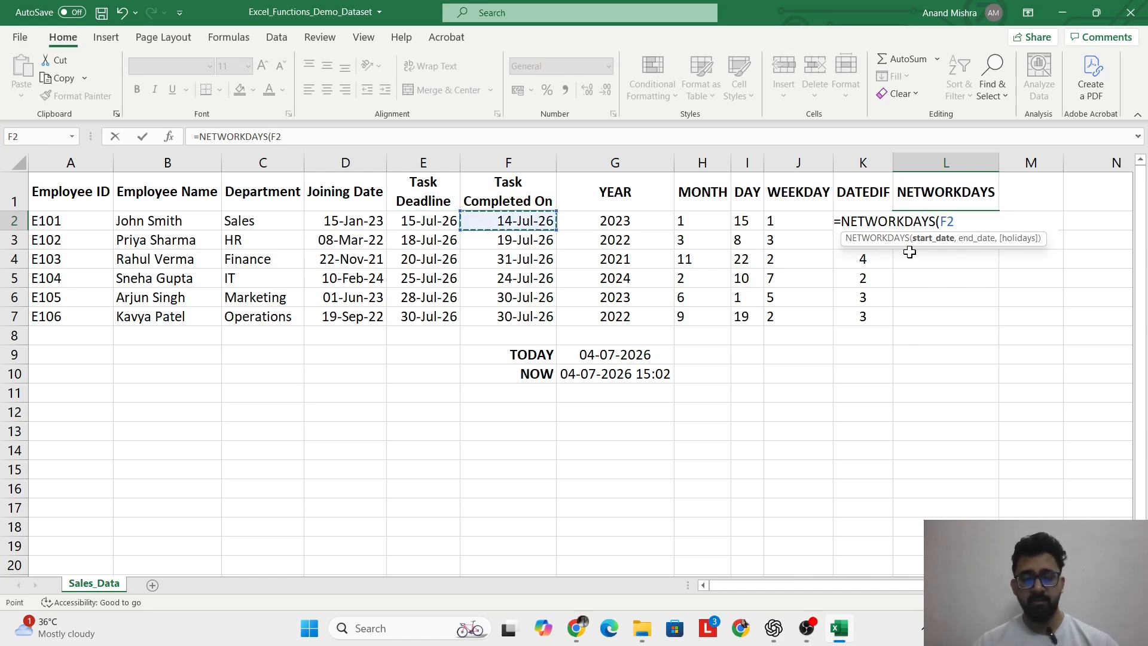
pyautogui.press('Right')
pyautogui.press('Left')
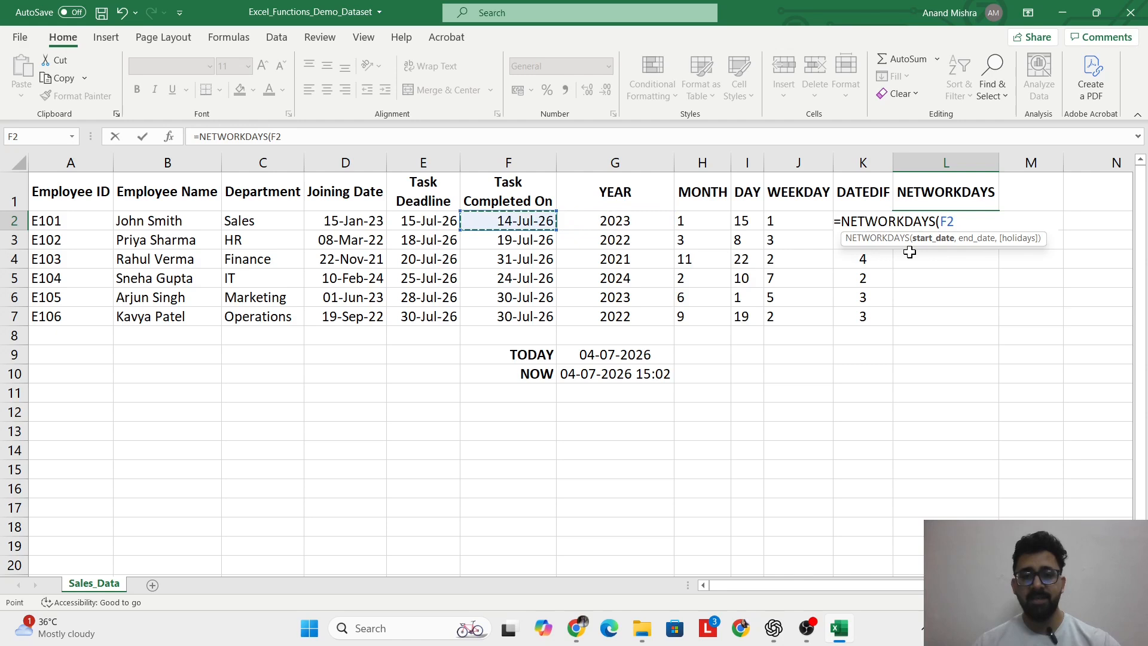
pyautogui.write(',')
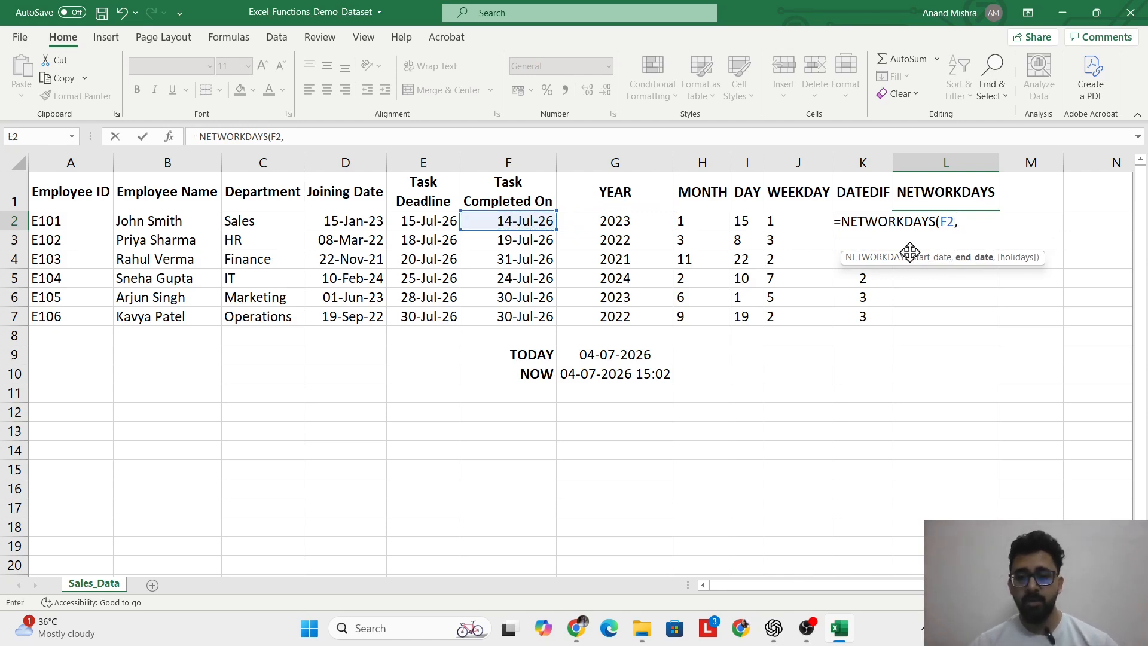
# Step: Use the Task Deadline in E2 as the end date, completing the formula as =NETWORKDAYS(F2,E2) without a holidays argument
pyautogui.click(433, 225)
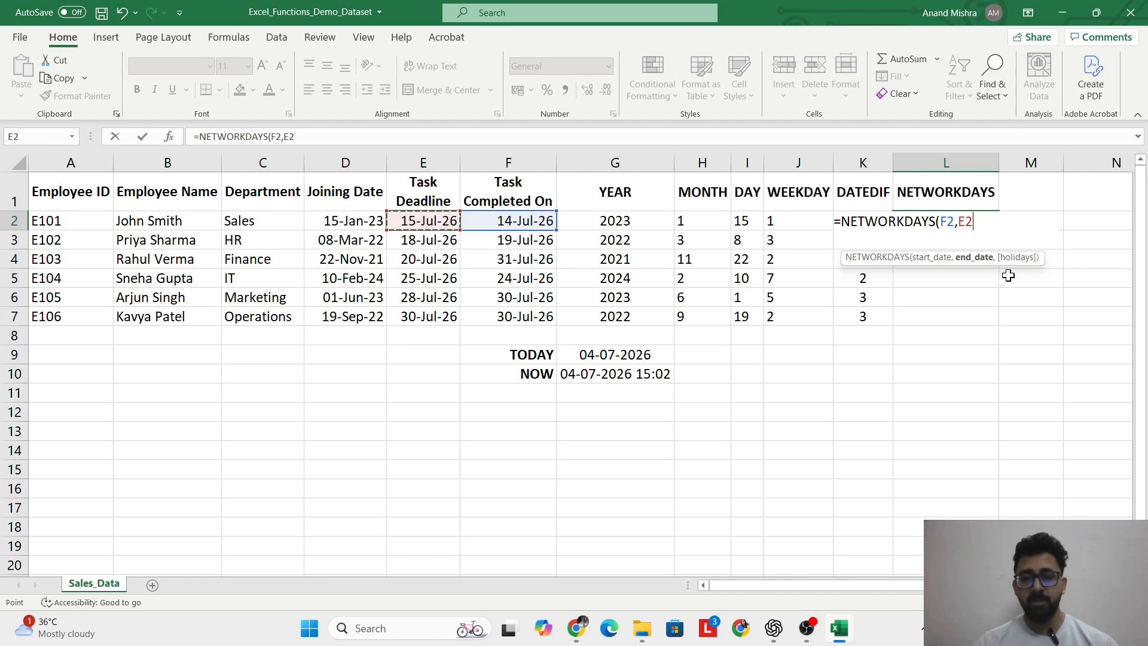
pyautogui.write(',1')
pyautogui.press('BackSpace')
pyautogui.press('BackSpace')
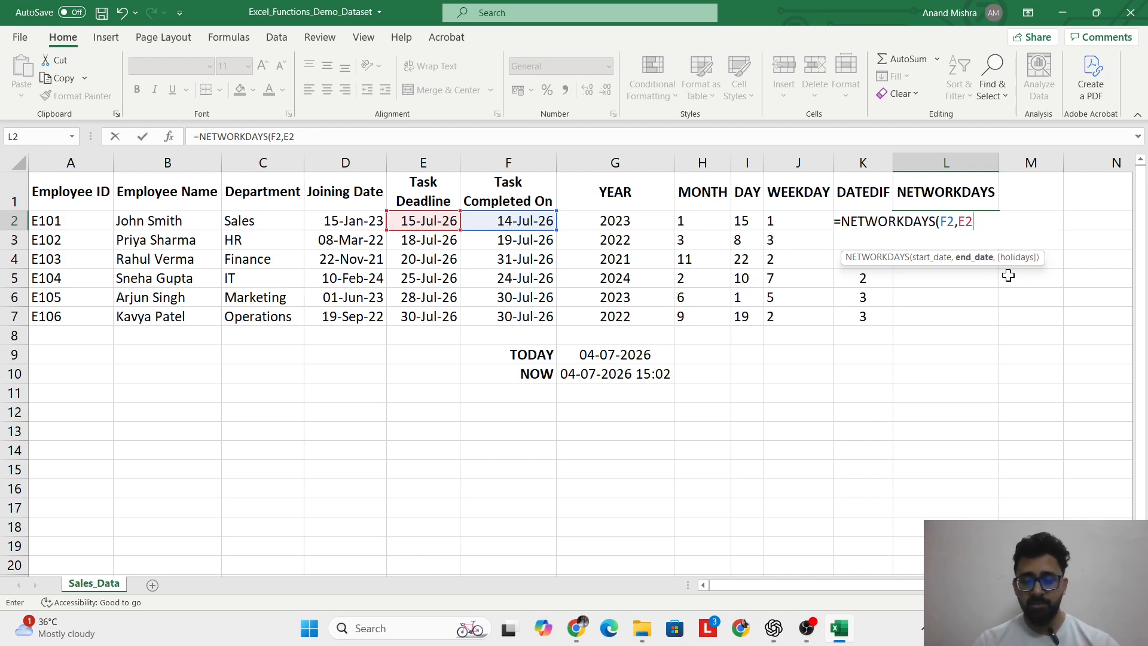
pyautogui.write(')')
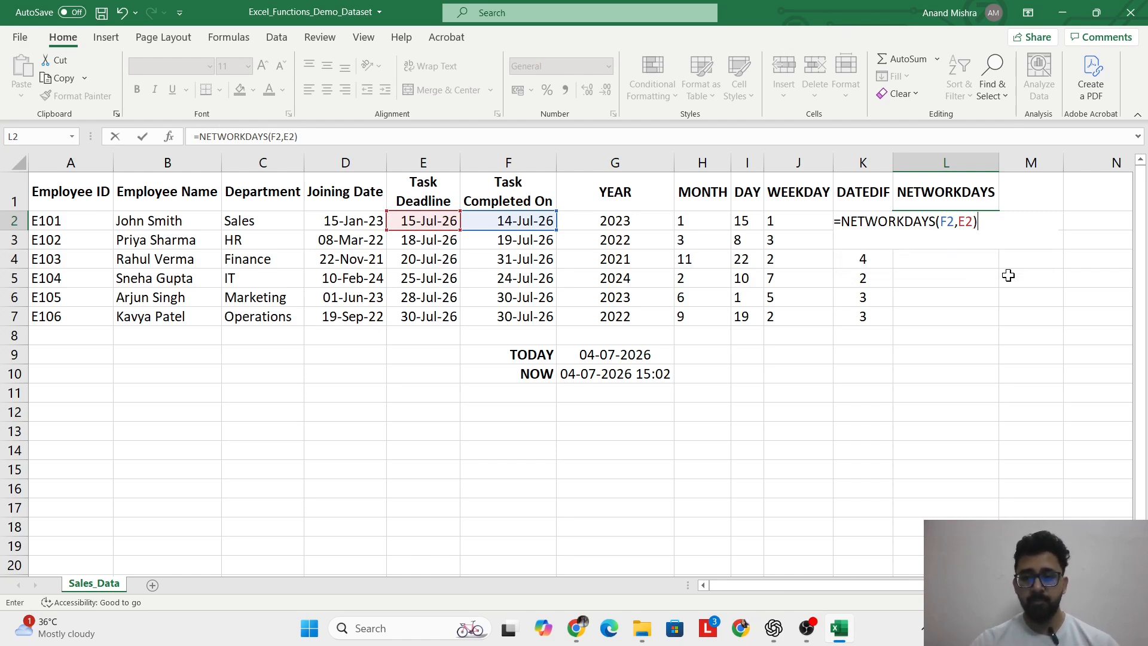
pyautogui.press('Return')
# Step: Copy the NETWORKDAYS formula from L2 down the column through L7 for the remaining employees
pyautogui.press('Up')
pyautogui.hotkey('ctrl', 'c')
pyautogui.press('Down')
pyautogui.hotkey('shift', 'Down')
pyautogui.hotkey('shift', 'Down')
pyautogui.hotkey('shift', 'Down')
pyautogui.hotkey('shift', 'Down')
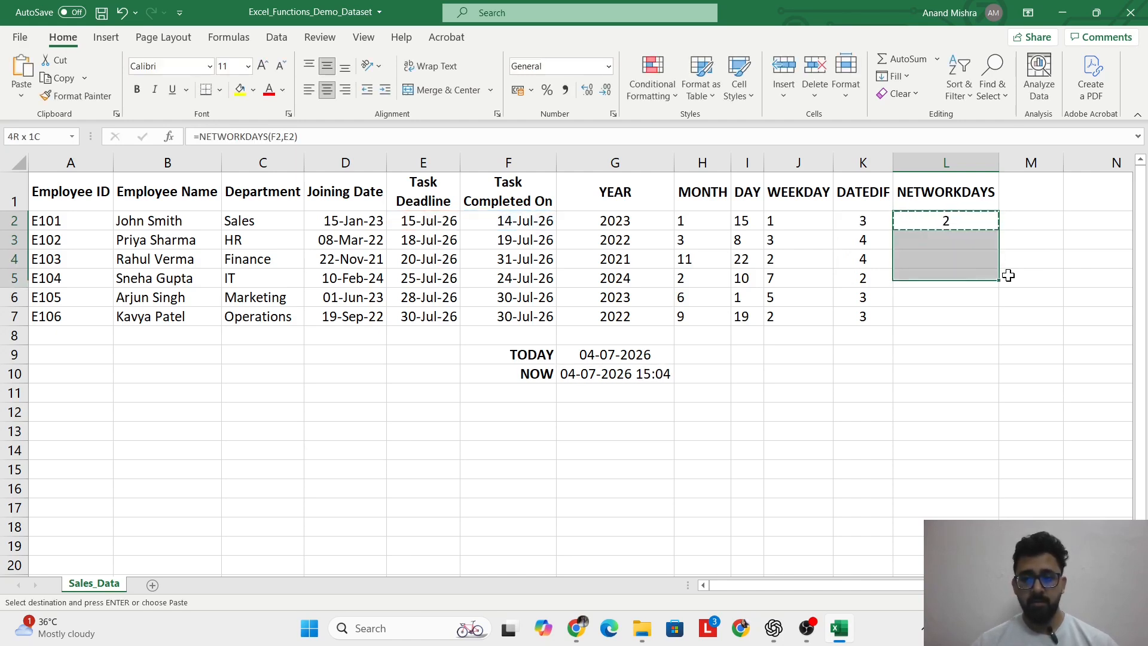
pyautogui.rightClick(959, 276)
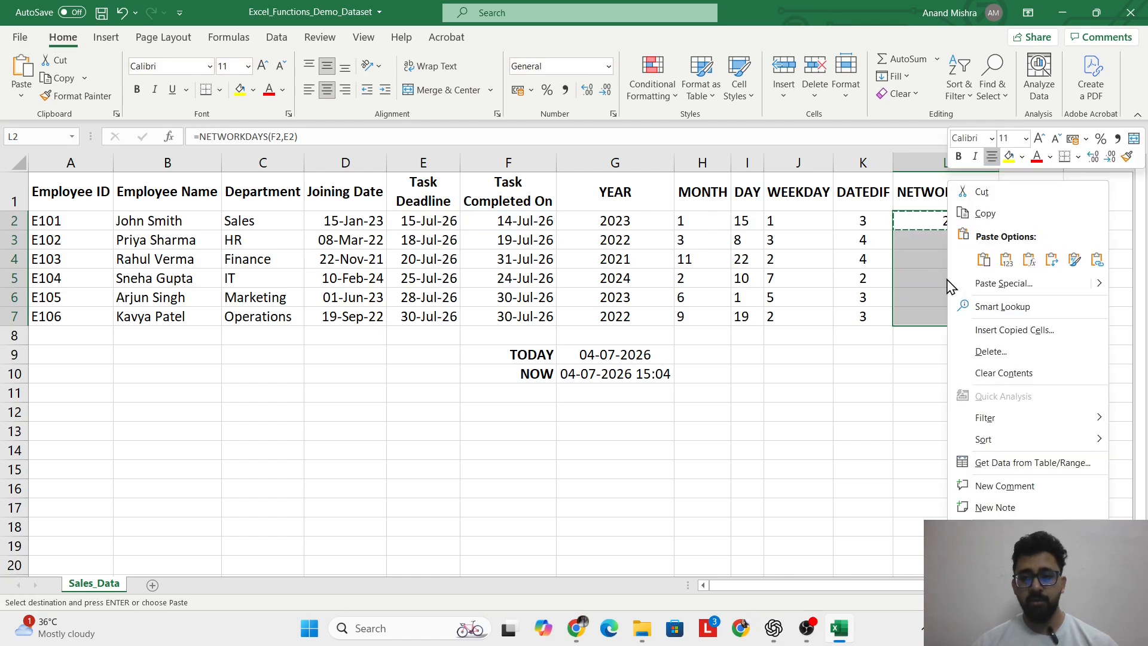
pyautogui.click(978, 262)
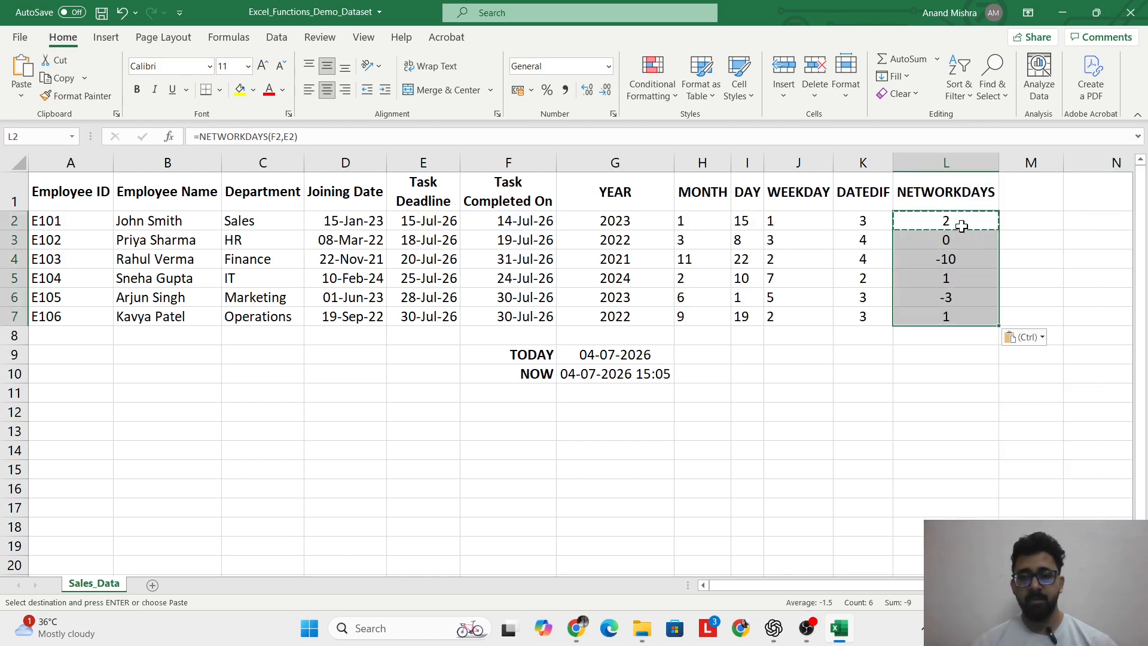
# Step: Compare the NETWORKDAYS results of the first two employees in L2:L3 with the task dates in their rows
pyautogui.hotkey('shift', 'Up')
pyautogui.hotkey('shift', 'Up')
pyautogui.hotkey('shift', 'Up')
pyautogui.hotkey('shift', 'Up')
pyautogui.hotkey('shift', 'Up')
pyautogui.press('Left')
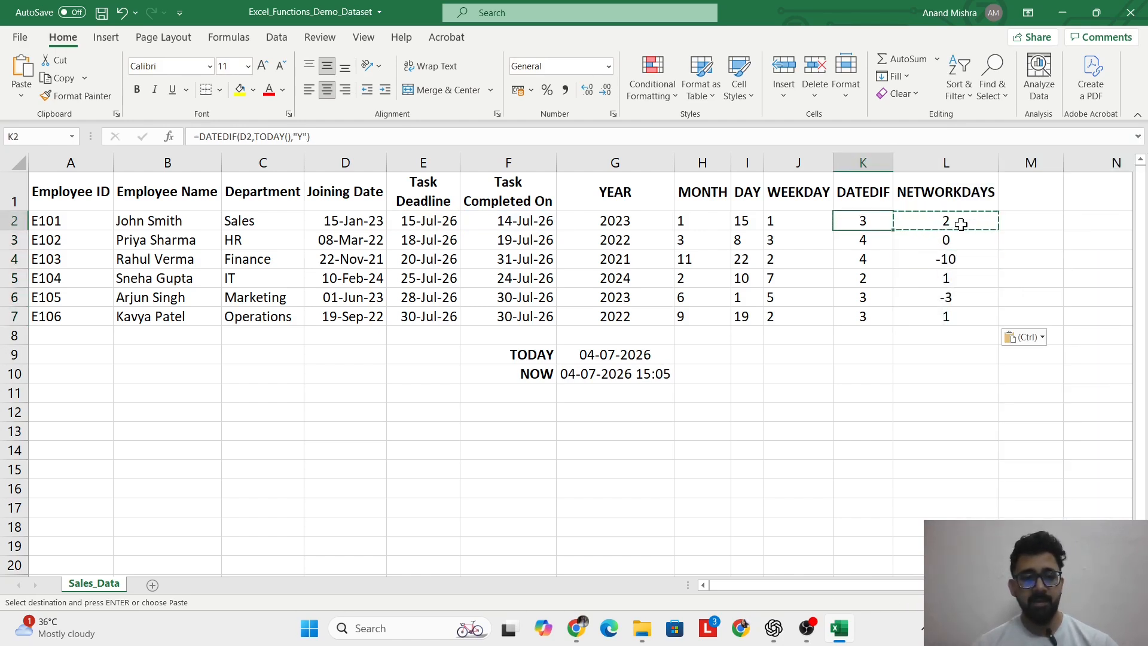
pyautogui.press('Left')
pyautogui.press('Left')
pyautogui.press('Left')
pyautogui.press('Right')
pyautogui.press('Right')
pyautogui.press('Right')
pyautogui.press('Right')
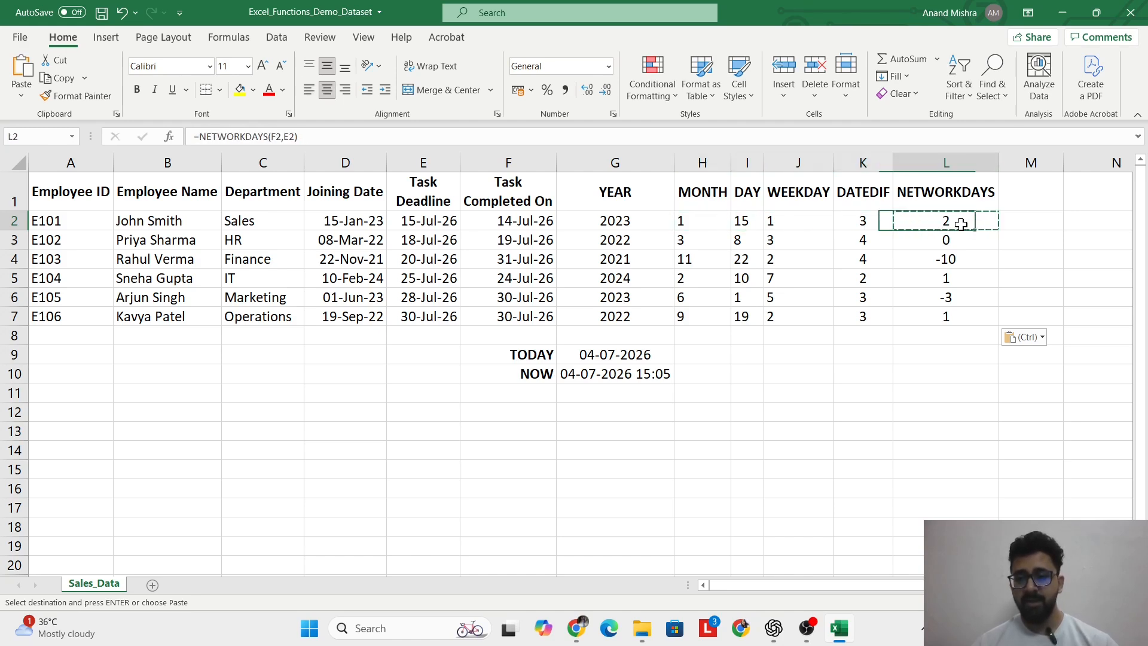
pyautogui.press('Down')
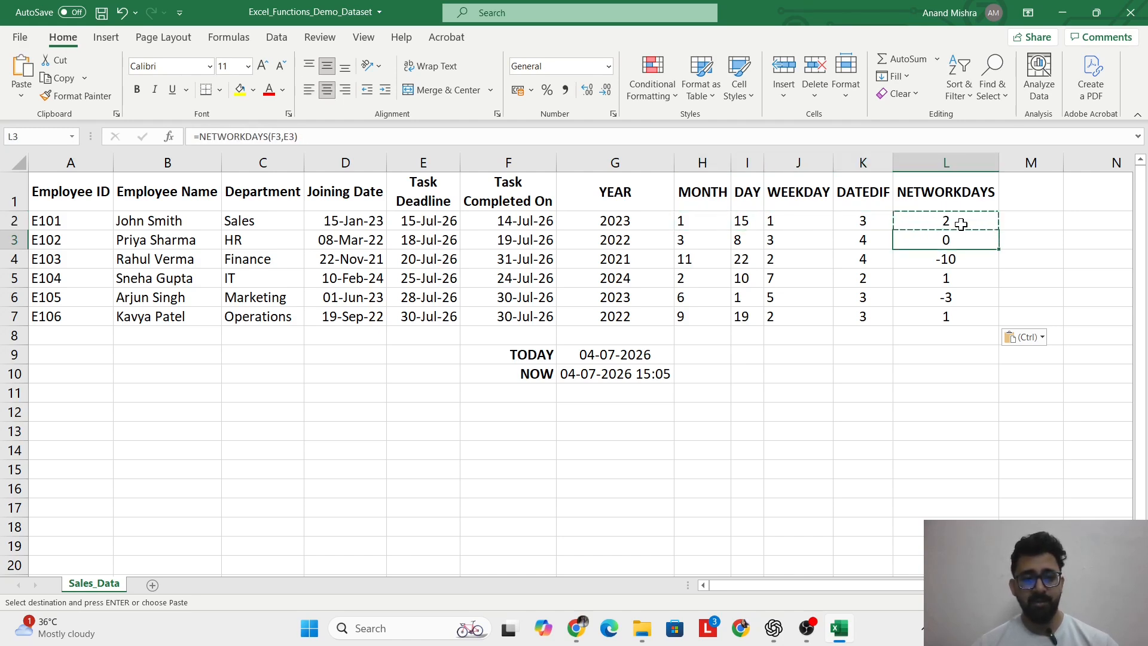
pyautogui.press('Left')
pyautogui.press('Left')
pyautogui.press('Left')
pyautogui.press('Right')
pyautogui.press('Right')
pyautogui.press('Right')
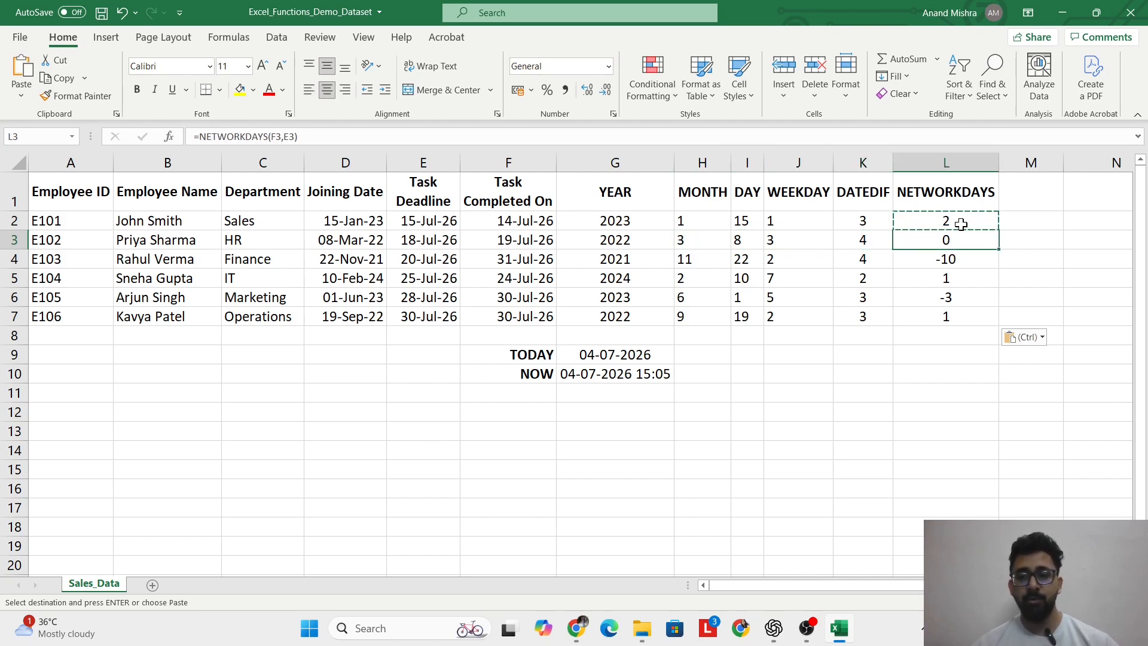
# Step: Compare the third employee's NETWORKDAYS result in L4 with the Task Deadline and Task Completed On dates in E4:F4
pyautogui.press('Down')
pyautogui.press('Left')
pyautogui.press('Left')
pyautogui.press('Left')
pyautogui.press('Left')
pyautogui.press('Left')
pyautogui.press('Left')
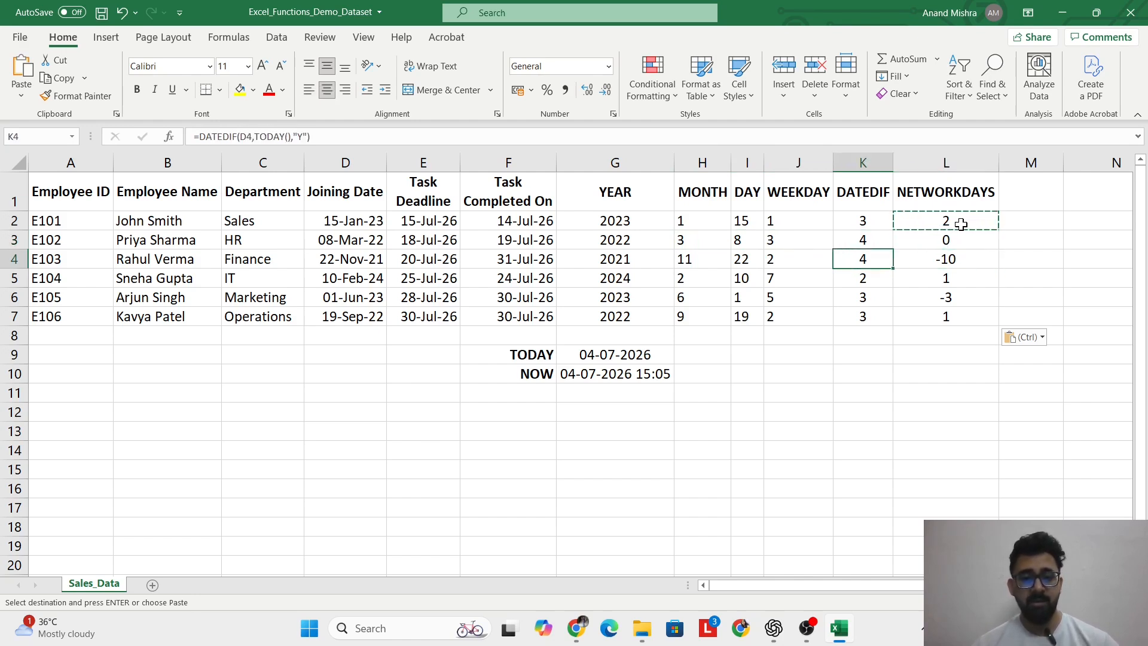
pyautogui.press('Left')
pyautogui.press('Right')
pyautogui.press('Right')
pyautogui.press('Right')
pyautogui.press('Right')
pyautogui.press('Right')
pyautogui.press('Right')
pyautogui.press('Right')
pyautogui.press('Left')
pyautogui.press('Left')
pyautogui.press('Left')
pyautogui.press('Left')
pyautogui.press('Left')
pyautogui.press('Left')
pyautogui.press('Left')
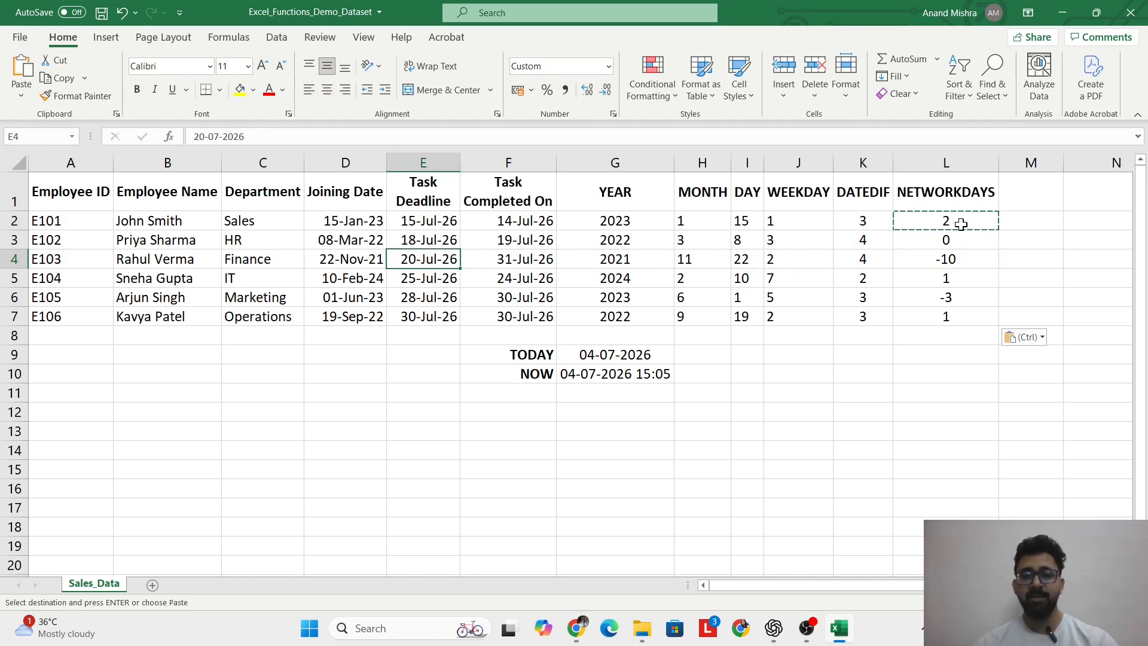
pyautogui.press('Right')
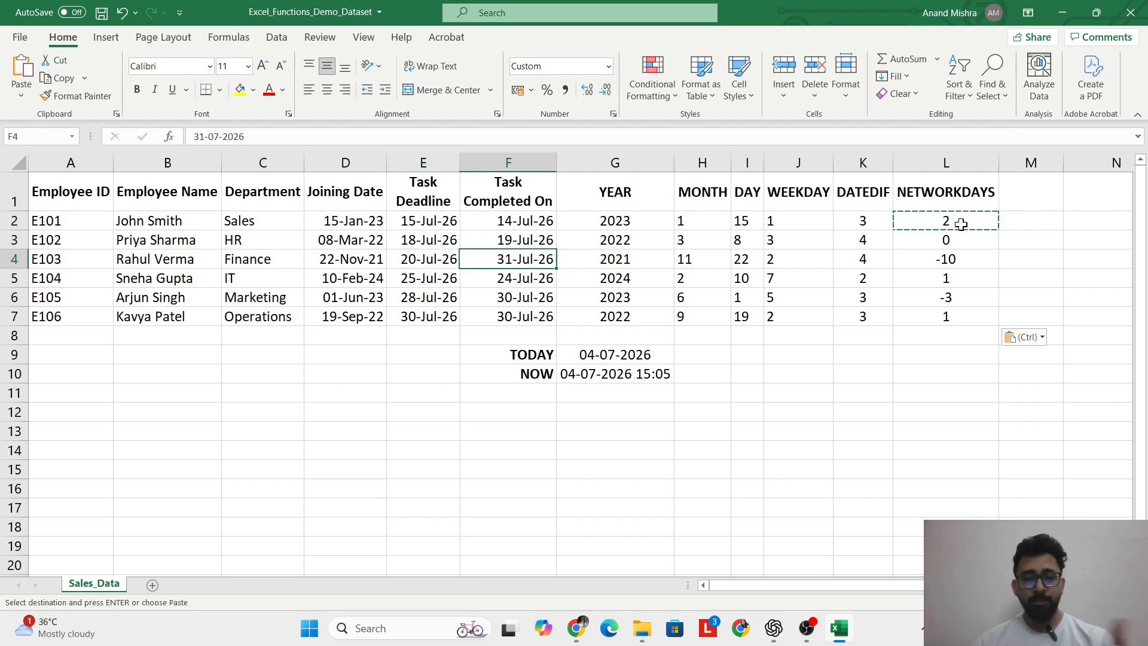
pyautogui.press('Right')
pyautogui.press('Right')
pyautogui.press('Right')
pyautogui.press('Right')
pyautogui.press('Right')
pyautogui.press('Right')
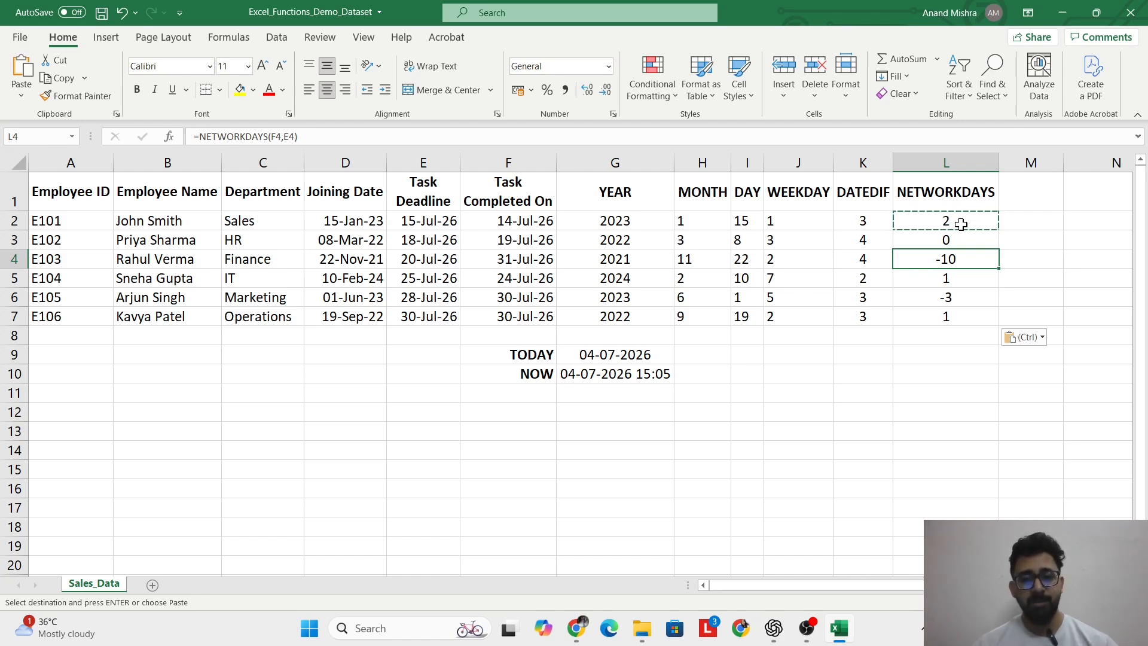
# Step: Check the fourth employee's NETWORKDAYS result in L5 against the deadline and completion dates in E5:F5
pyautogui.press('Down')
pyautogui.press('Down')
pyautogui.press('Left')
pyautogui.press('Up')
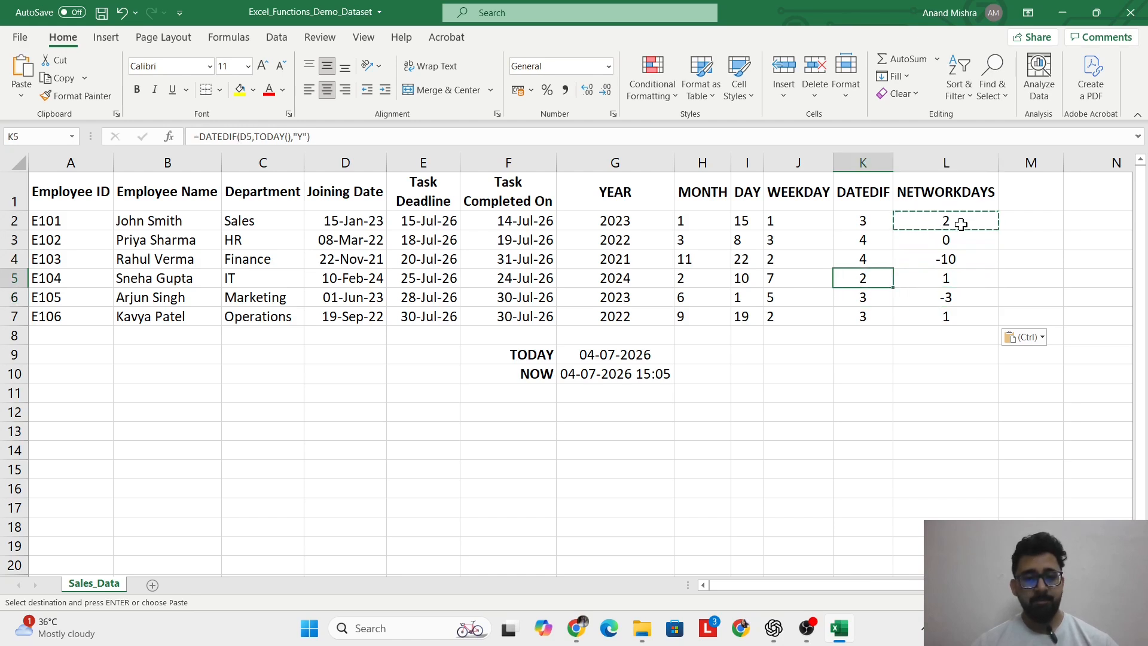
pyautogui.press('Left')
pyautogui.press('Left')
pyautogui.press('Left')
pyautogui.press('Left')
pyautogui.press('Right')
pyautogui.press('Right')
pyautogui.press('Right')
pyautogui.press('Right')
pyautogui.press('Right')
pyautogui.press('Left')
pyautogui.press('Left')
pyautogui.press('Left')
pyautogui.press('Left')
pyautogui.press('Left')
pyautogui.press('Left')
pyautogui.press('Left')
pyautogui.press('Right')
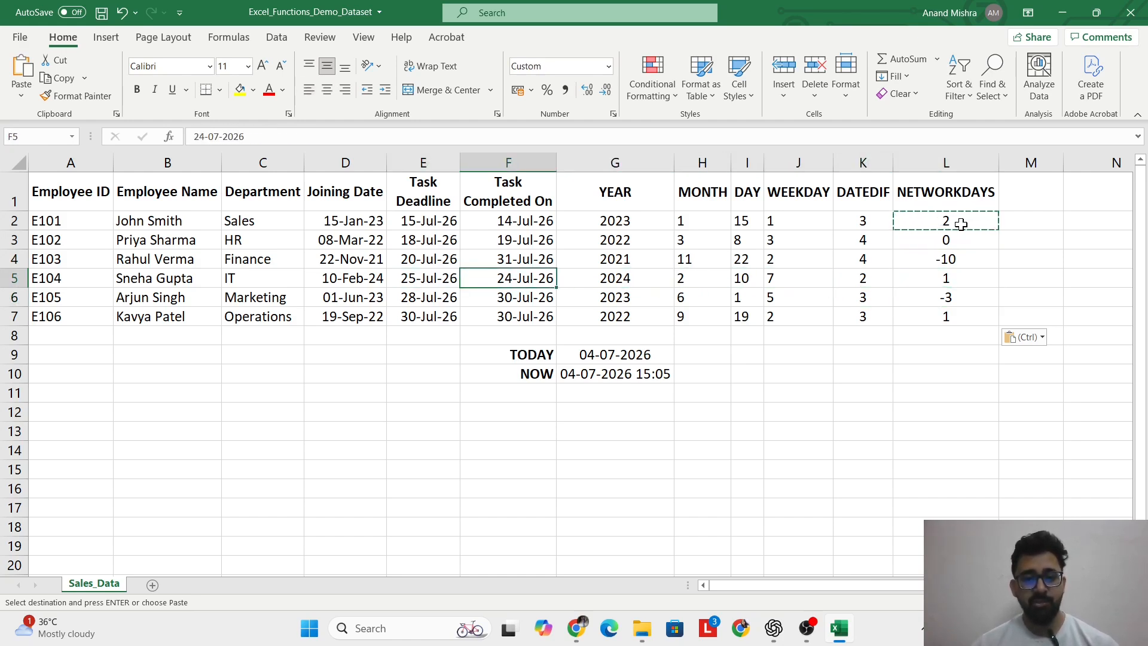
pyautogui.press('Left')
pyautogui.press('Right')
pyautogui.hotkey('ctrl', 'Right')
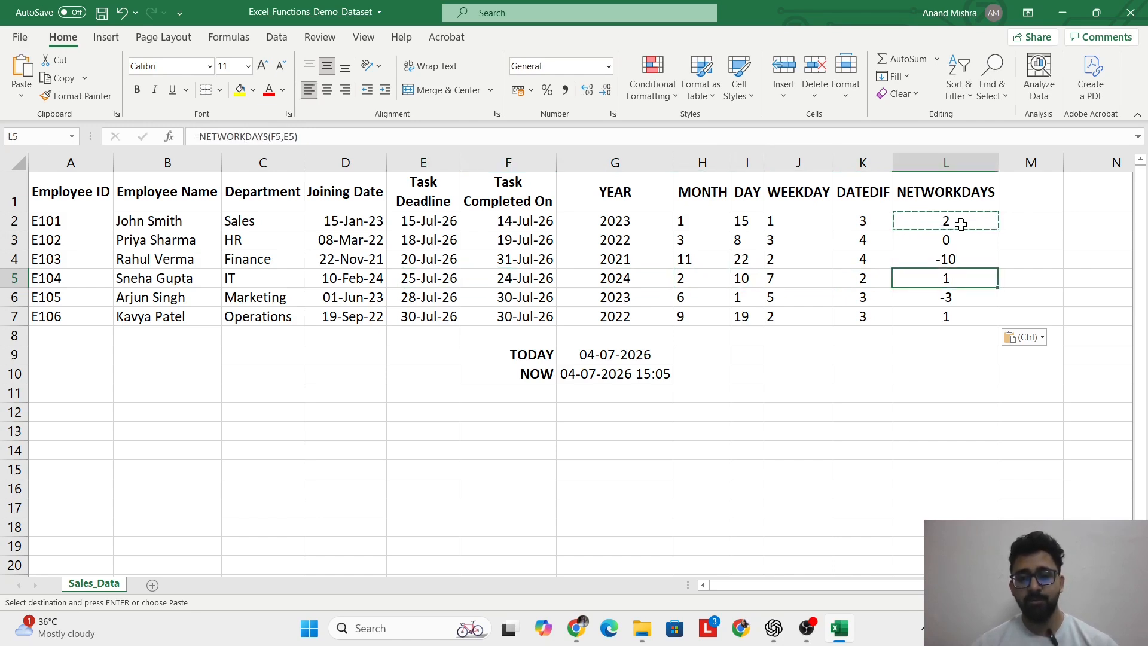
# Step: Check the fifth employee's NETWORKDAYS result in L6 against the task dates in E6:F6
pyautogui.press('Down')
pyautogui.press('Left')
pyautogui.press('Left')
pyautogui.press('Left')
pyautogui.press('Left')
pyautogui.press('Left')
pyautogui.press('Left')
pyautogui.press('Left')
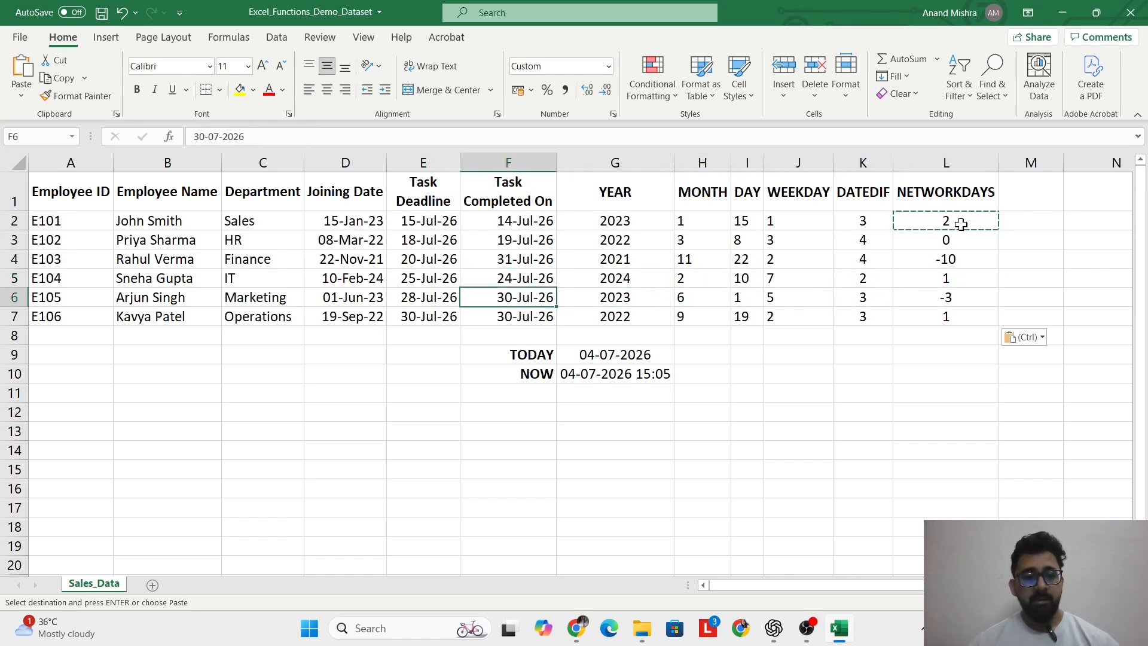
pyautogui.press('Right')
pyautogui.press('Right')
pyautogui.press('Right')
pyautogui.press('Right')
pyautogui.press('Right')
pyautogui.press('Right')
pyautogui.press('Right')
pyautogui.press('Right')
pyautogui.press('Left')
# Step: Examine the sixth employee's task dates in row 7 to compare them with the NETWORKDAYS result in L7
pyautogui.press('Down')
pyautogui.press('Left')
pyautogui.press('Left')
pyautogui.press('Left')
pyautogui.press('Left')
pyautogui.press('Left')
pyautogui.press('Left')
pyautogui.press('Left')
pyautogui.press('Left')
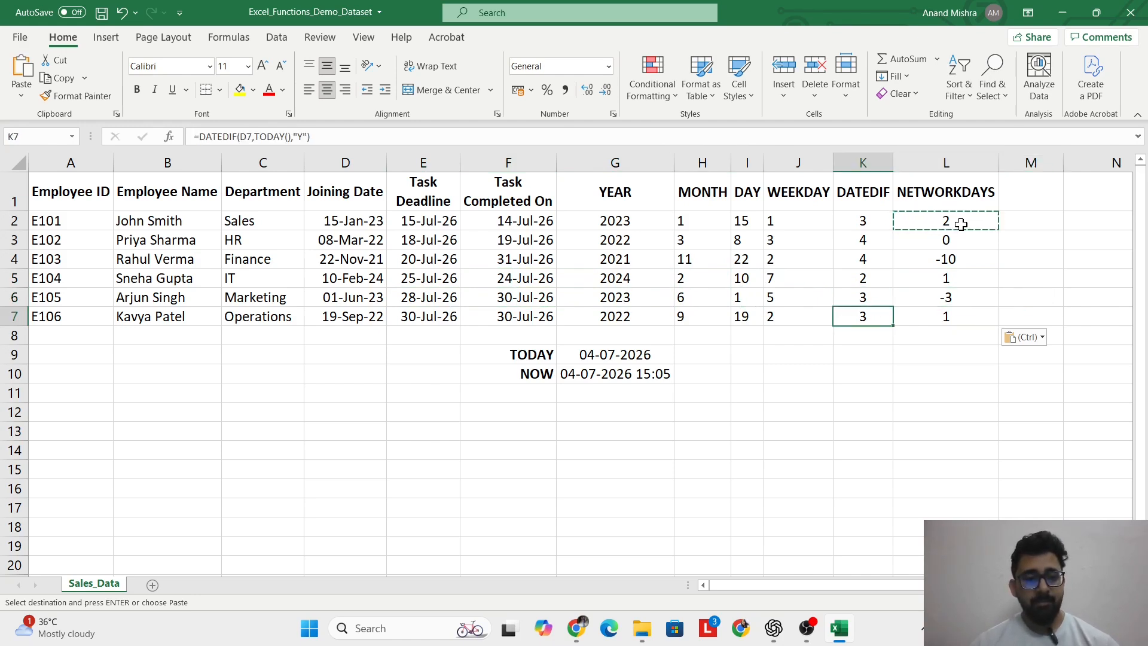
pyautogui.press('Right')
pyautogui.press('Right')
pyautogui.press('Right')
pyautogui.press('Right')
pyautogui.press('Right')
pyautogui.press('Right')
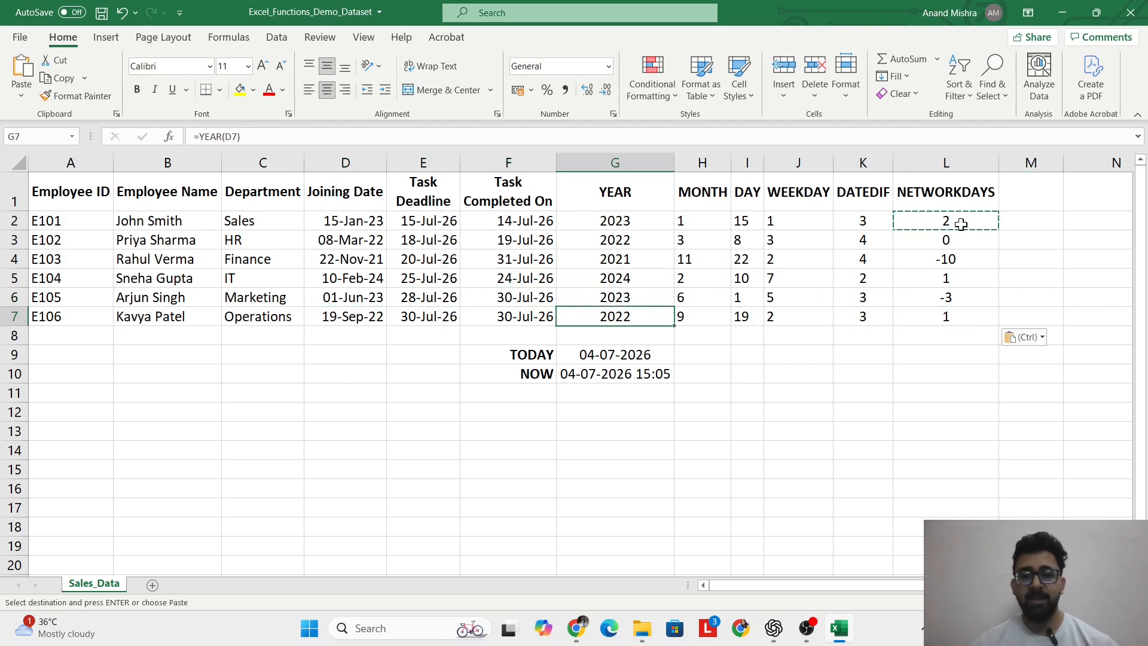
# Step: Return to cell L7 and clear the pending copy of the NETWORKDAYS formula
pyautogui.press('Right')
pyautogui.press('Right')
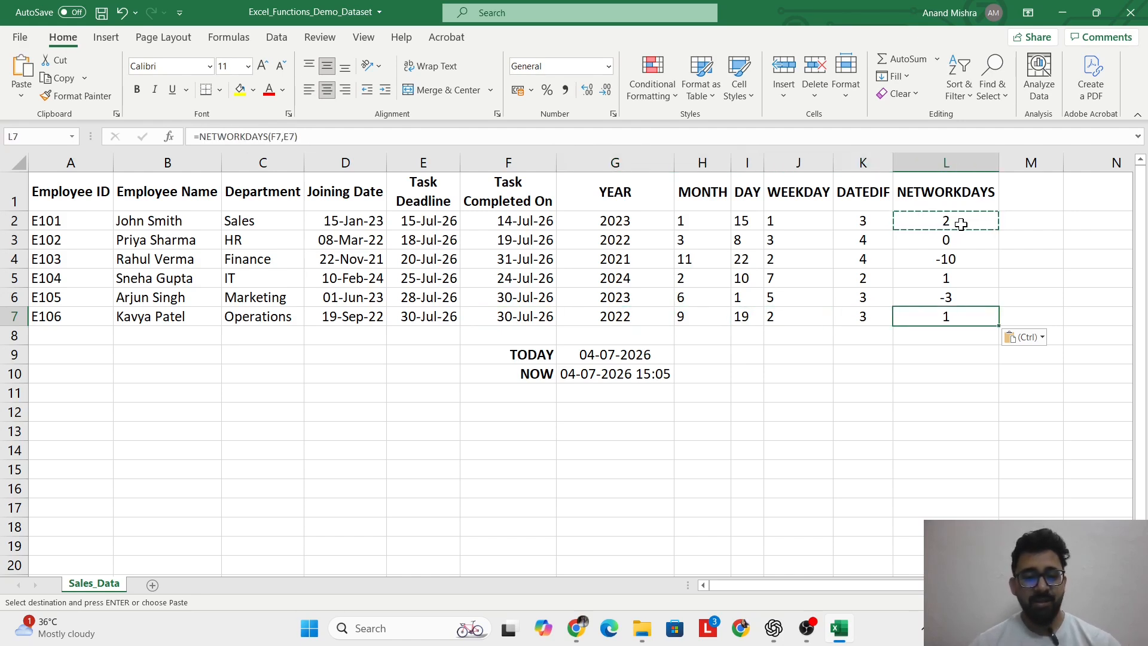
pyautogui.press('Escape')
pyautogui.press('Escape')
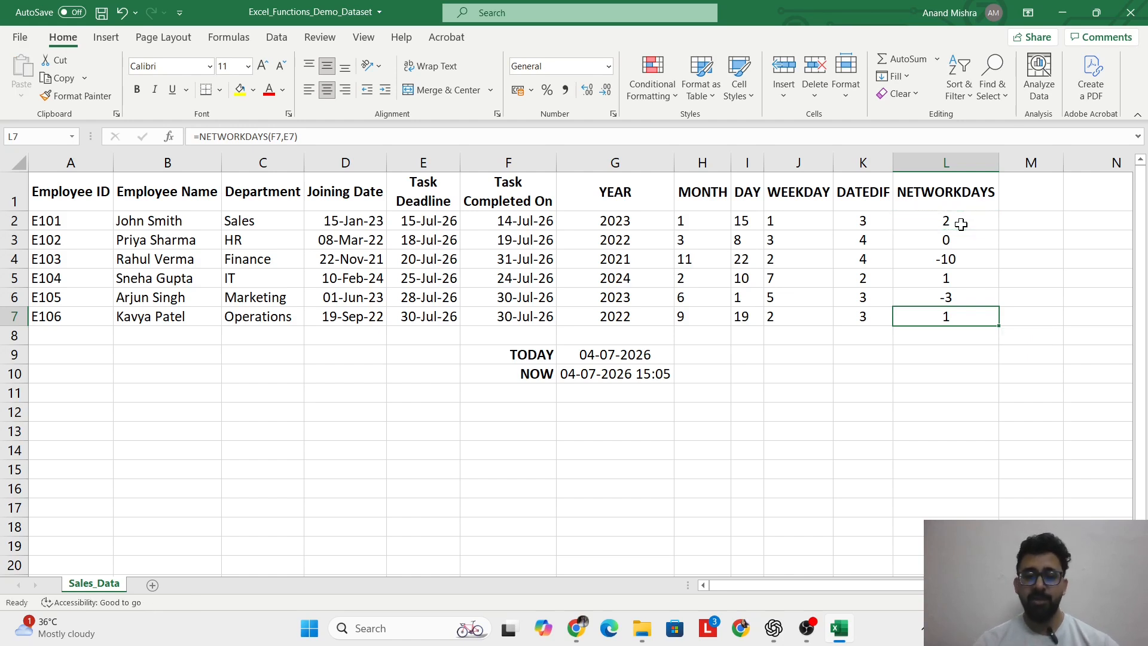